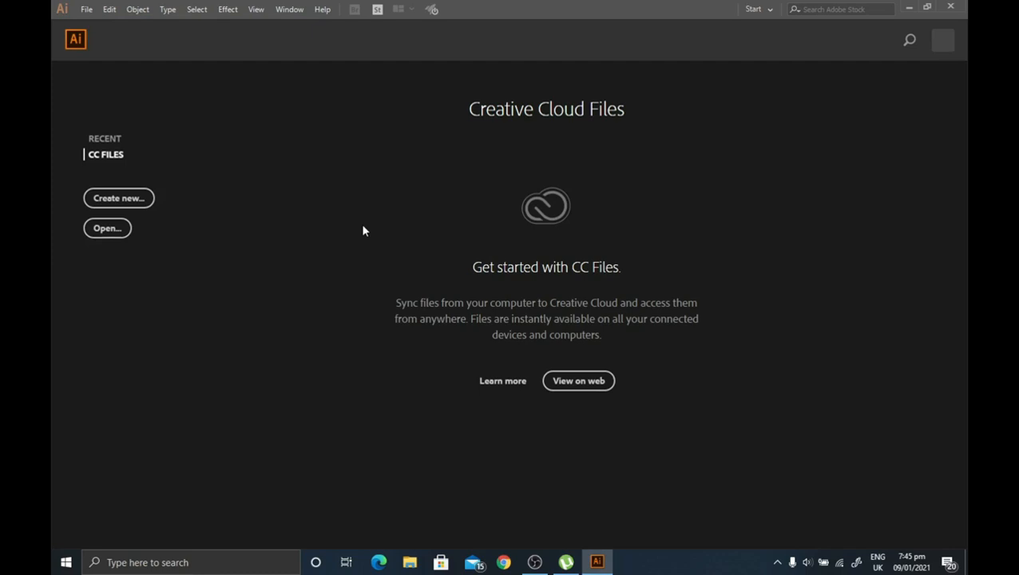
- Create a new 1000 by 1000 px document with one artboard and collapse the Color panel
click(132, 201)
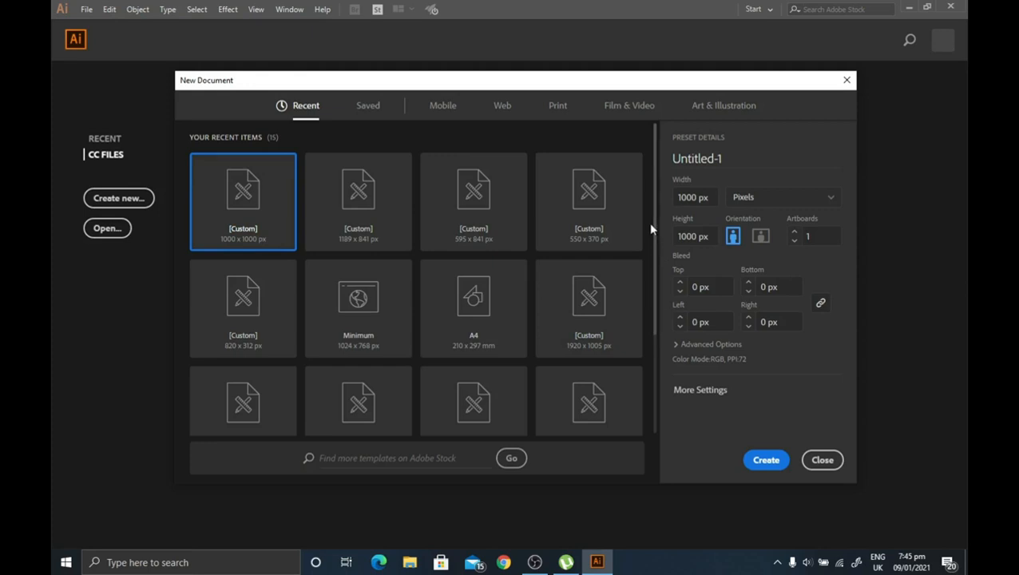
click(764, 459)
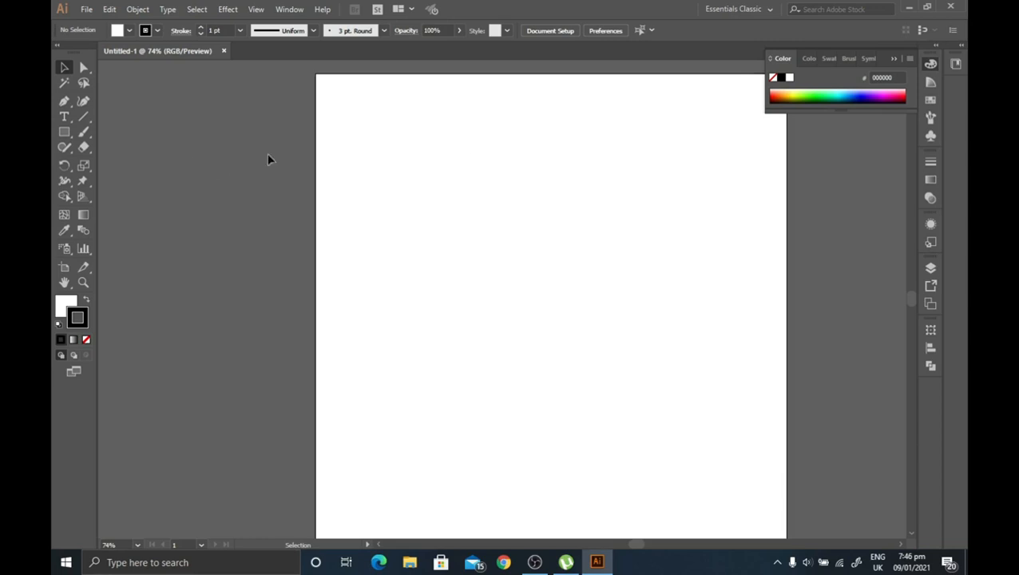
click(931, 64)
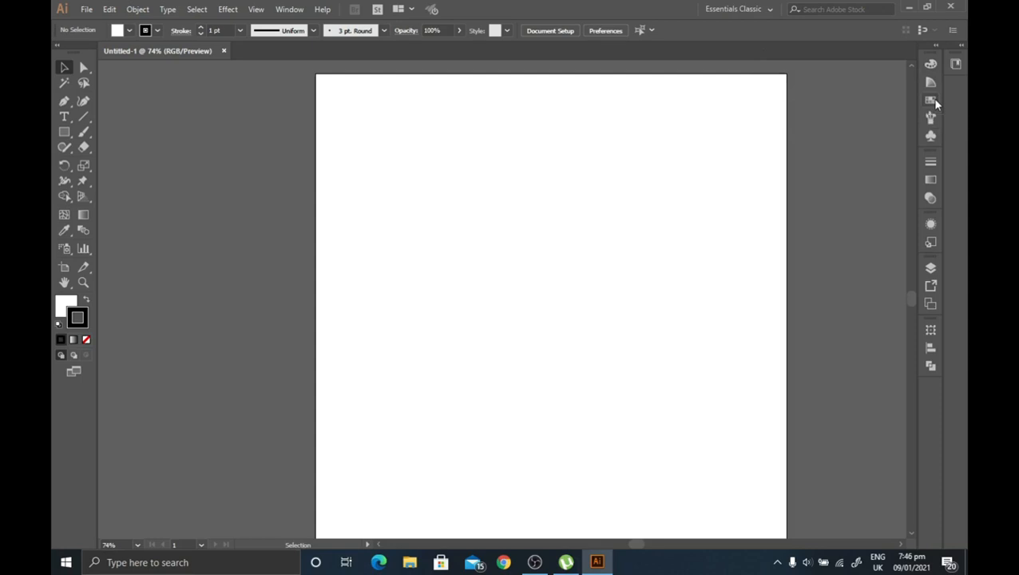
click(930, 270)
click(930, 270)
click(288, 10)
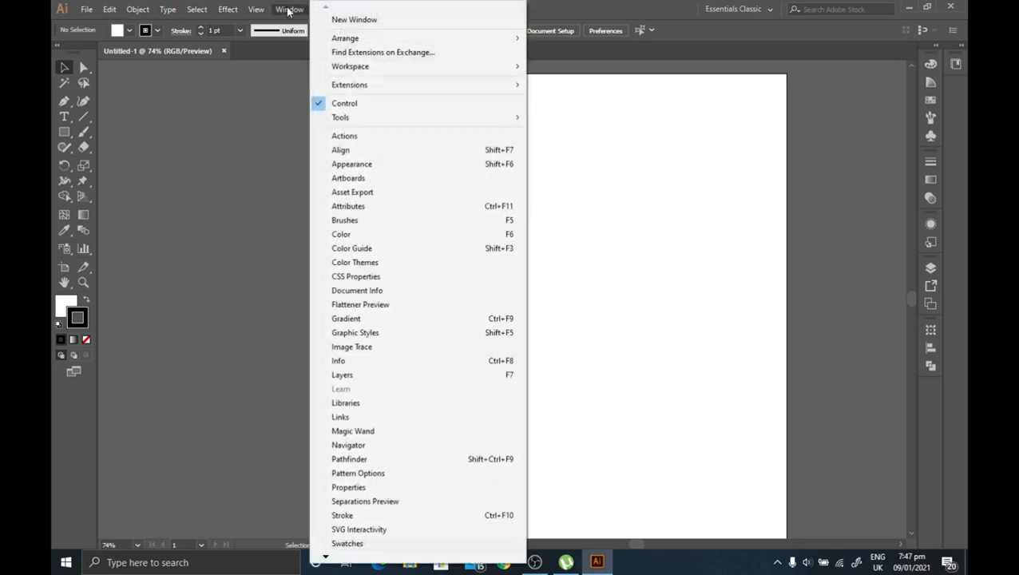
click(288, 10)
click(223, 10)
click(223, 11)
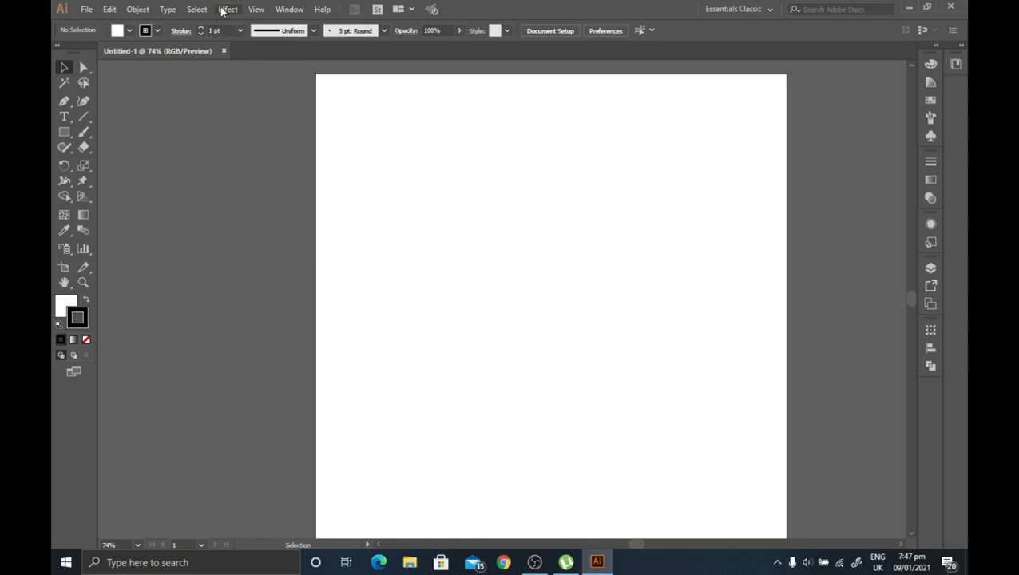
click(222, 9)
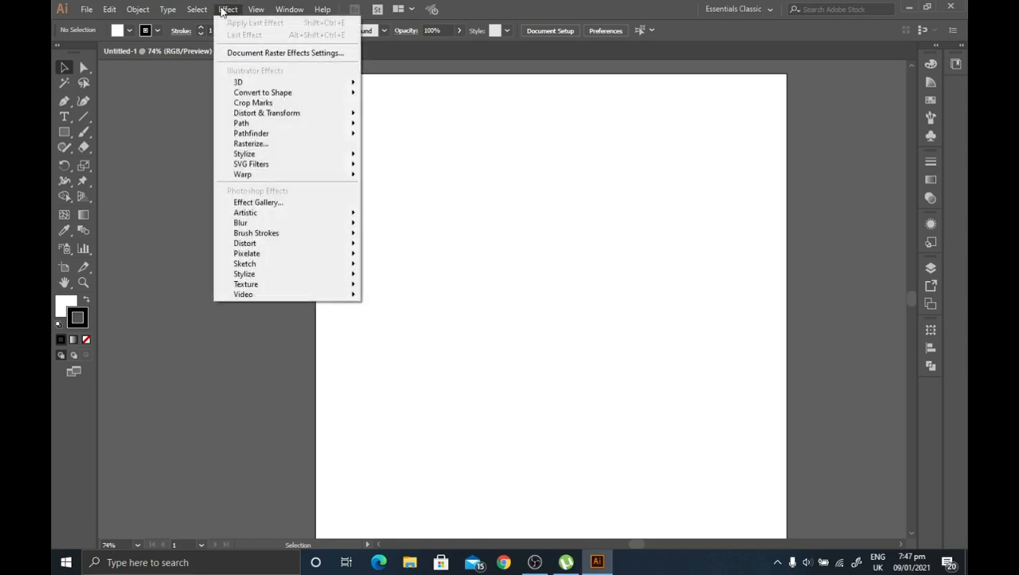
click(222, 10)
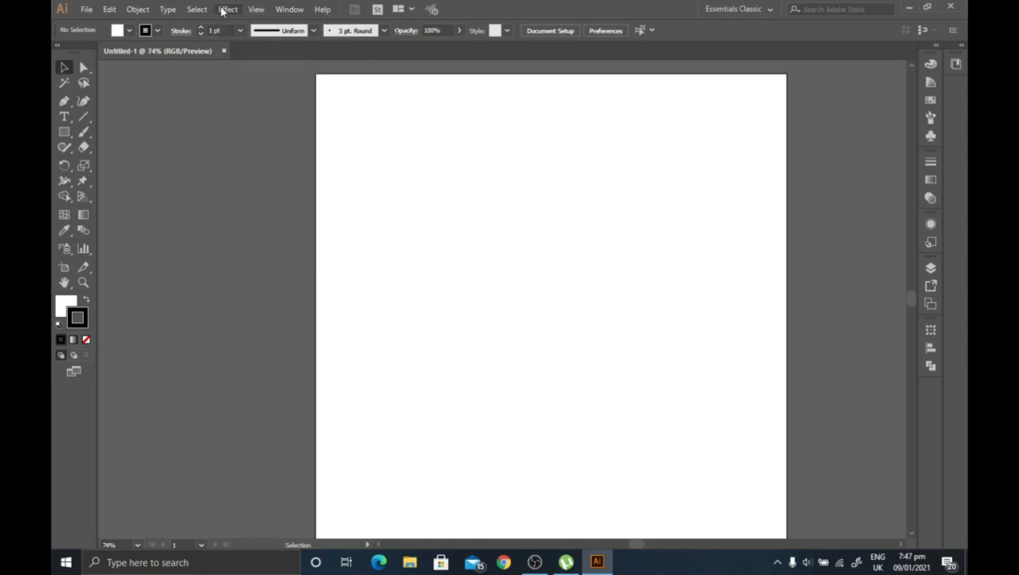
click(289, 9)
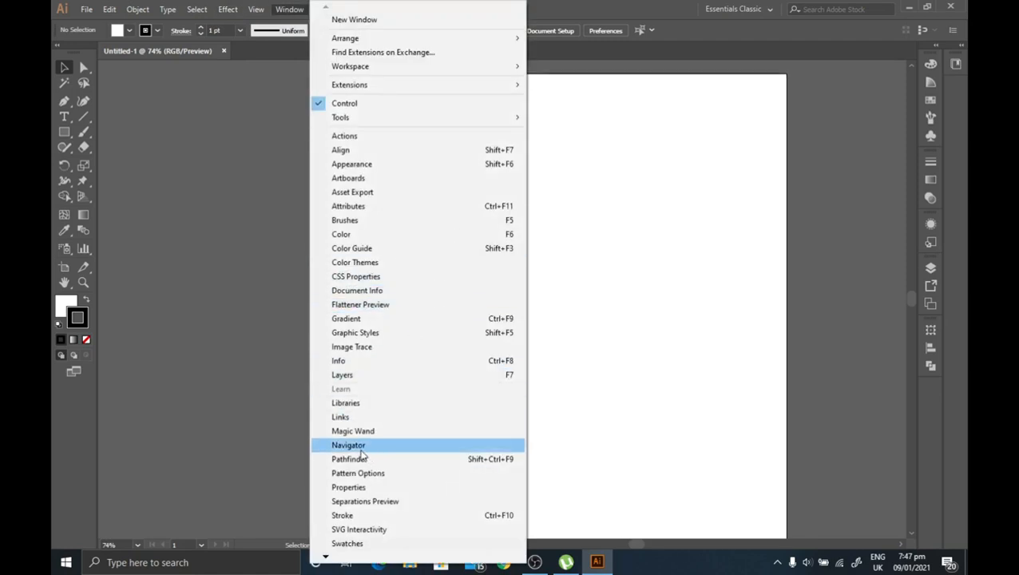
mouse_move(325, 563)
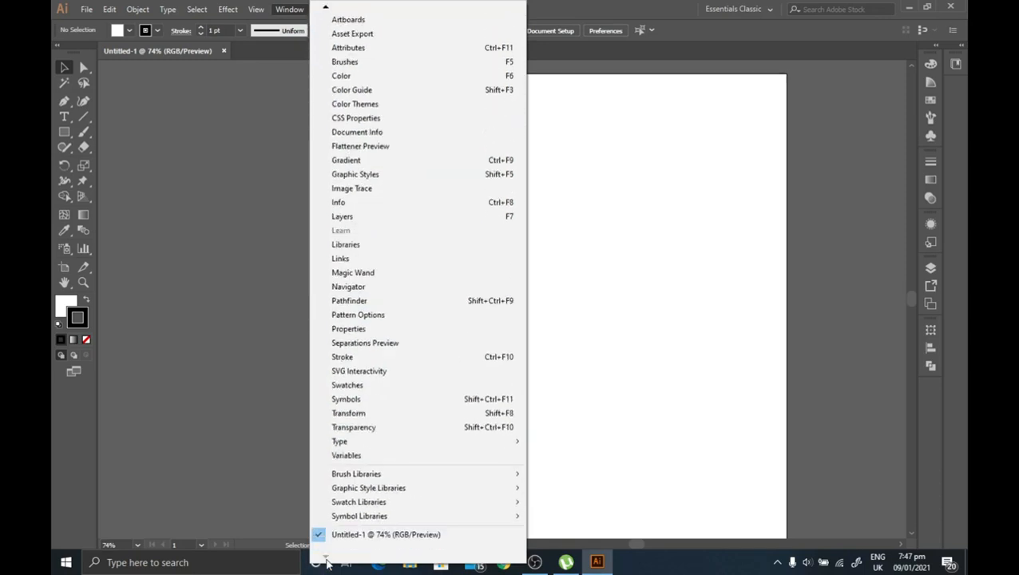
mouse_move(325, 11)
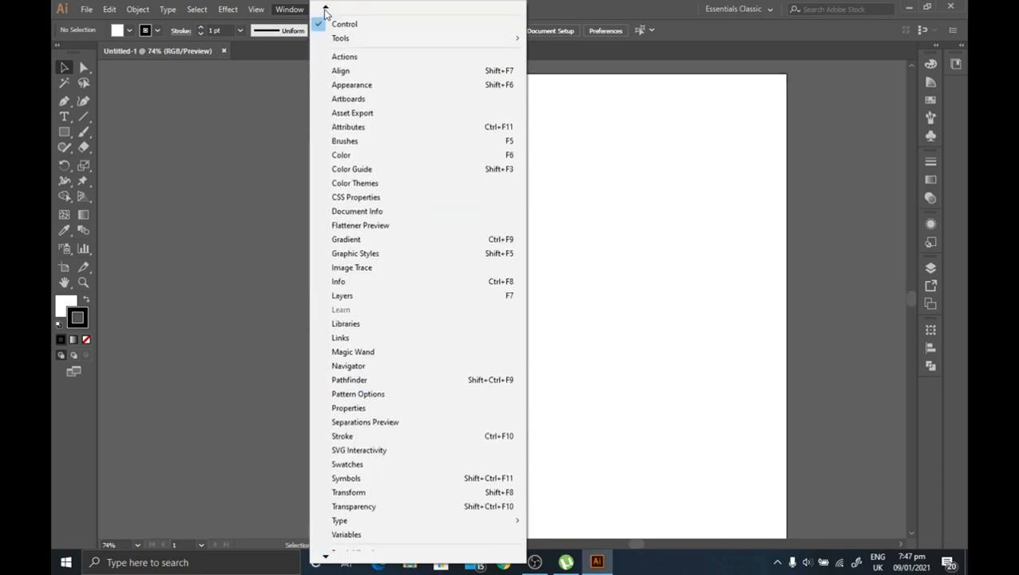
click(265, 172)
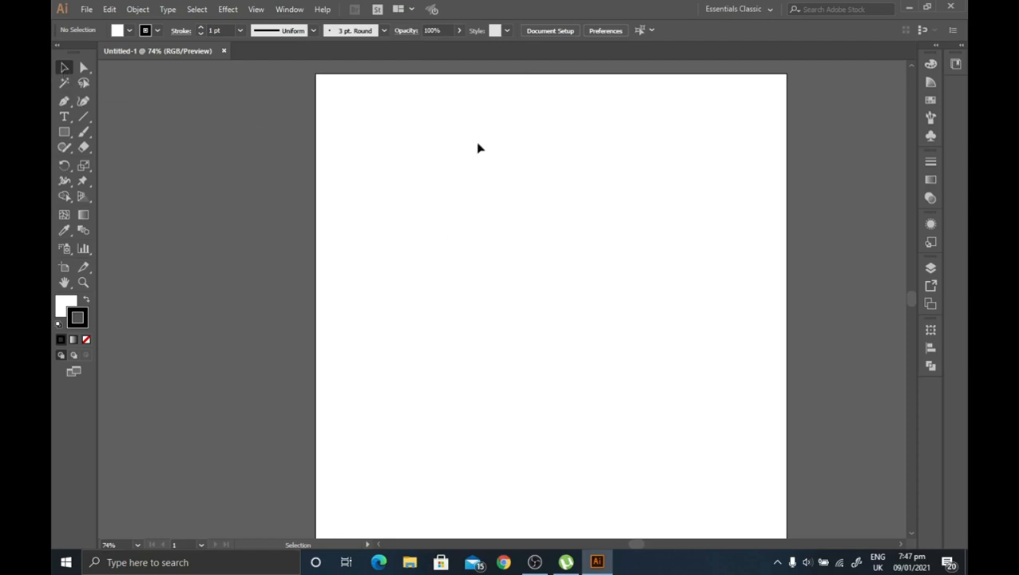
drag(334, 91, 474, 278)
- Draw a tall rectangle in the upper-left part of the artboard with the Rectangle tool, then deselect it
click(66, 133)
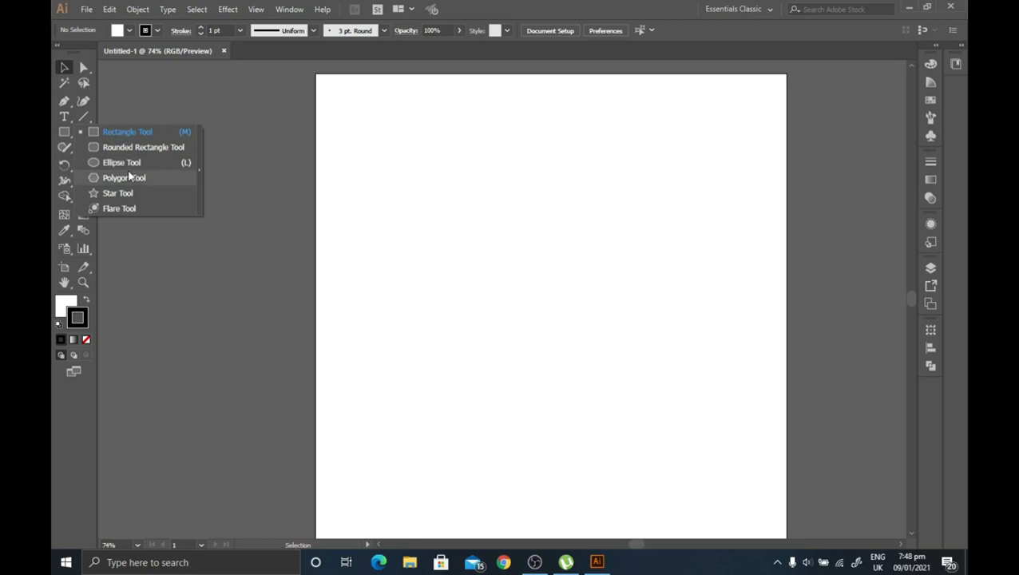
click(131, 132)
drag(343, 93, 513, 348)
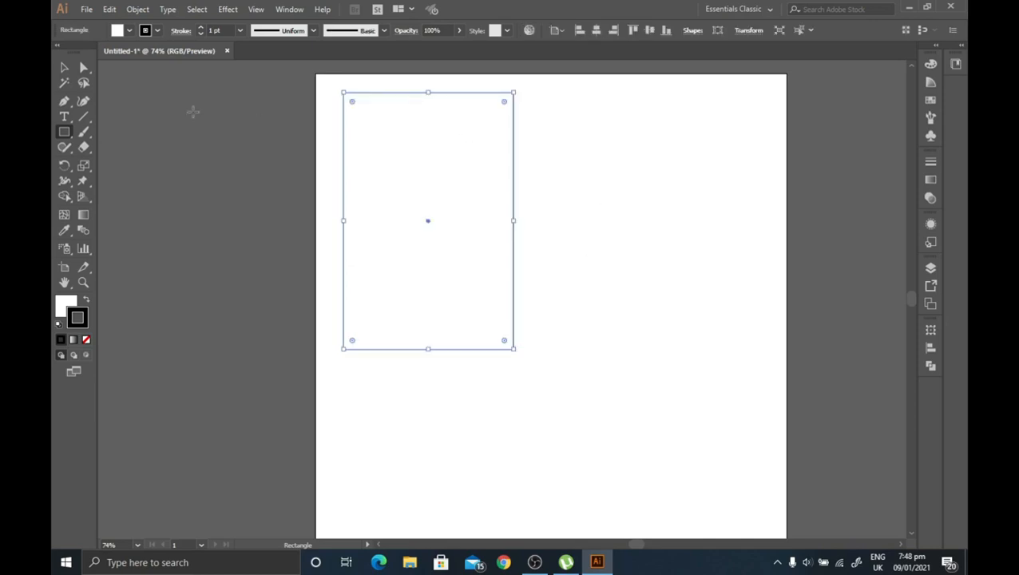
click(64, 67)
click(257, 159)
click(459, 209)
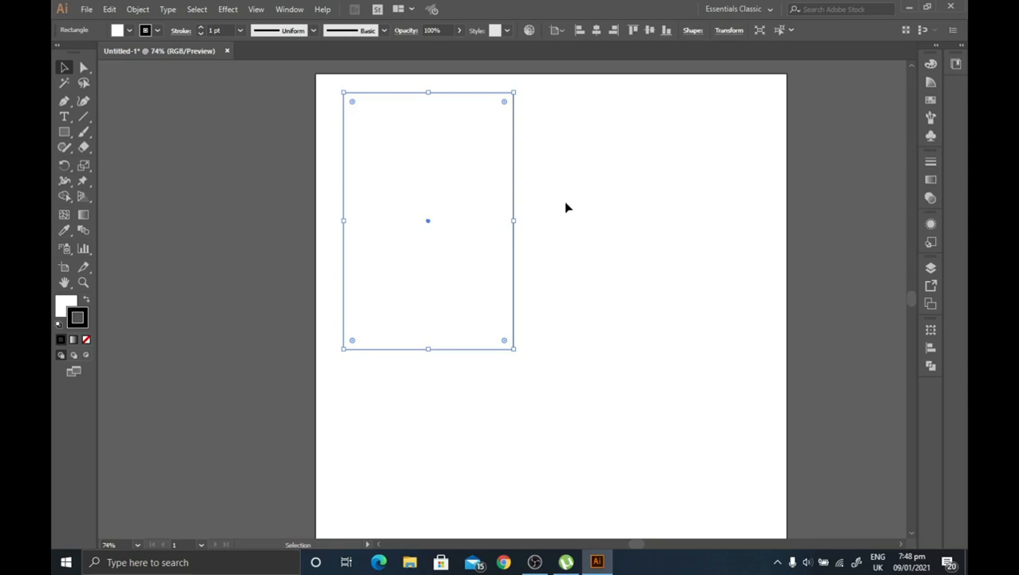
click(565, 208)
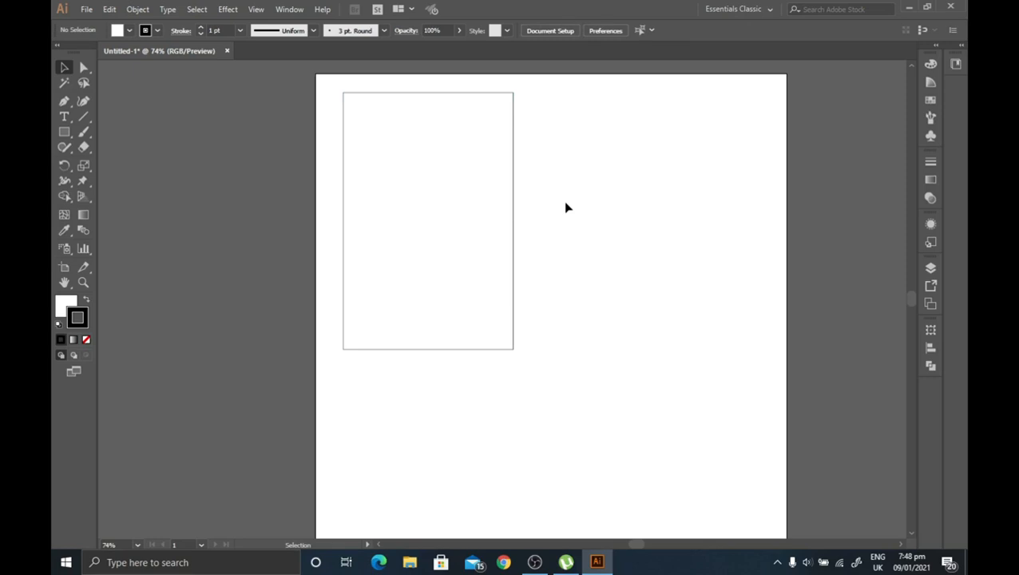
- Set the rectangle's stroke weight to 5 pt and deselect it
click(501, 170)
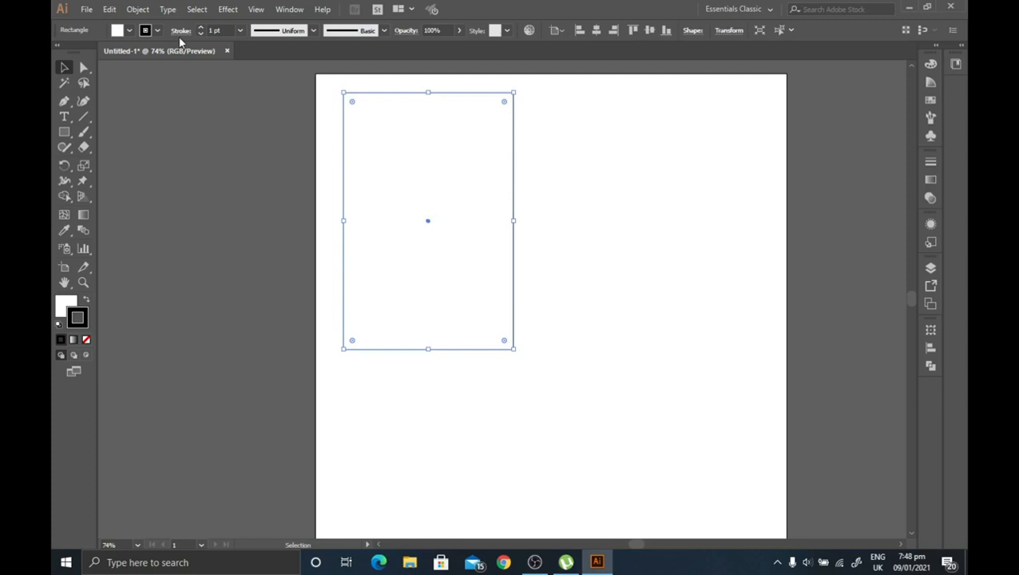
scroll(224, 29, up, 4)
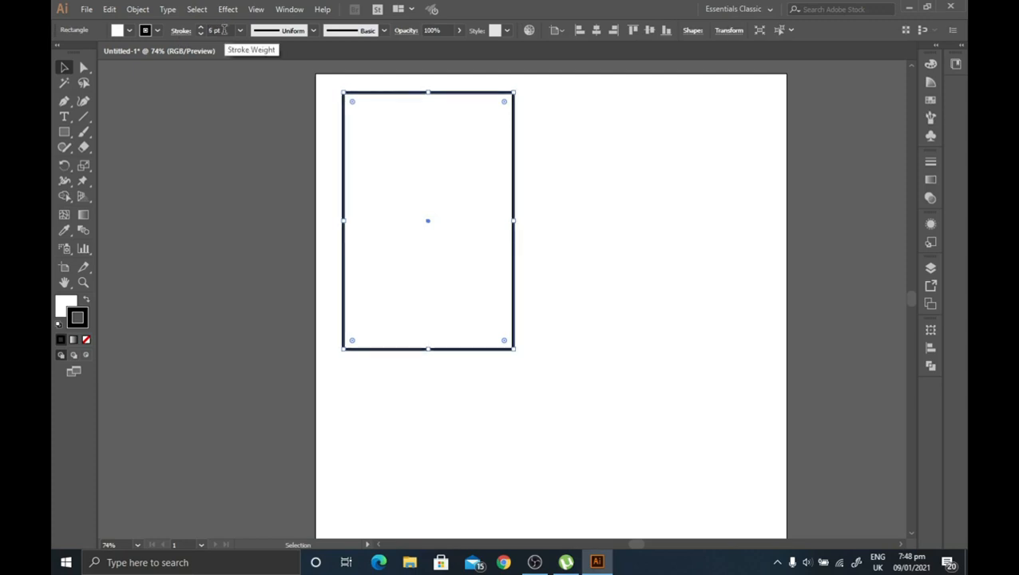
click(567, 219)
click(447, 222)
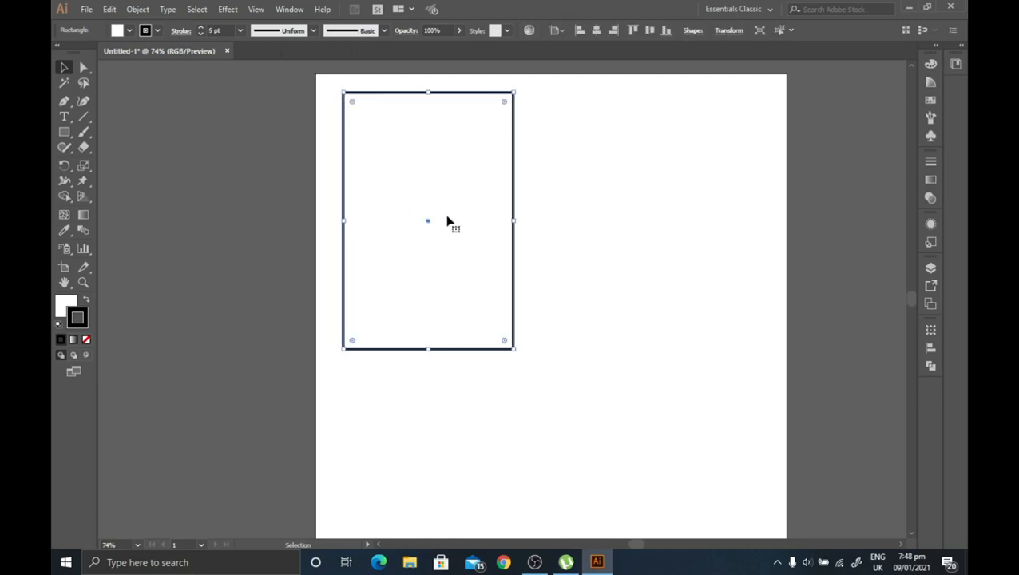
click(571, 213)
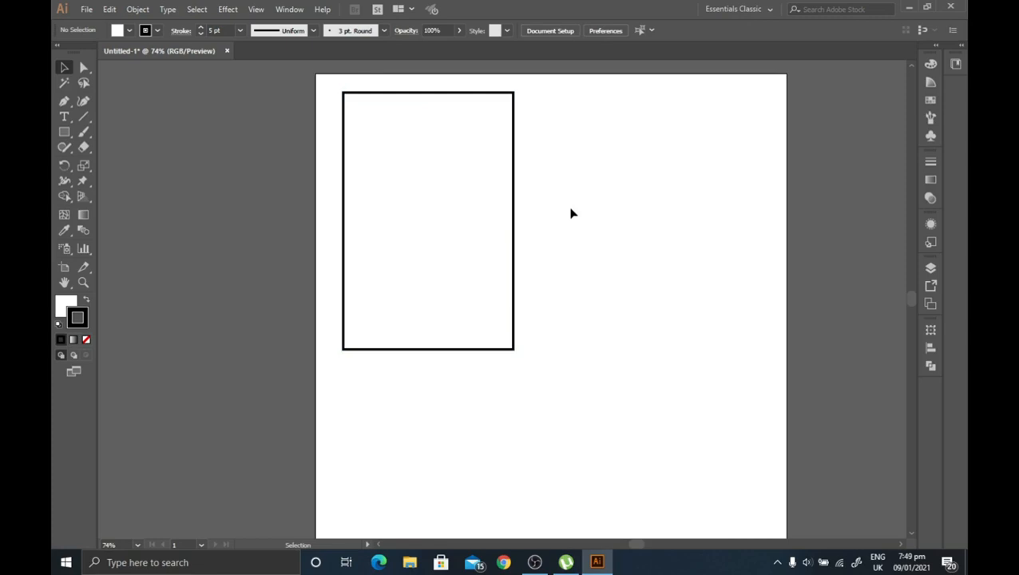
- Fill the rectangle with the salmon pink color #f98282
click(483, 220)
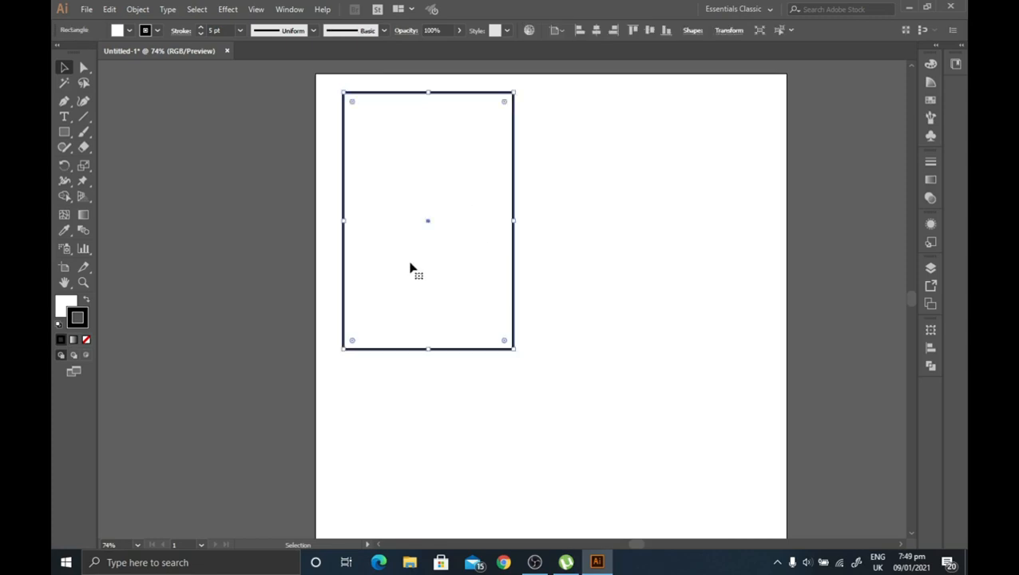
click(66, 306)
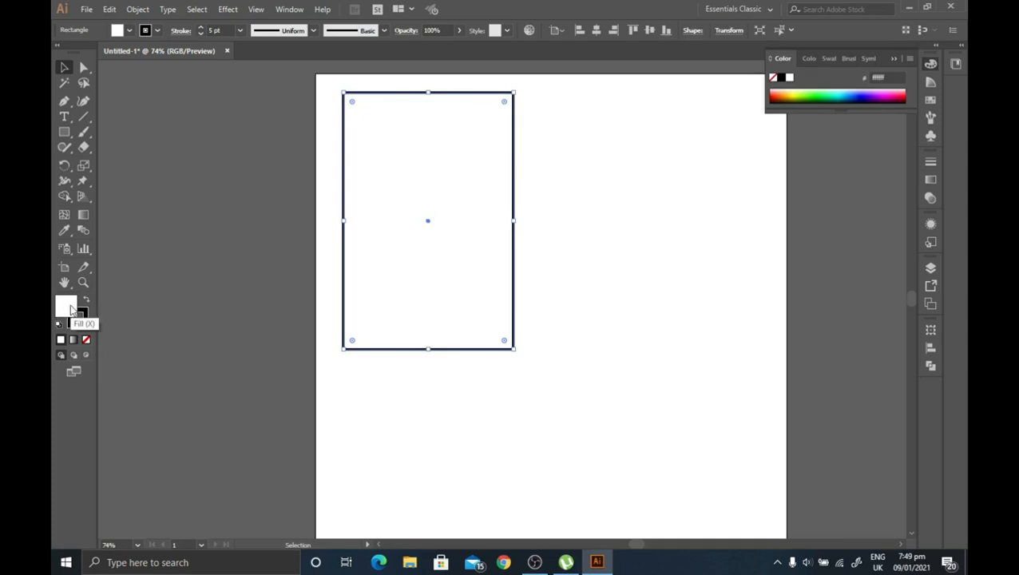
double_click(70, 310)
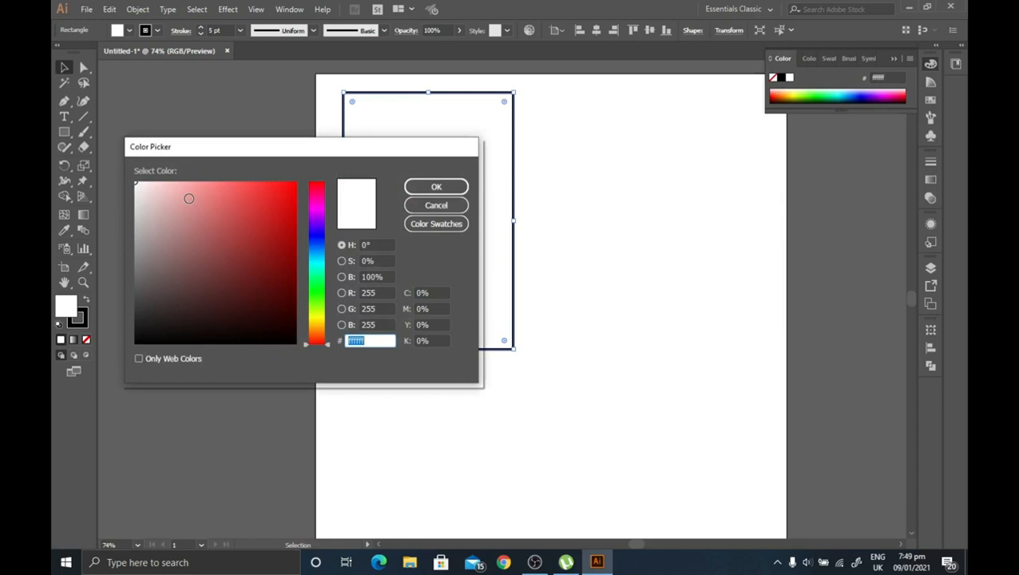
click(204, 184)
click(212, 185)
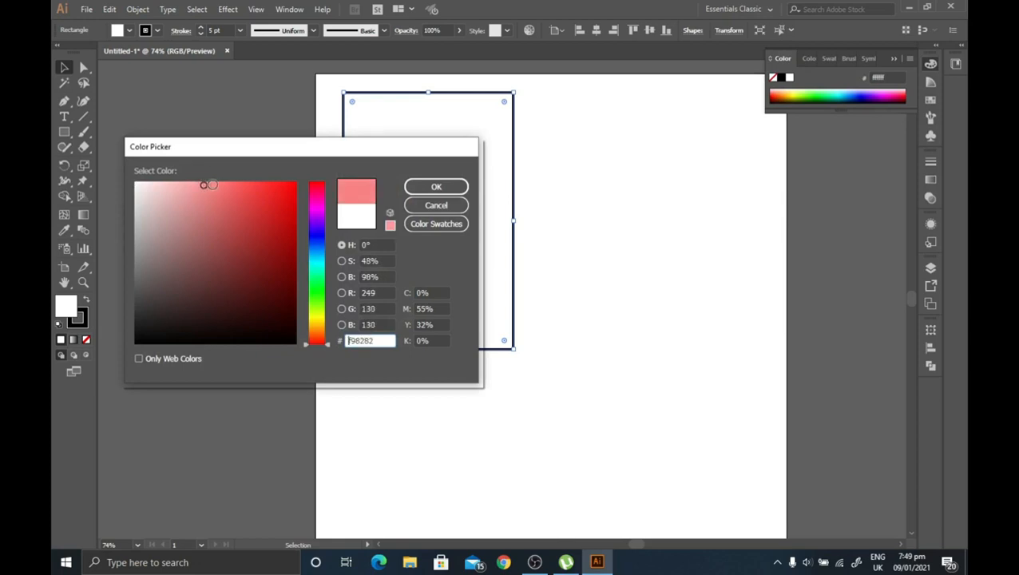
click(436, 186)
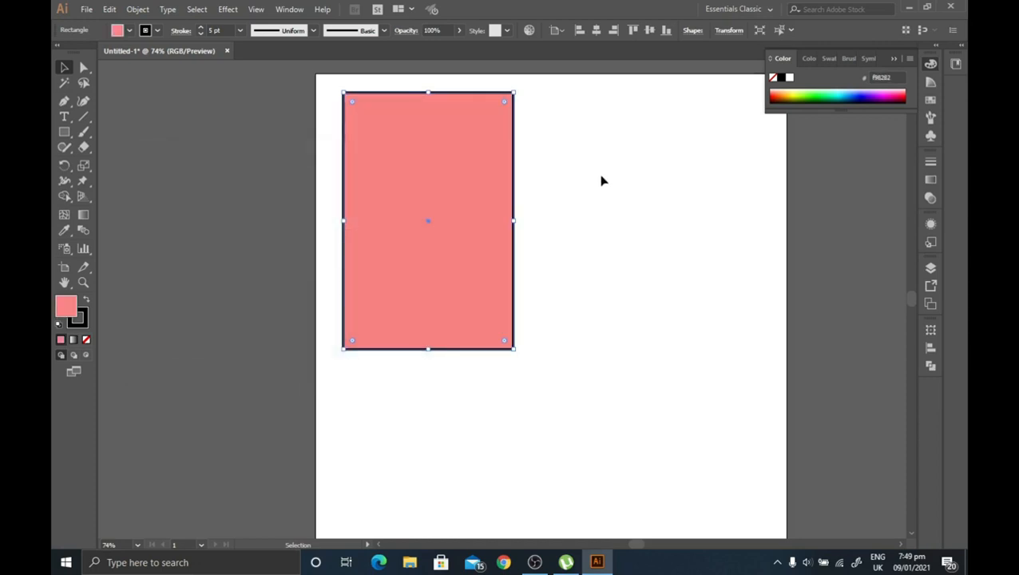
click(600, 177)
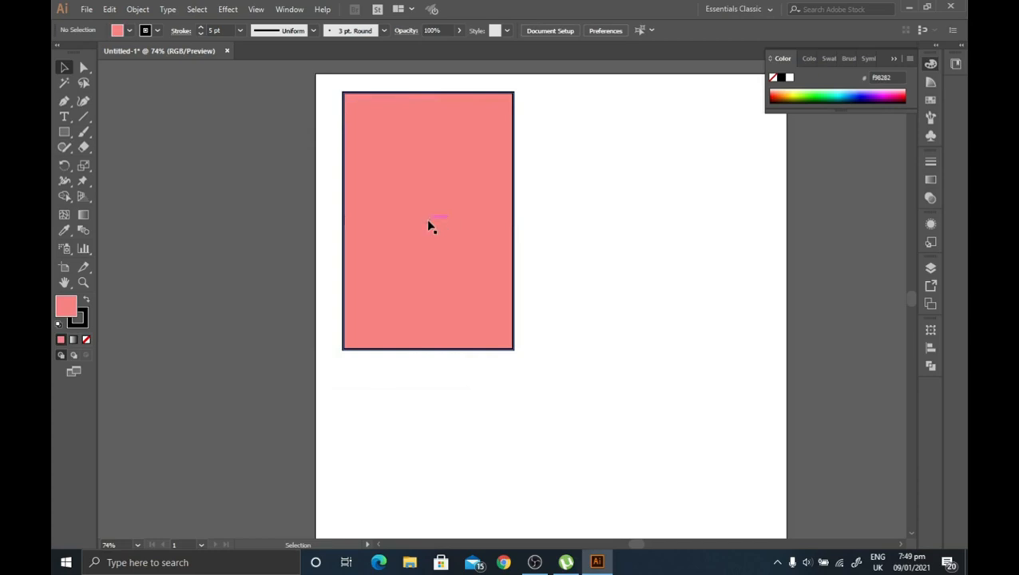
- Try to change the stroke color to violet-blue #675ae5 without selecting the rectangle
click(81, 315)
double_click(81, 316)
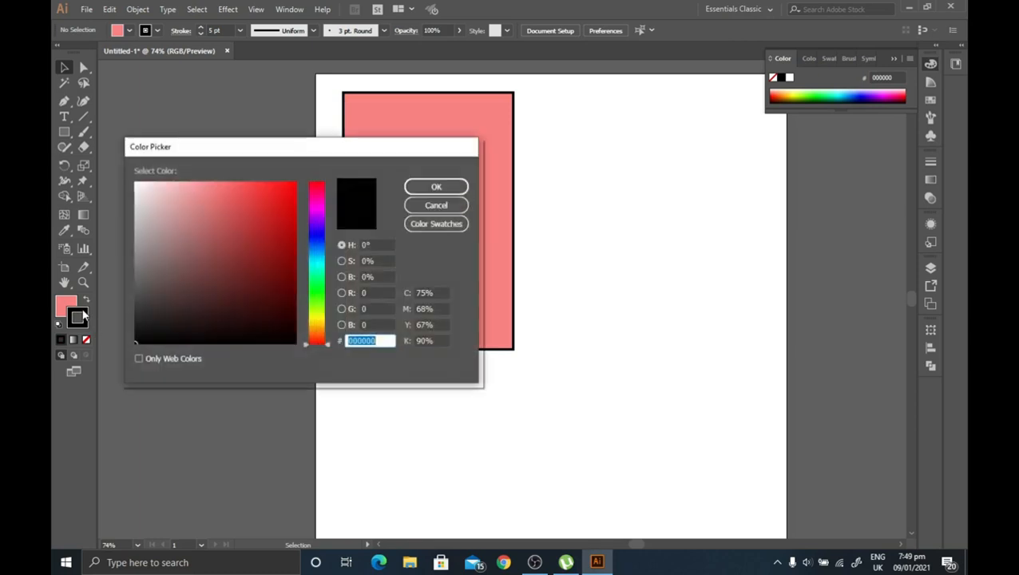
click(317, 232)
click(232, 200)
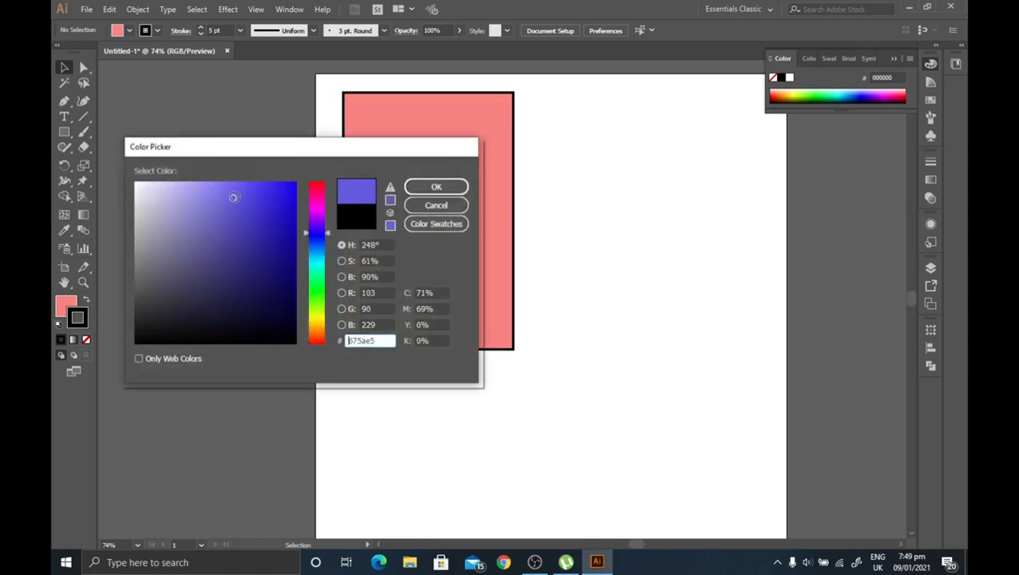
click(425, 187)
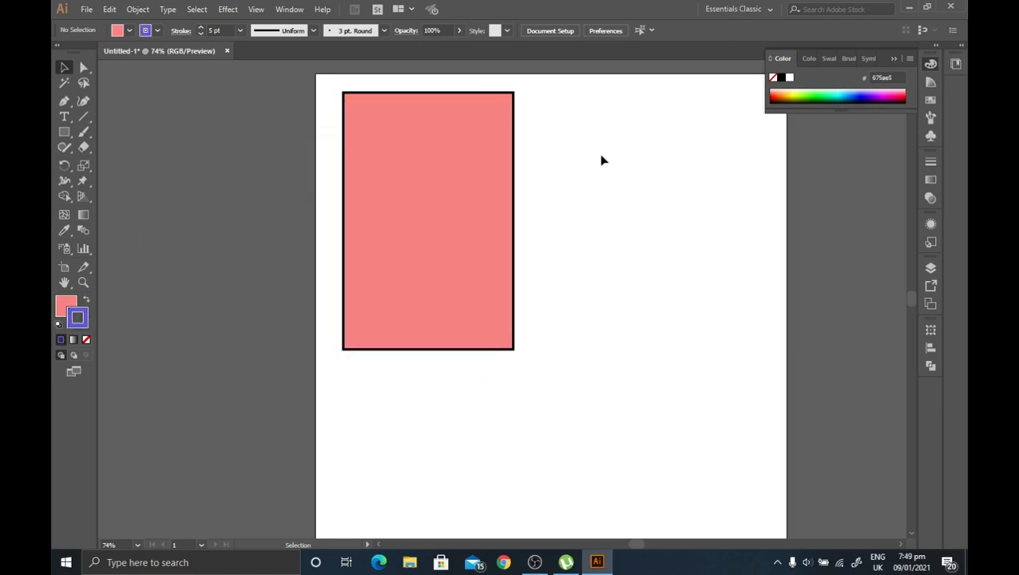
- Select the rectangle and set its stroke color to bright blue #5b62fc
click(440, 212)
double_click(76, 316)
click(325, 238)
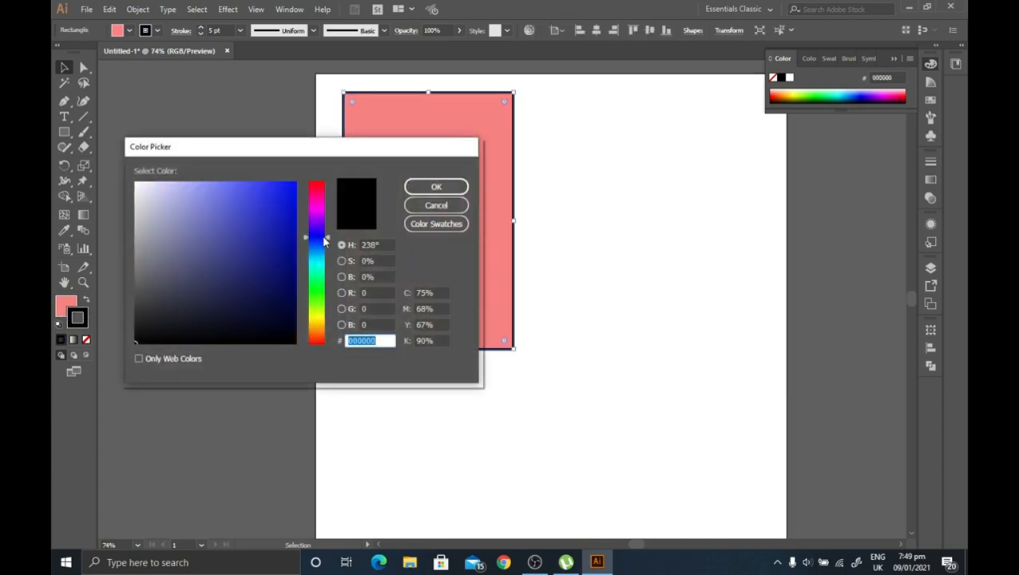
click(237, 184)
click(408, 187)
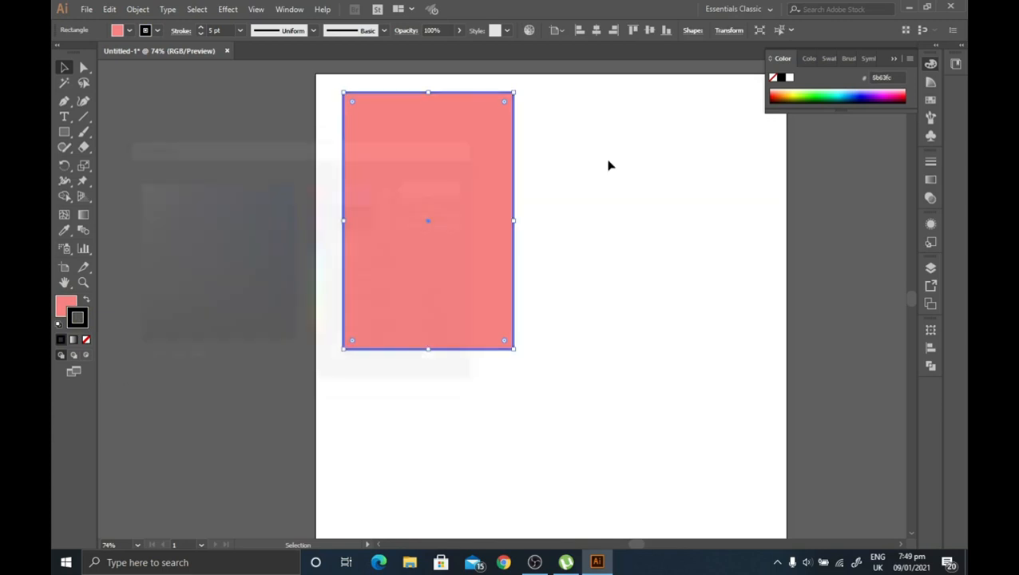
click(607, 165)
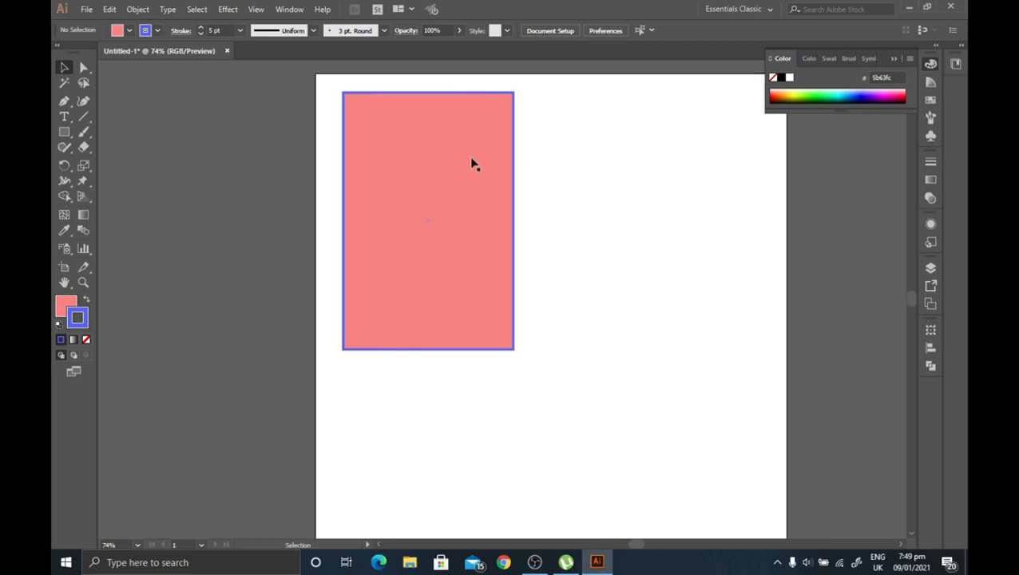
- Duplicate the pink rectangle, placing the copy beside it on the right half of the artboard at the same height
click(473, 196)
click(560, 189)
drag(394, 182, 600, 176)
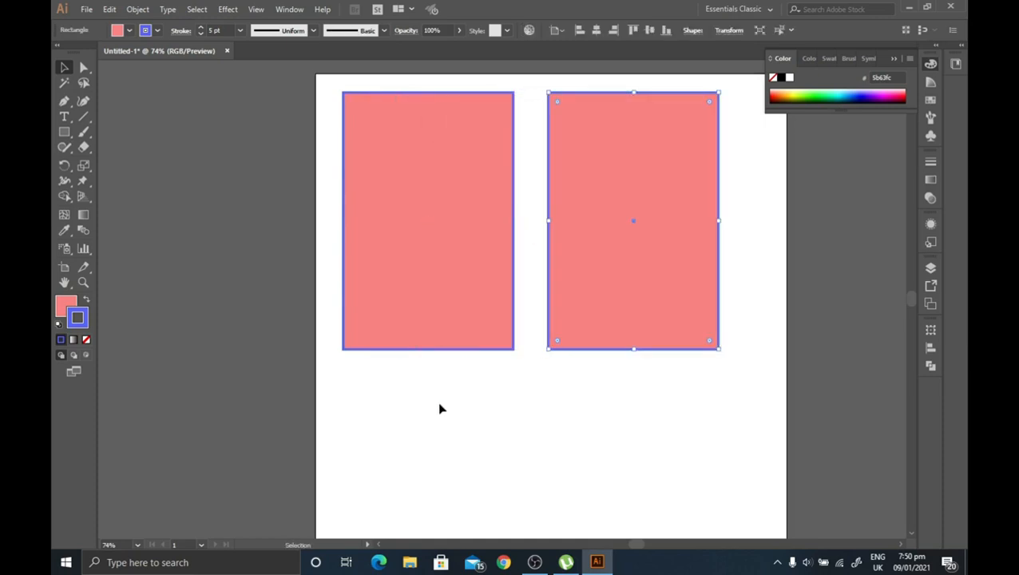
click(439, 409)
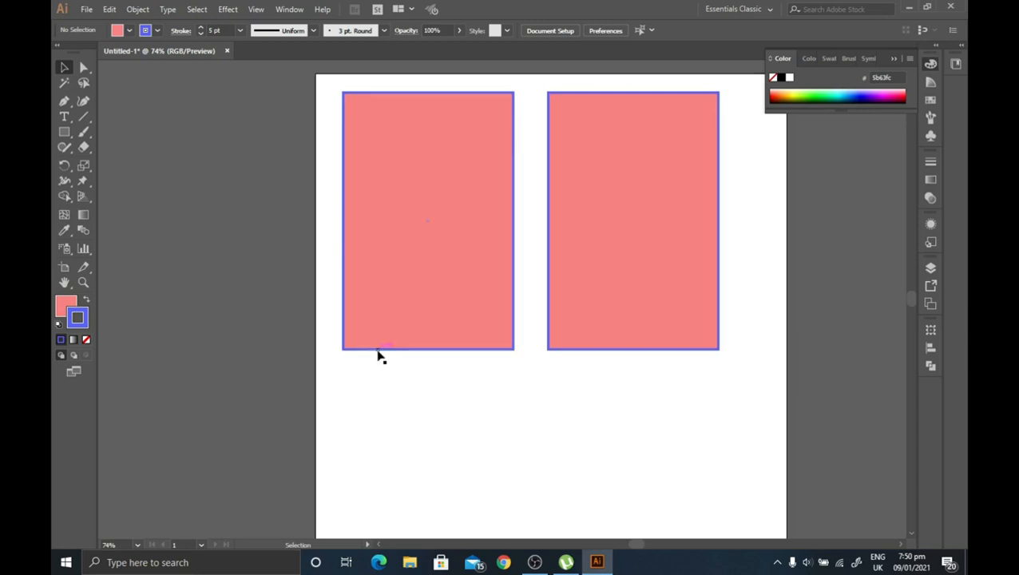
- Delete the duplicate rectangle on the right half of the artboard
click(422, 194)
click(622, 257)
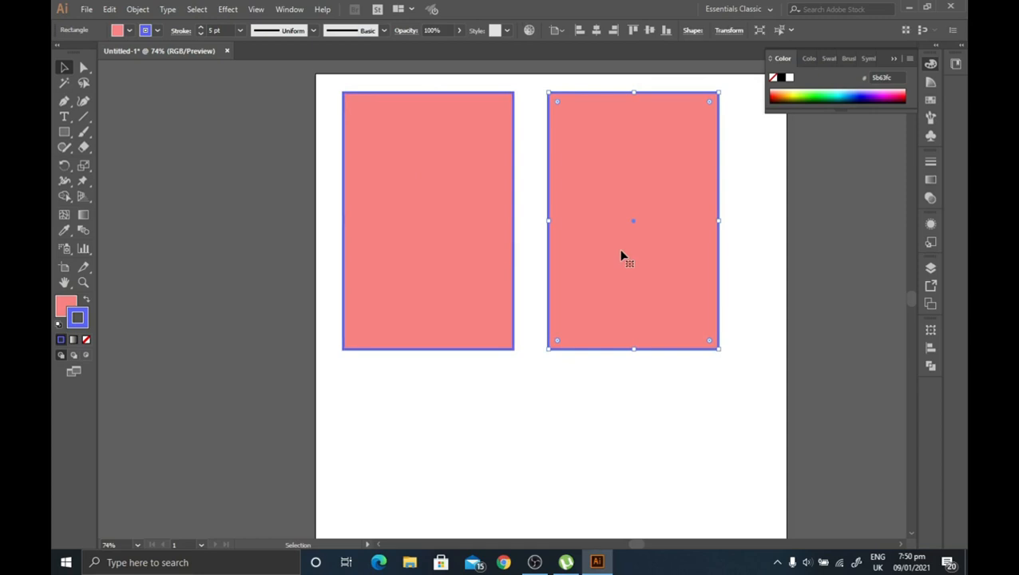
key(Delete)
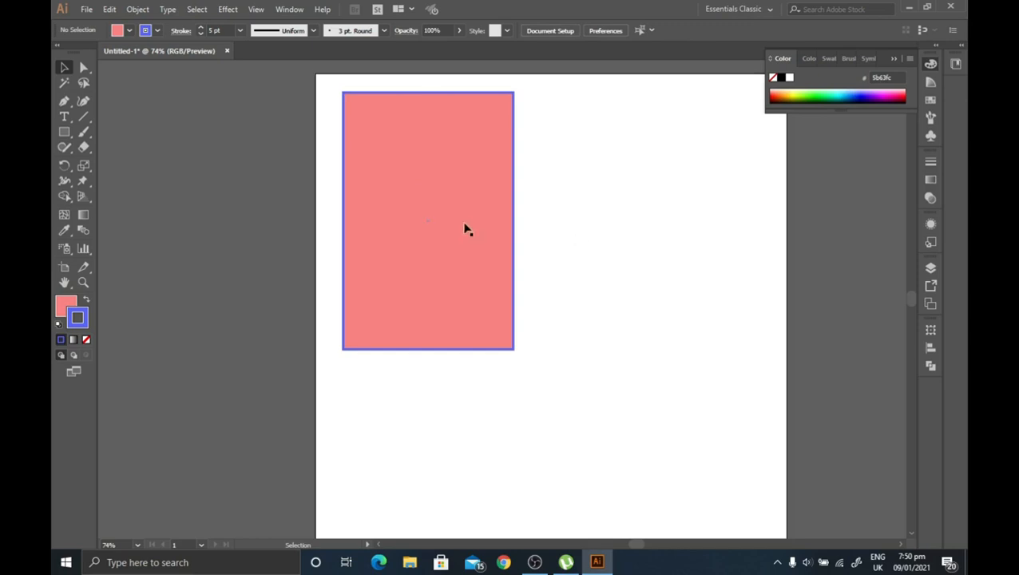
- Duplicate the pink rectangle horizontally, placing the copy beside it at the same height with a small gap
click(418, 224)
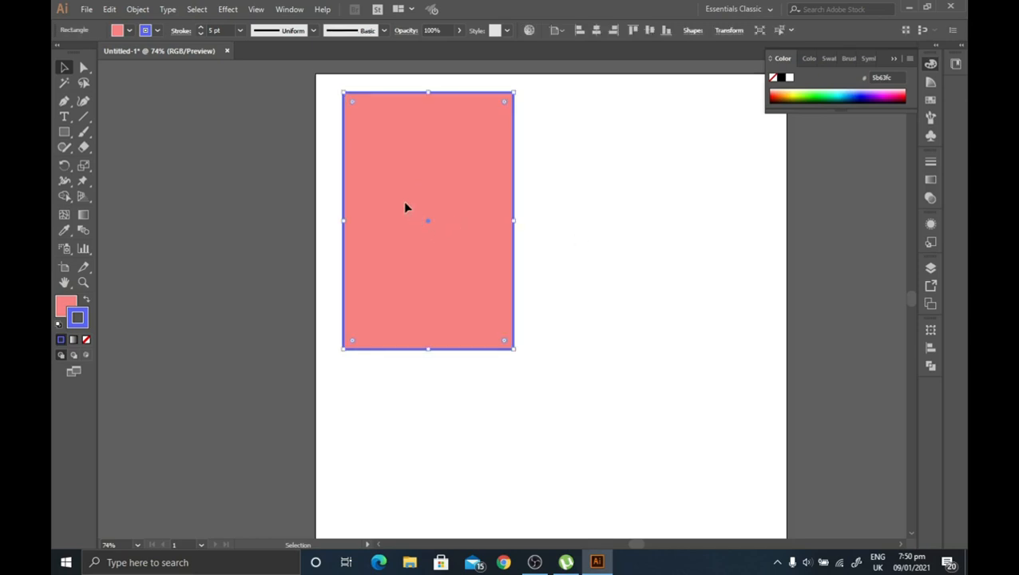
drag(405, 207, 613, 209)
click(520, 441)
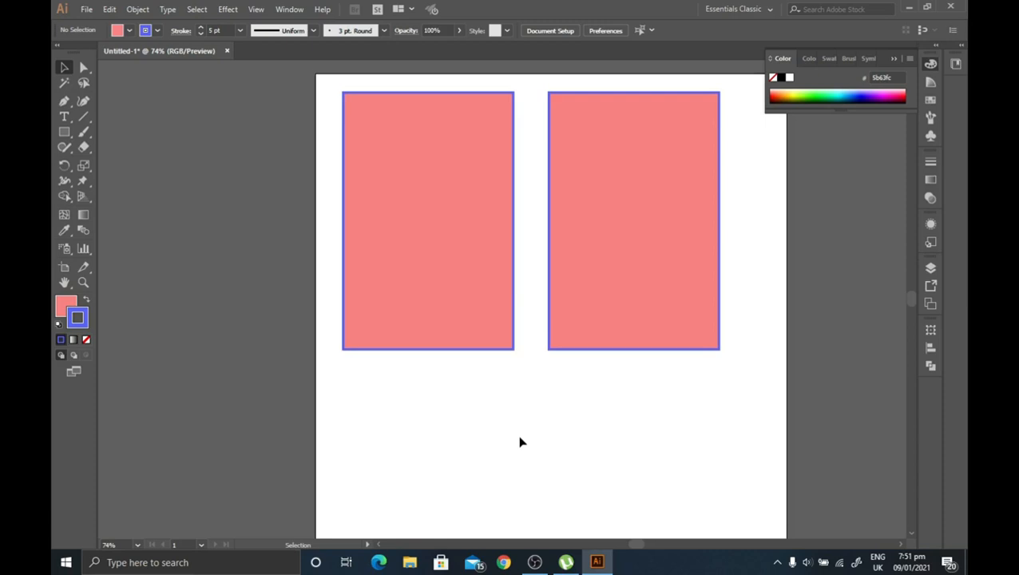
- Remove the copied rectangle, keeping only the original one on the artboard
click(433, 311)
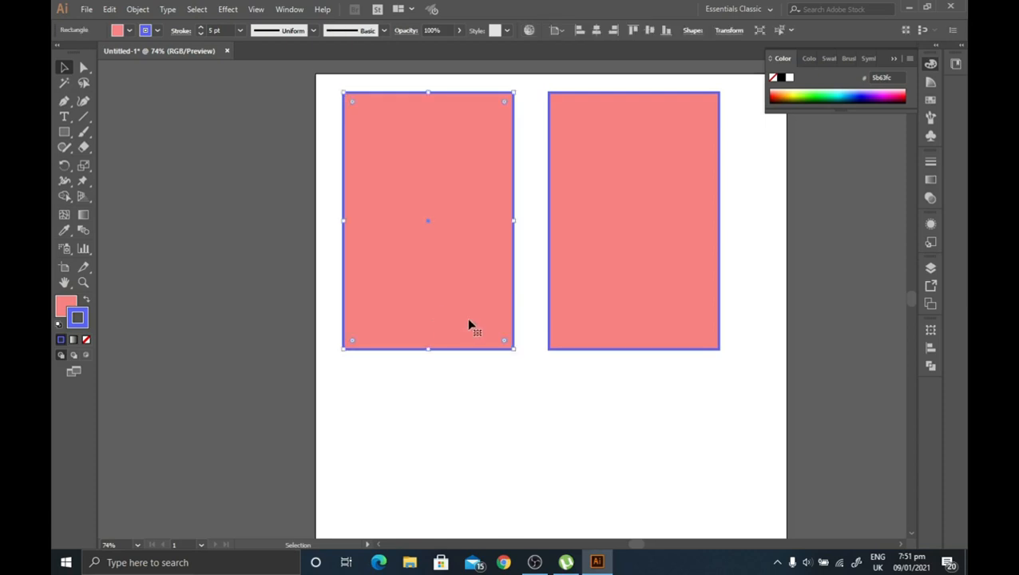
click(625, 227)
key(Delete)
- Try stretching the rectangle freely from its lower-right corner, and scale it down proportionally to a smaller size
click(435, 218)
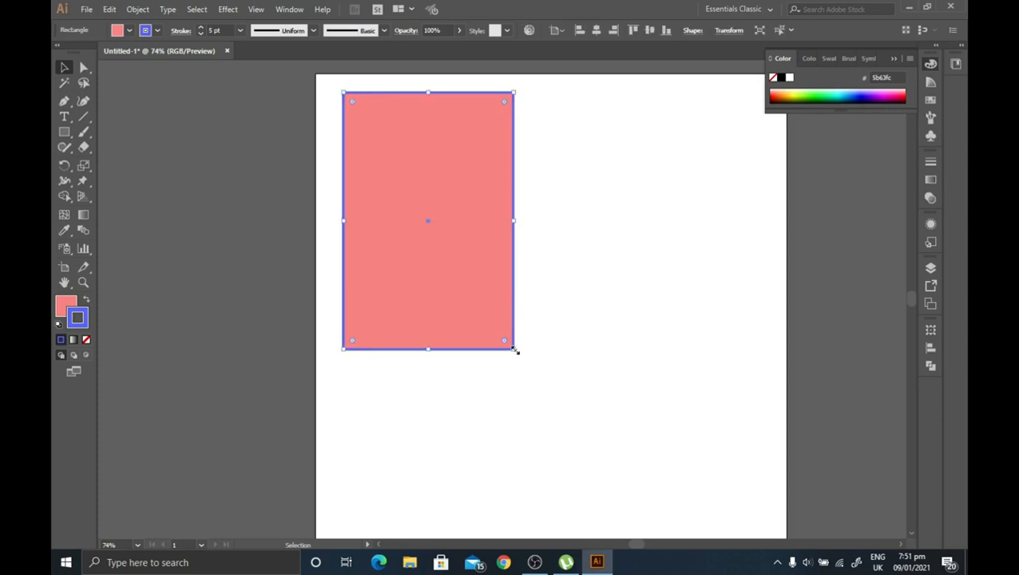
drag(515, 349, 545, 500)
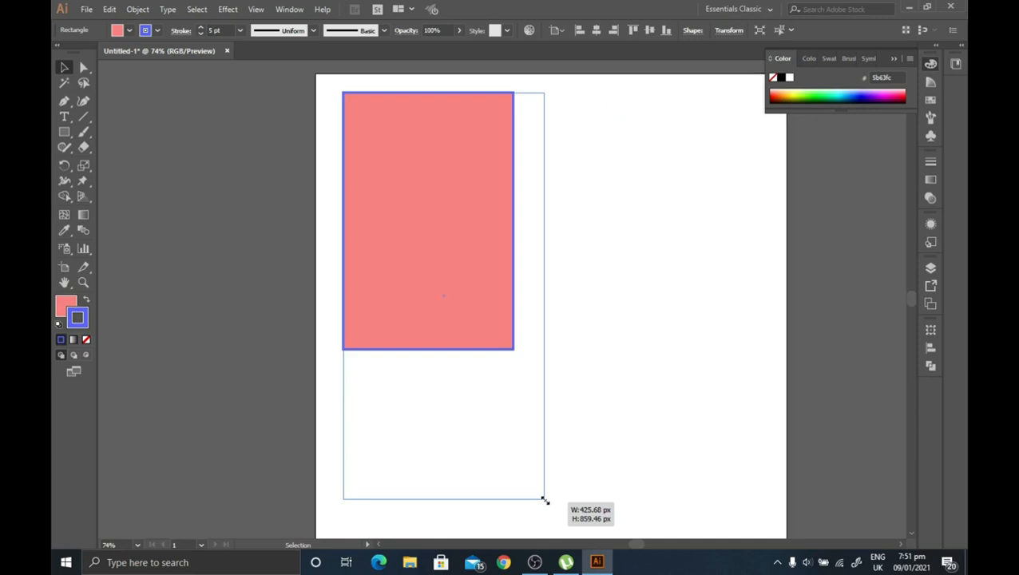
drag(543, 500, 485, 305)
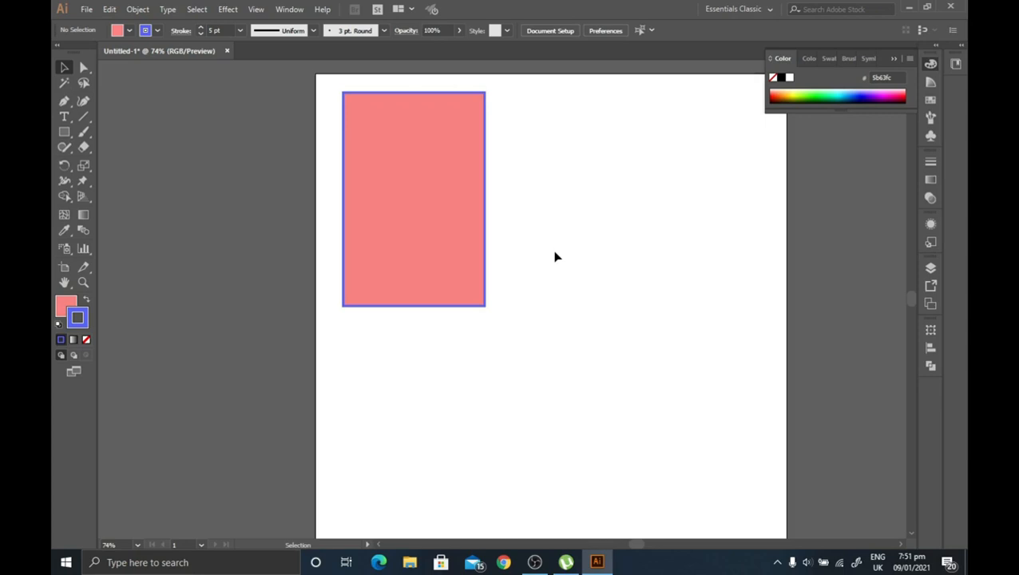
- Scale the rectangle up proportionally from its lower-right corner until it spans nearly half the artboard's width
click(448, 248)
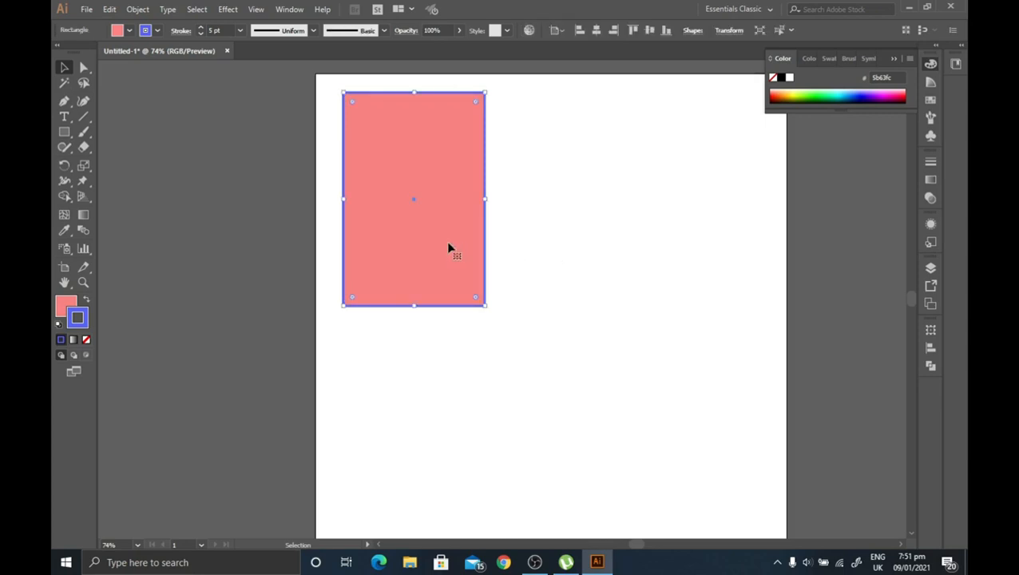
drag(485, 305, 576, 389)
click(632, 314)
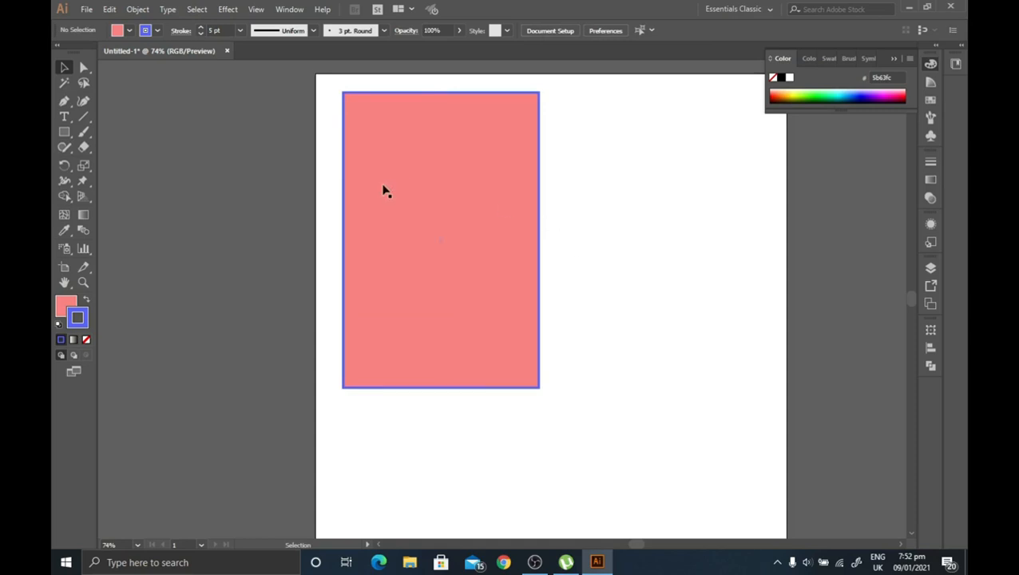
- Draw a tall ellipse in the empty space beside the rectangle with the Ellipse tool and delete it
click(63, 132)
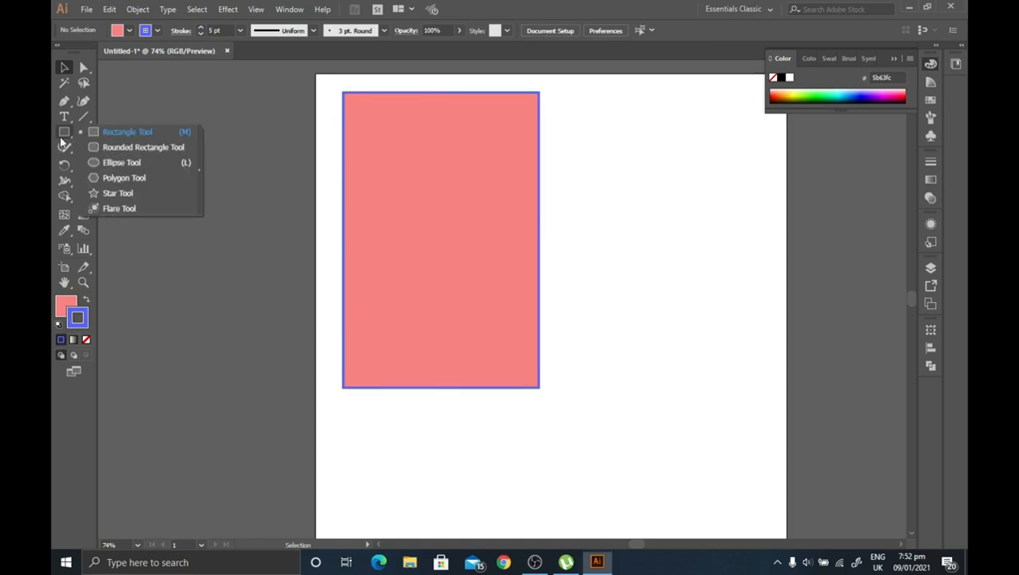
click(97, 164)
drag(577, 118, 710, 327)
click(64, 67)
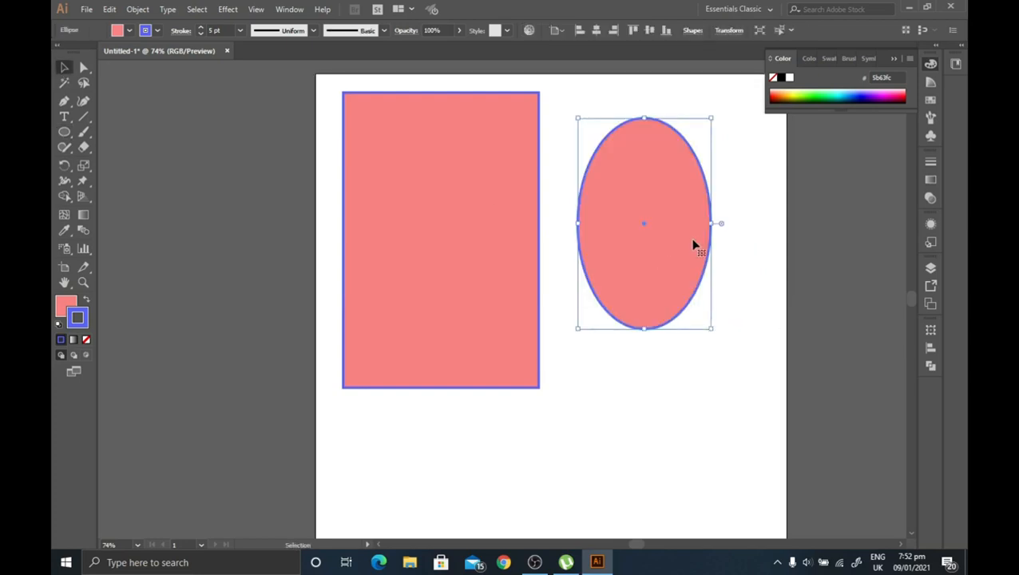
key(Delete)
- Draw a perfect circle with the Ellipse tool in the space between the rectangle and the artboard's right edge
click(65, 132)
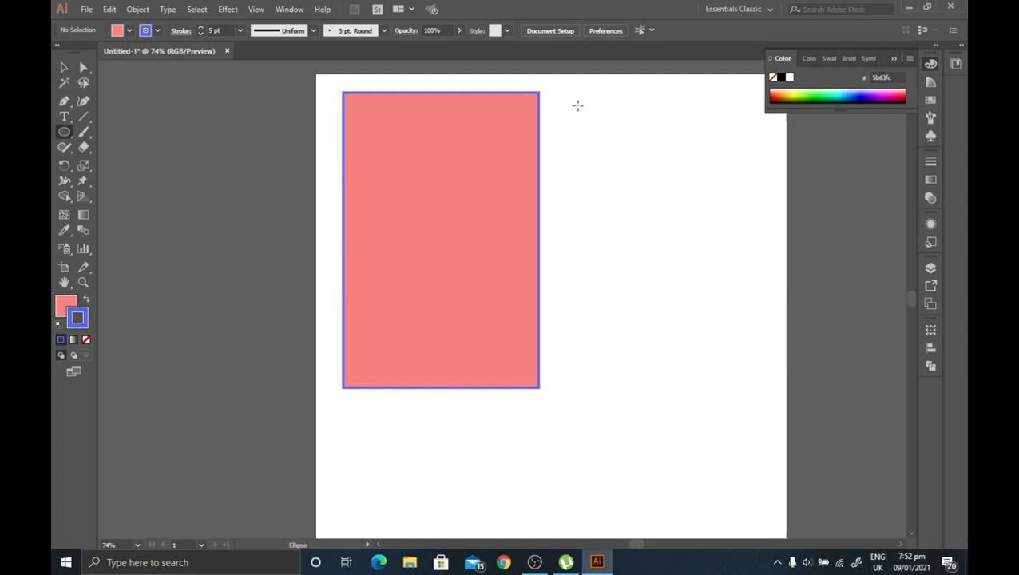
drag(567, 105, 659, 238)
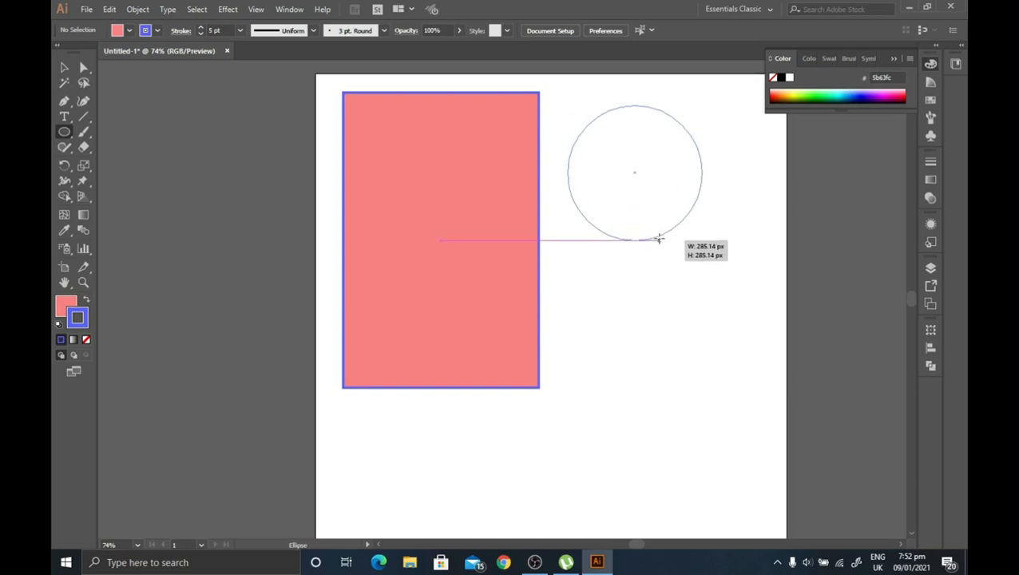
drag(659, 239, 692, 297)
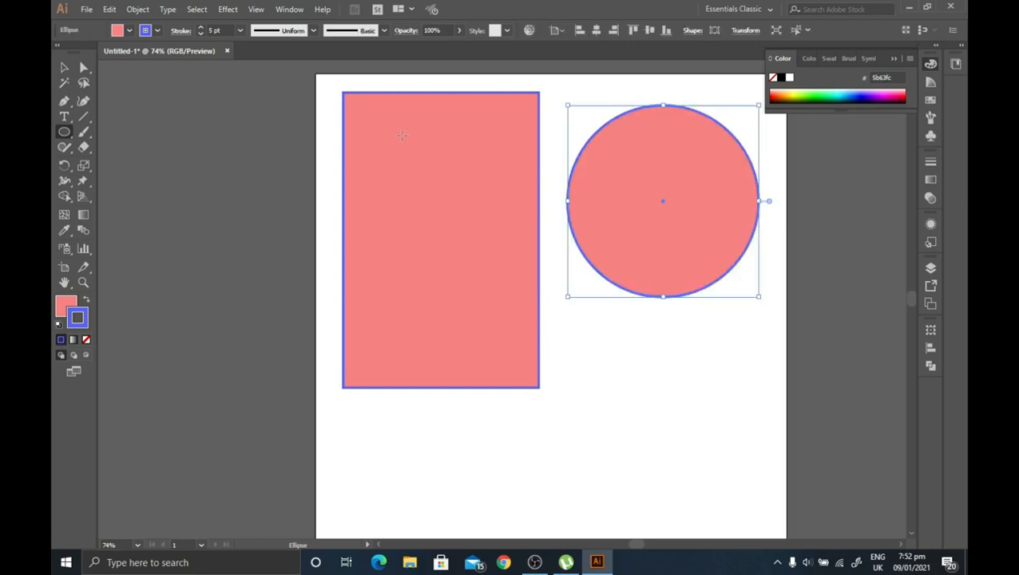
click(65, 68)
click(311, 226)
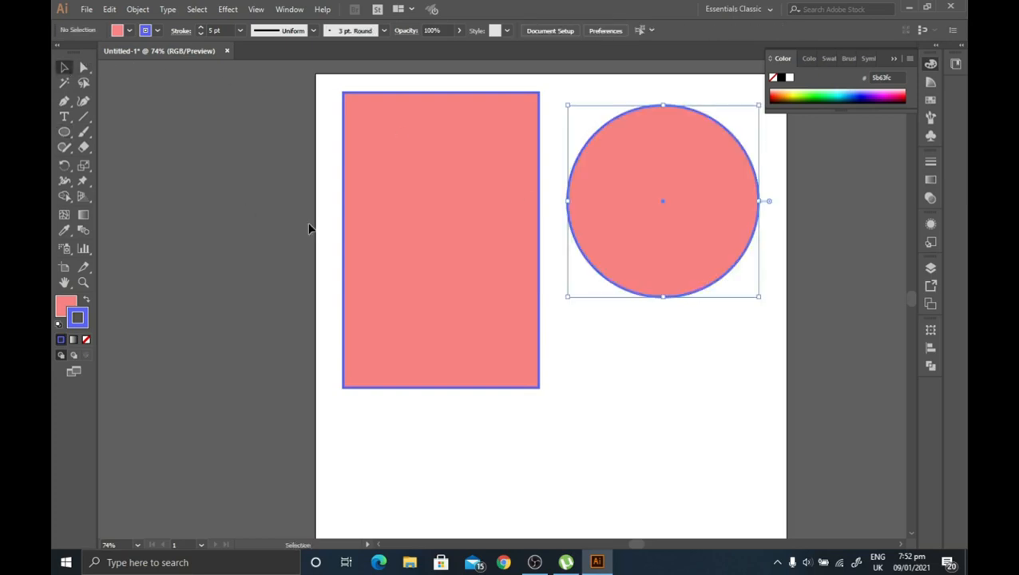
- Move the circle down and slightly left so it sits beside the middle of the rectangle
click(663, 206)
drag(670, 185, 661, 249)
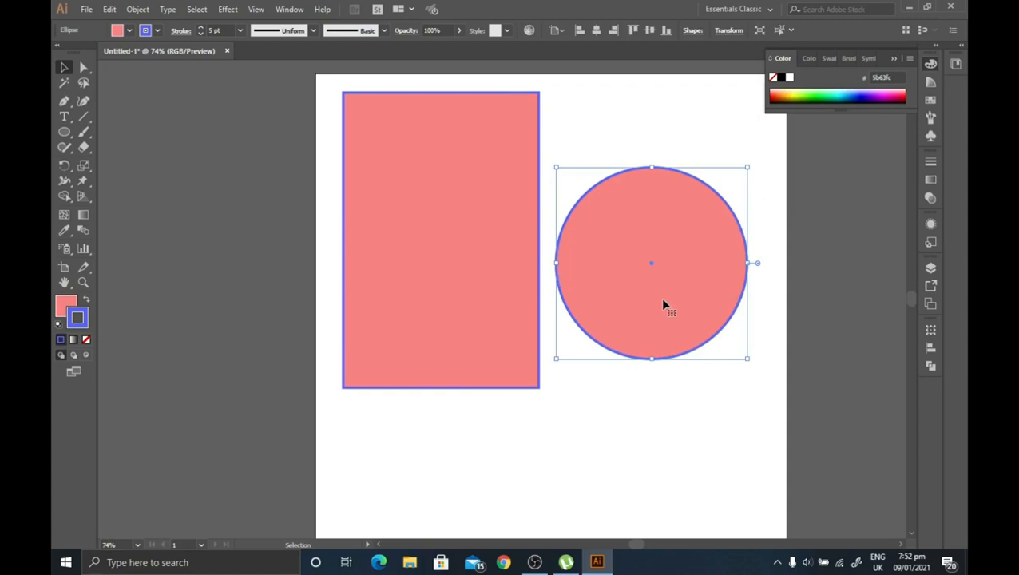
click(429, 301)
click(648, 254)
click(565, 448)
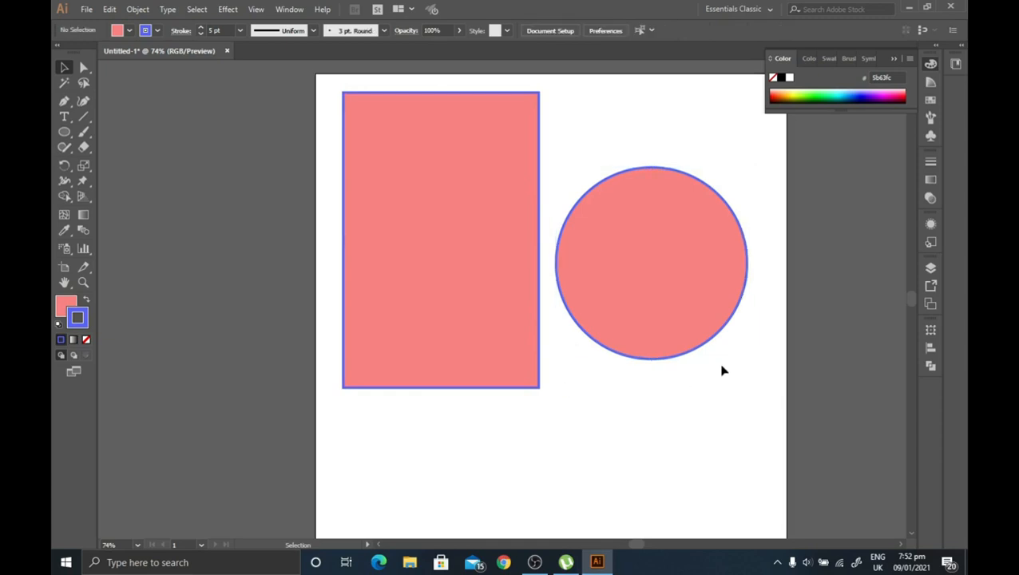
- Practise selecting the rectangle and circle together, with a selection box and by adding to the selection, and deselect them
drag(778, 188, 342, 329)
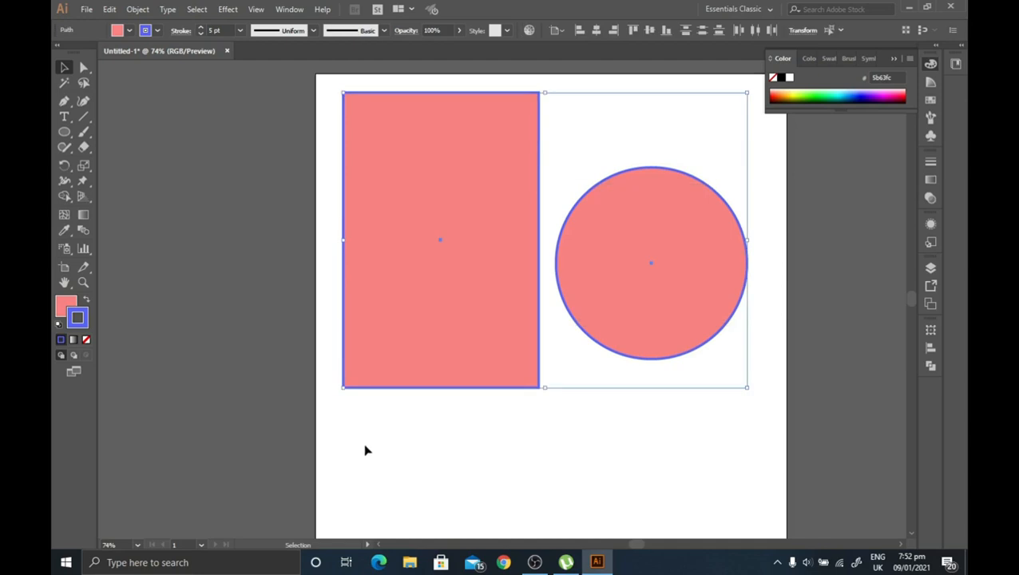
click(384, 467)
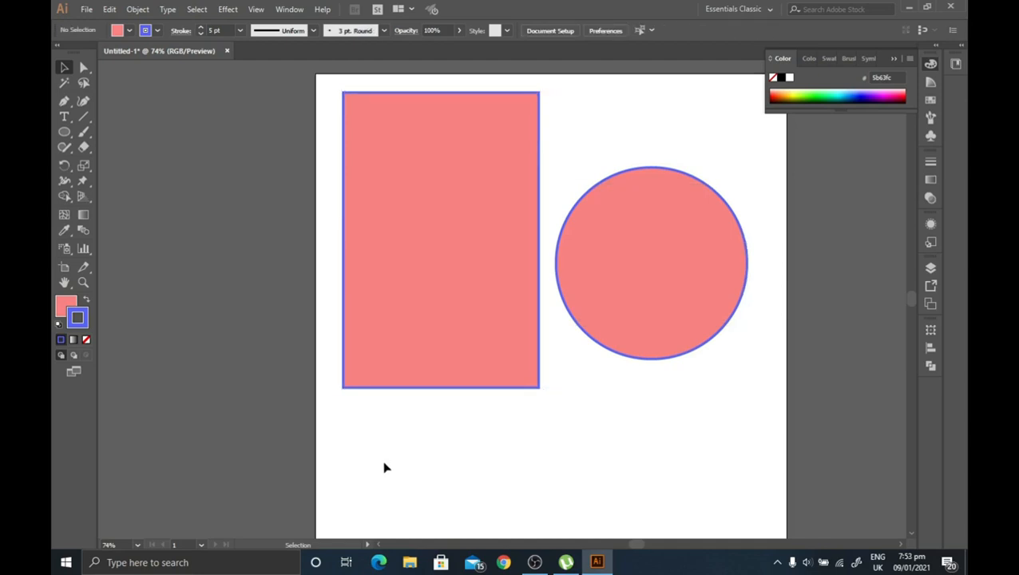
click(649, 293)
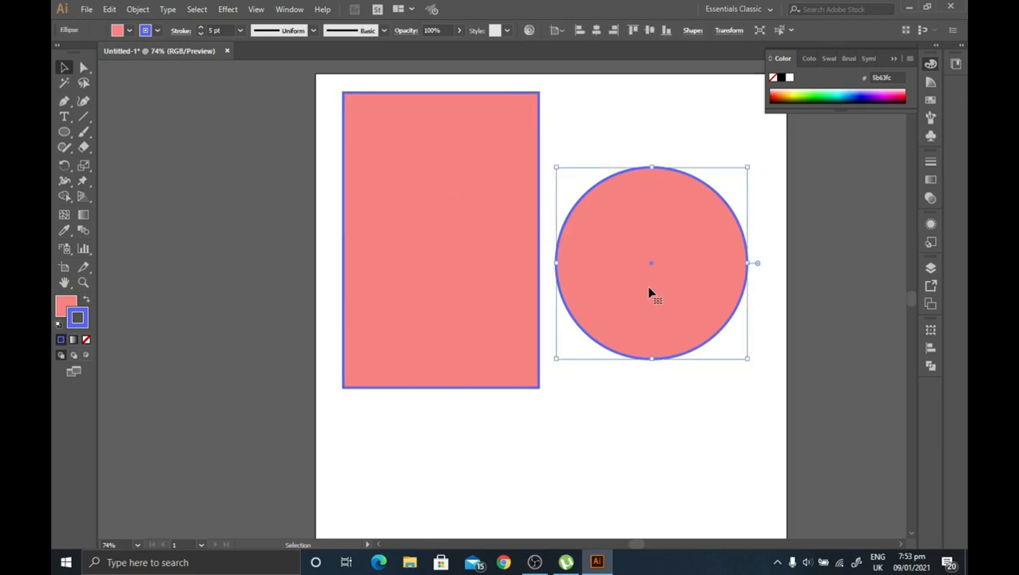
shift+click(478, 228)
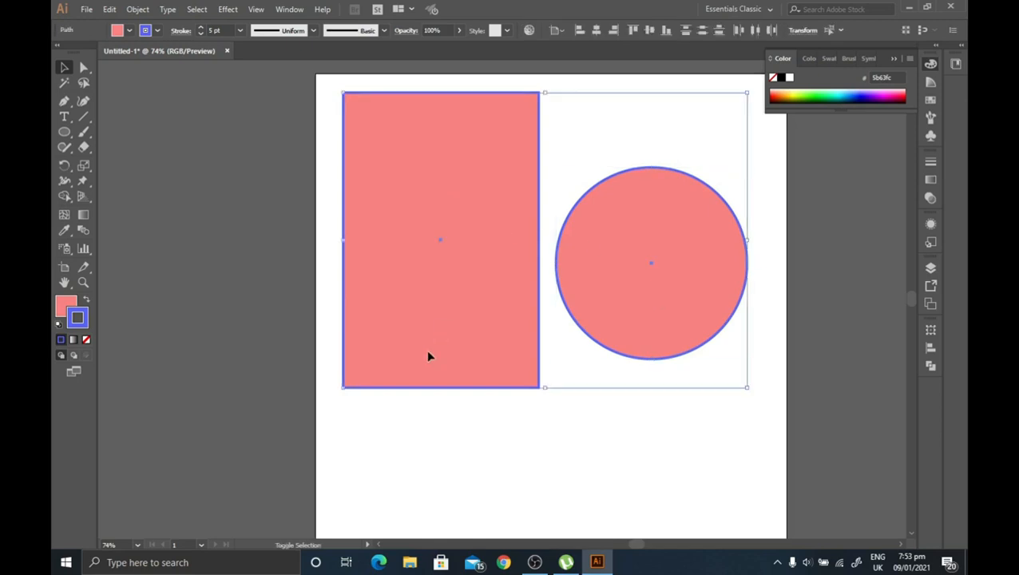
click(411, 455)
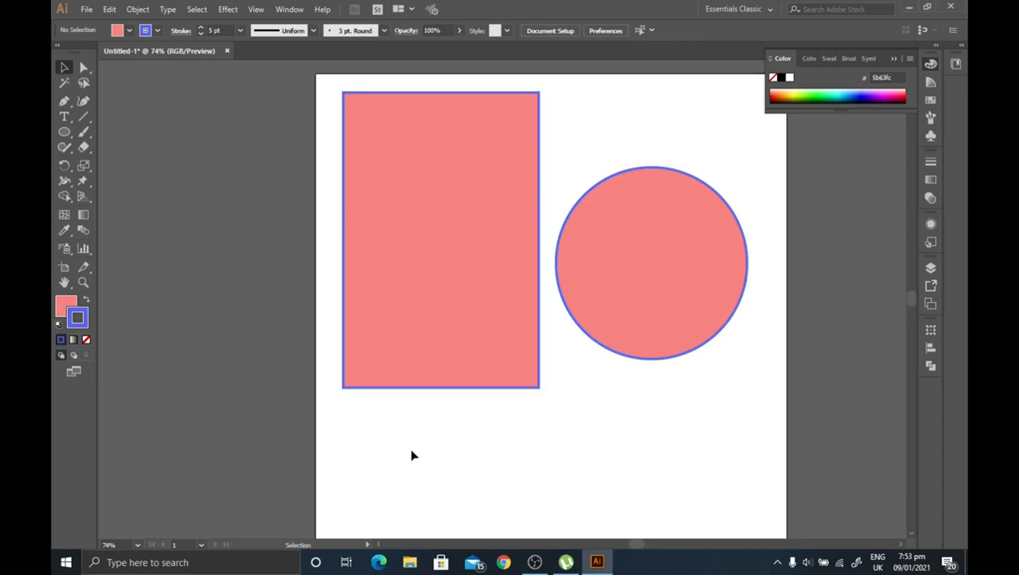
click(459, 188)
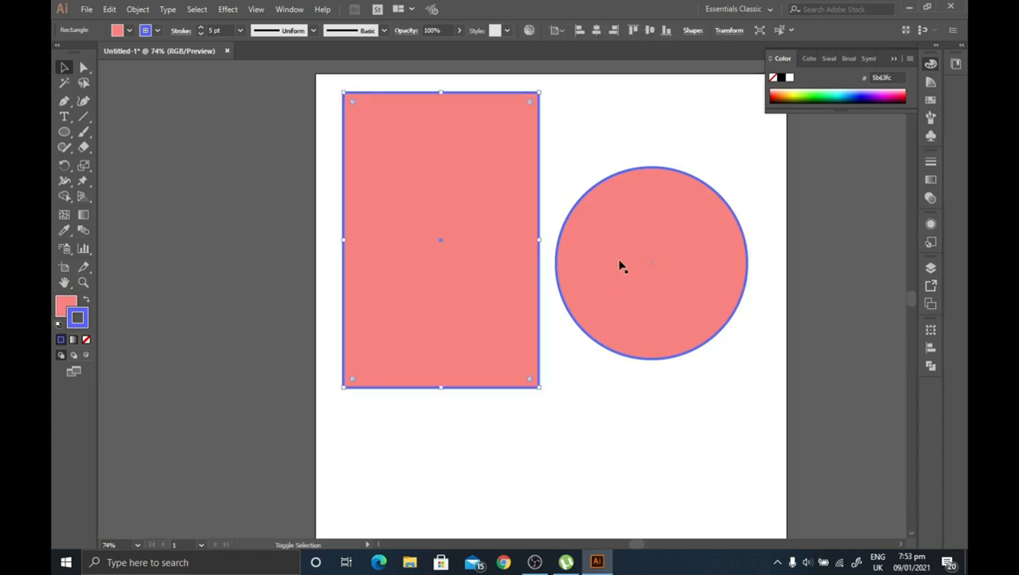
click(520, 426)
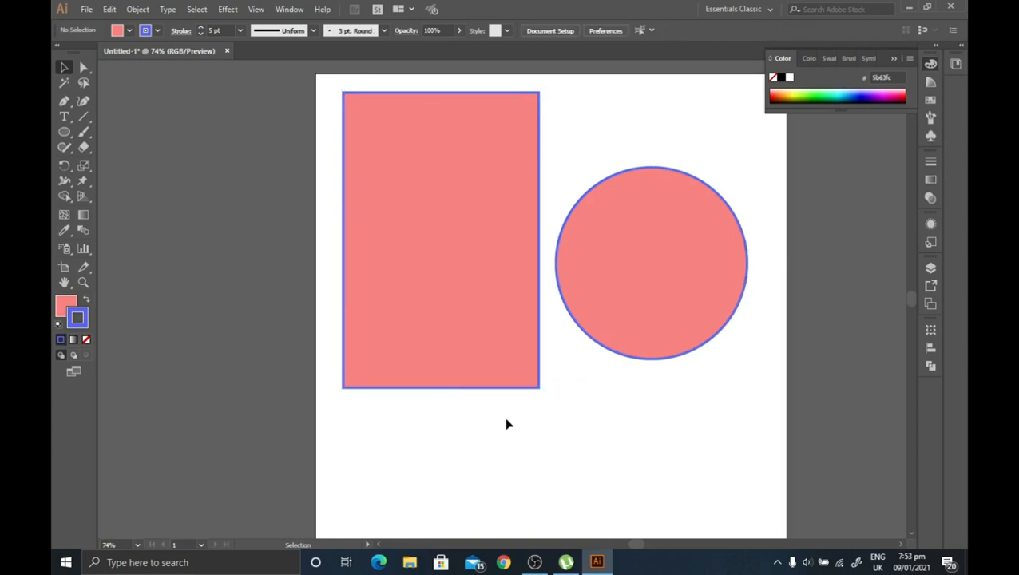
- Duplicate the circle, scale the copy down proportionally and place it above the large circle near the rectangle's upper-right corner
click(724, 269)
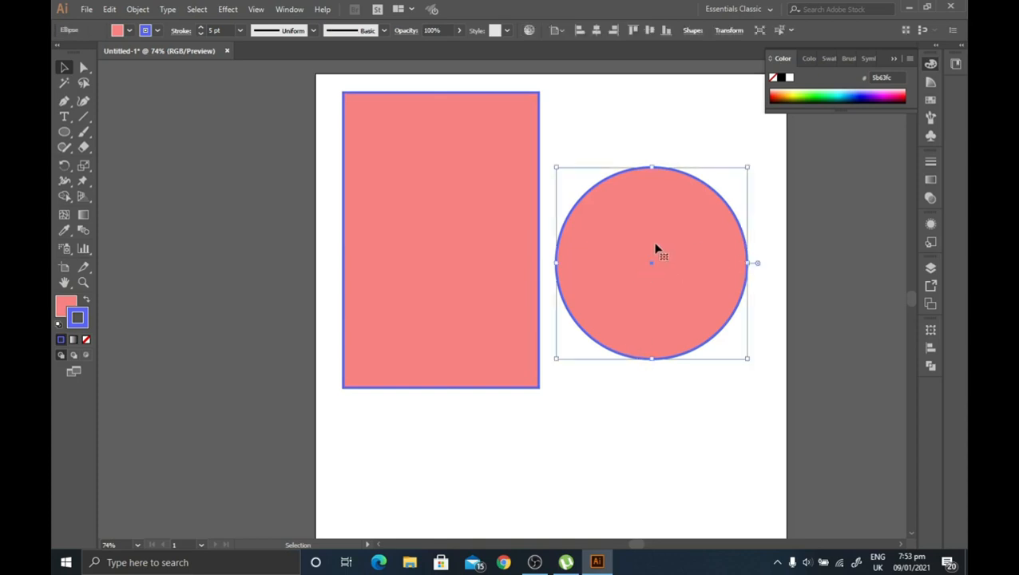
drag(653, 252, 672, 358)
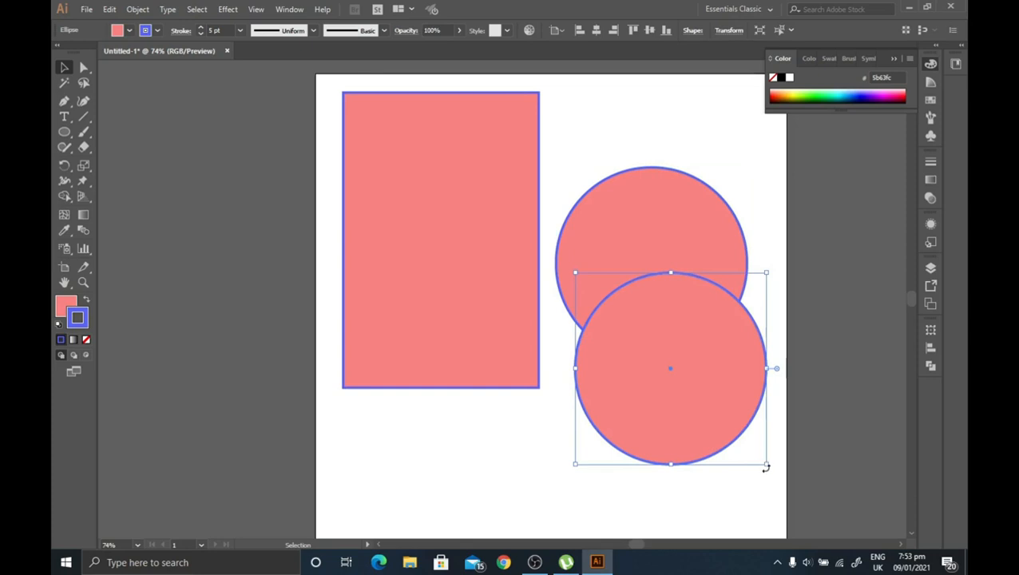
drag(766, 466, 659, 352)
drag(615, 299, 591, 114)
click(774, 170)
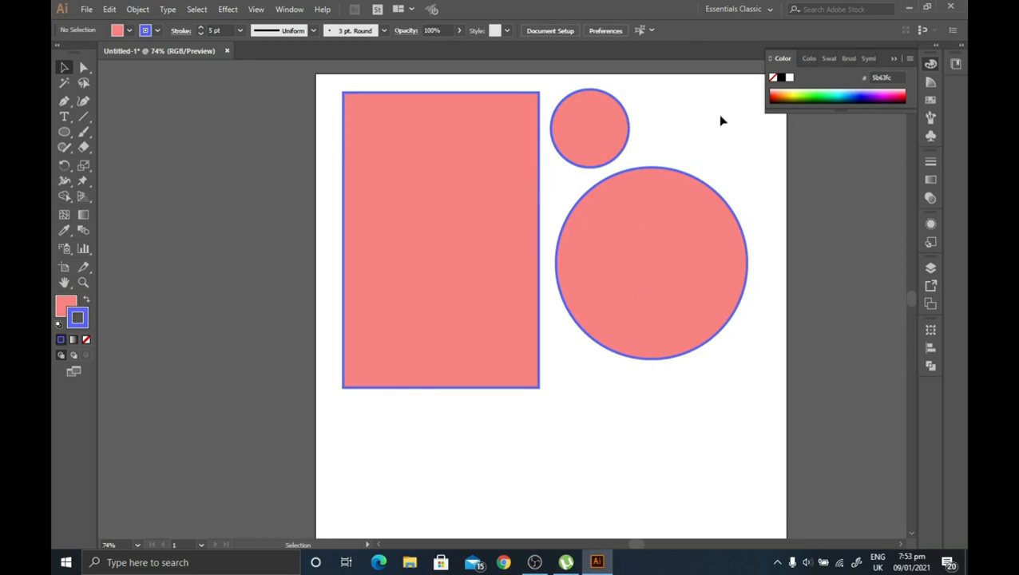
- Select the rectangle and both circles together and move them slightly down and to the right
drag(714, 102, 446, 207)
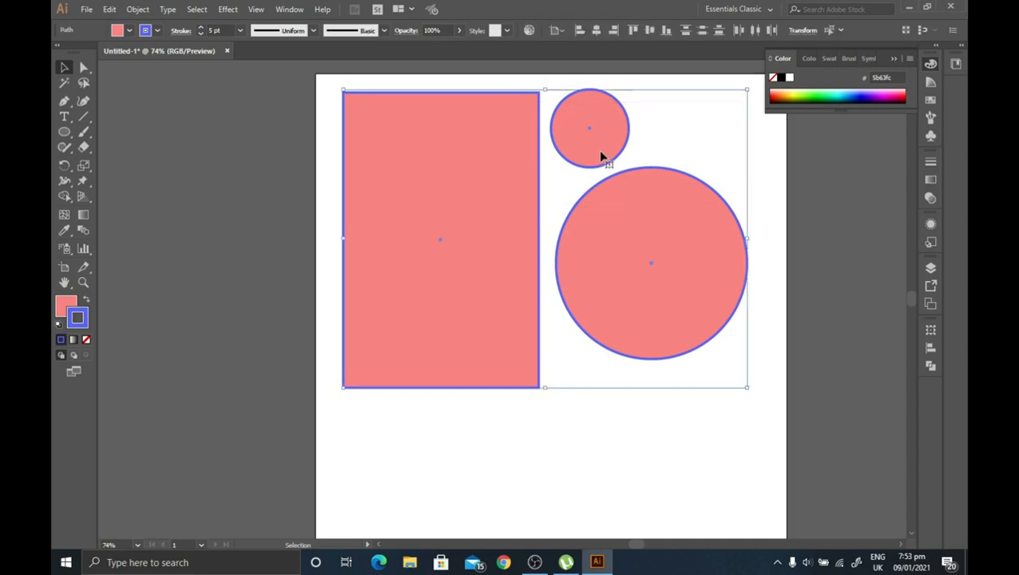
mouse_move(602, 157)
mouse_down()
mouse_move(617, 172)
mouse_move(576, 192)
mouse_move(614, 179)
mouse_move(614, 164)
mouse_up()
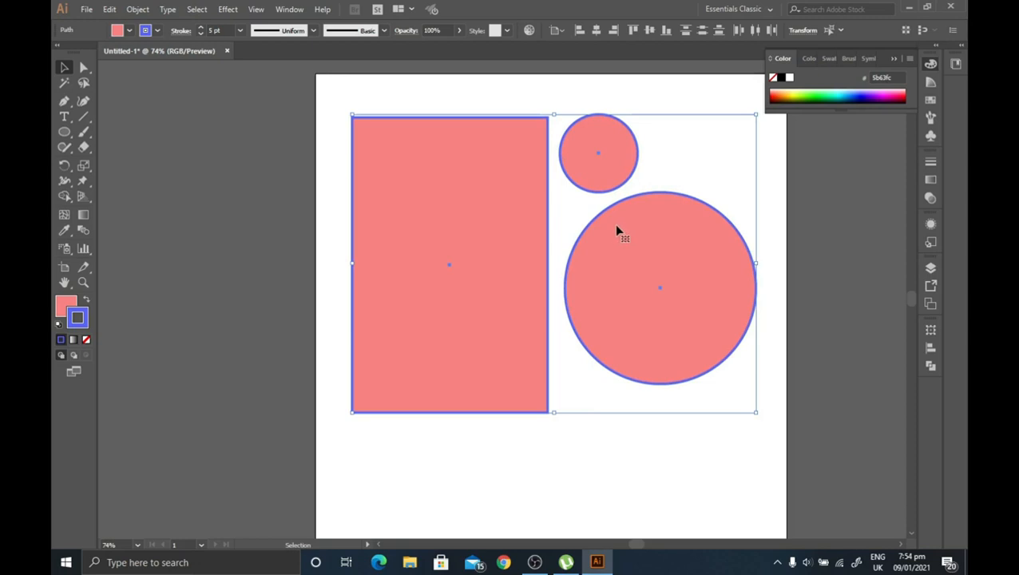
click(301, 224)
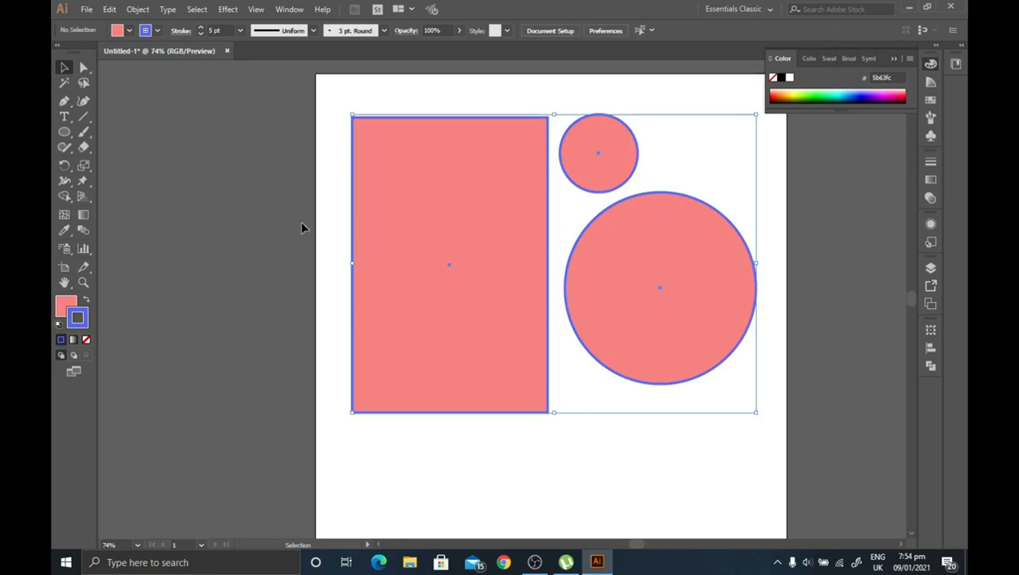
- Select only the large circle and the rectangle and move them together slightly down and left, leaving the small circle in place
click(683, 270)
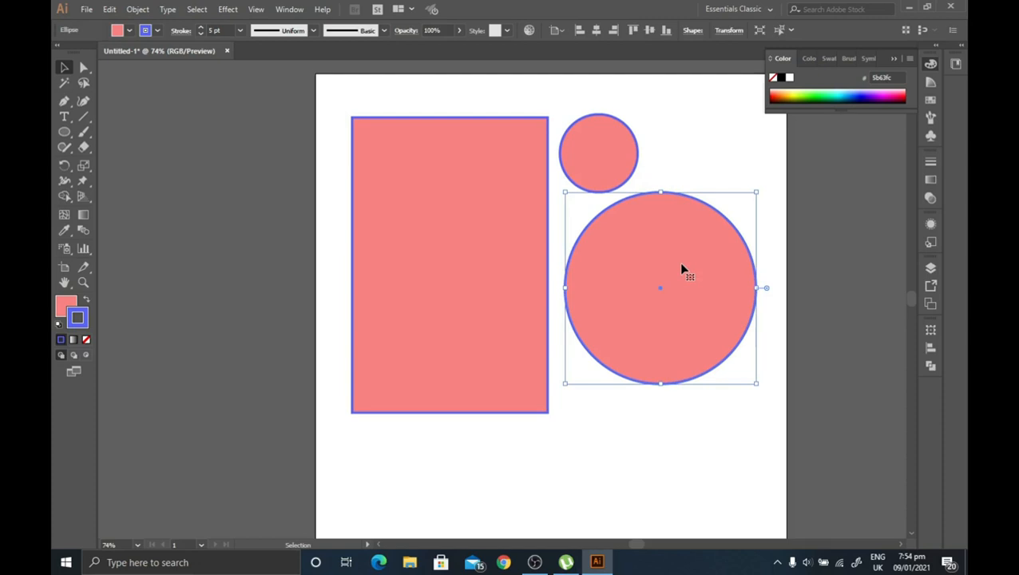
shift+click(503, 223)
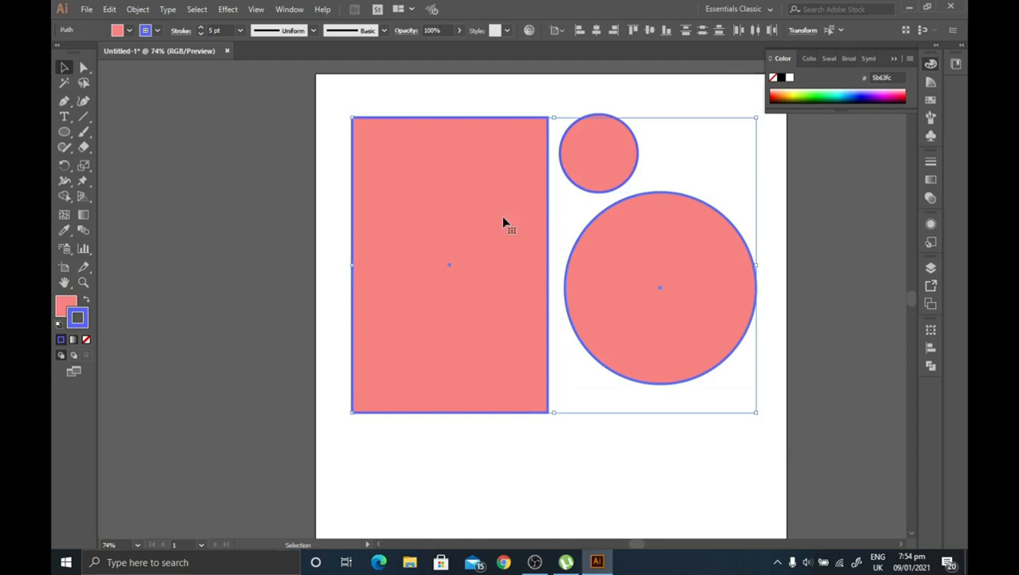
drag(503, 218, 469, 250)
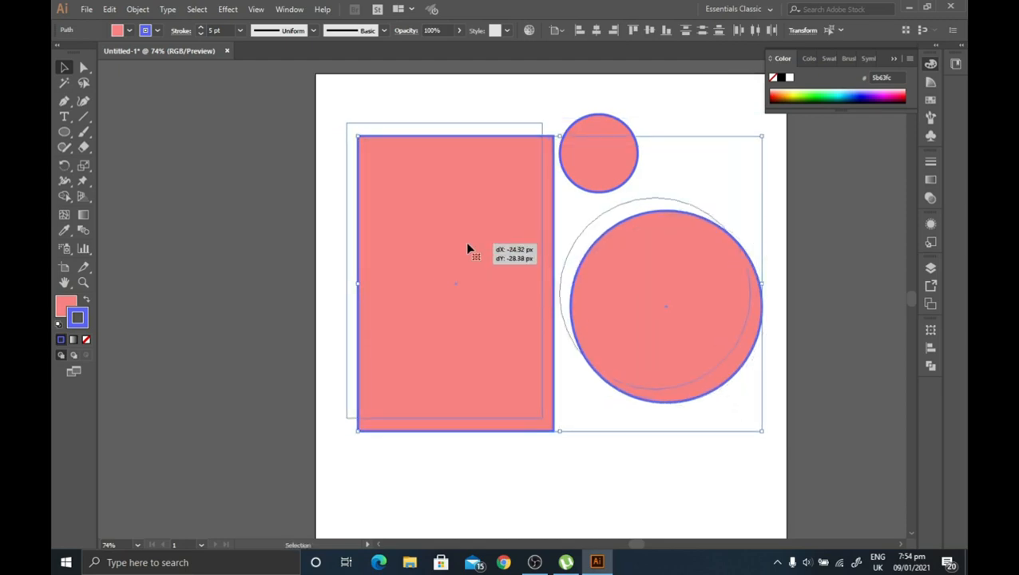
click(273, 243)
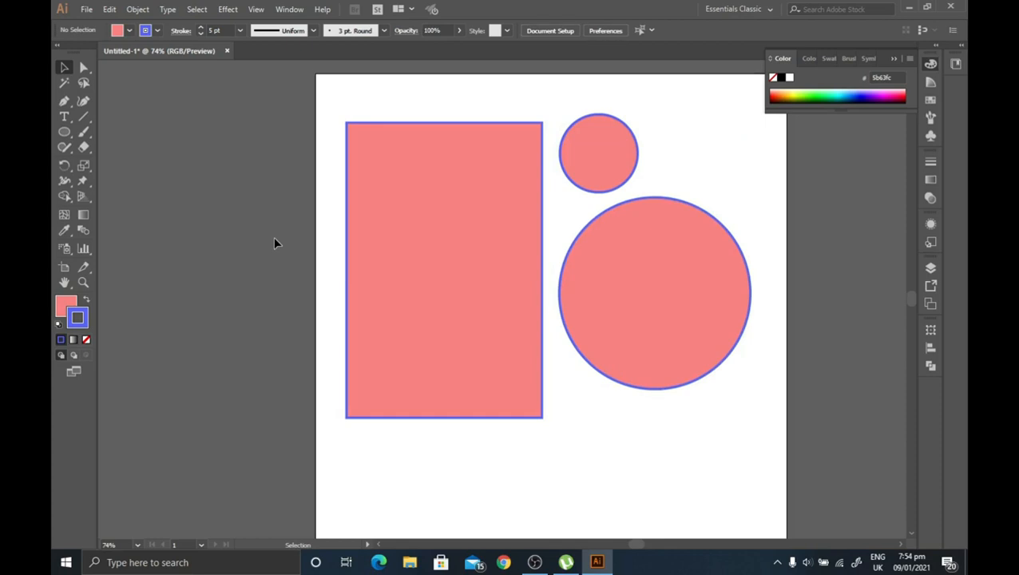
- Delete the small circle above the large one
click(588, 157)
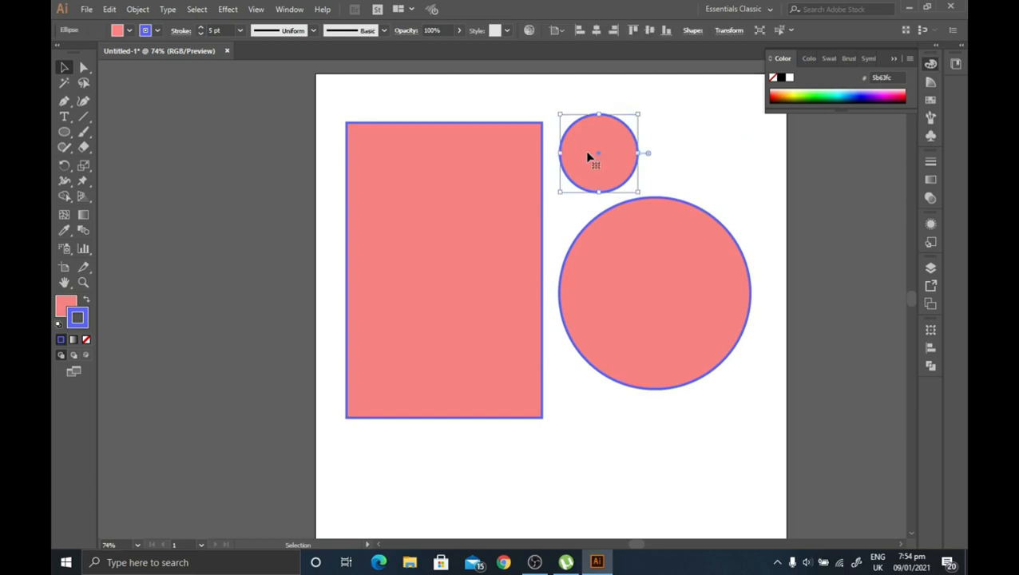
key(Delete)
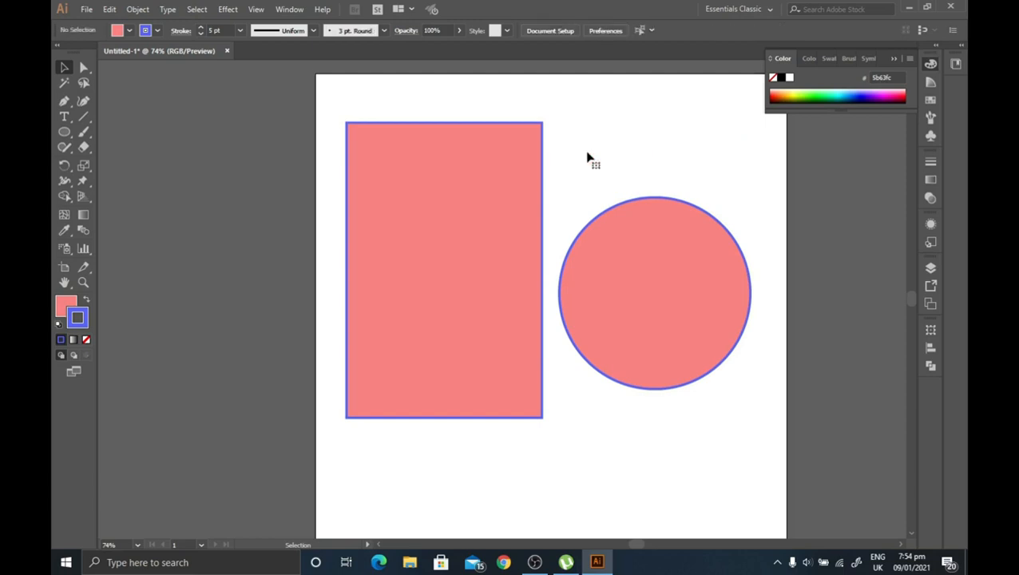
- Center the rectangle on the artboard both horizontally and vertically
click(478, 213)
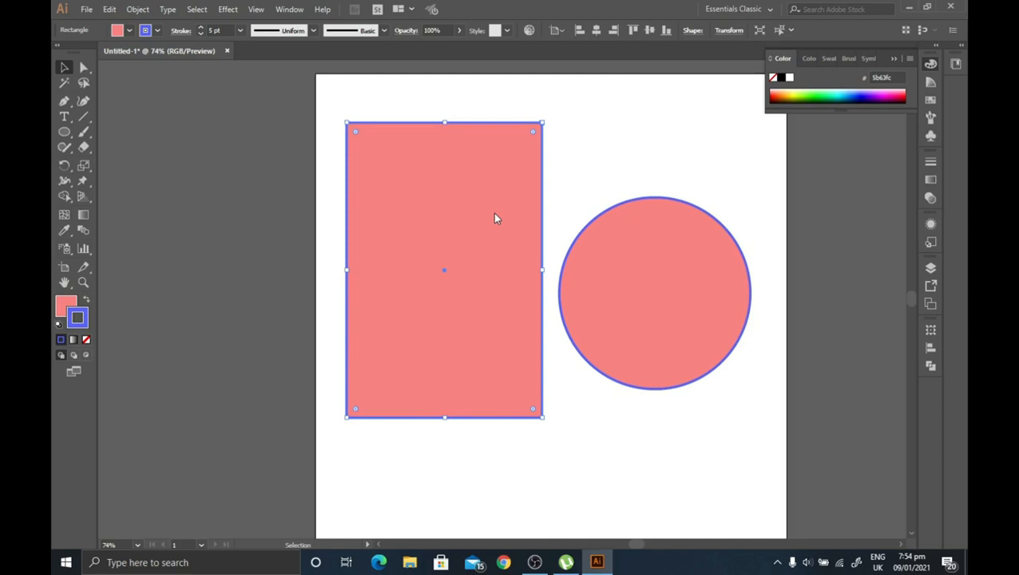
click(596, 35)
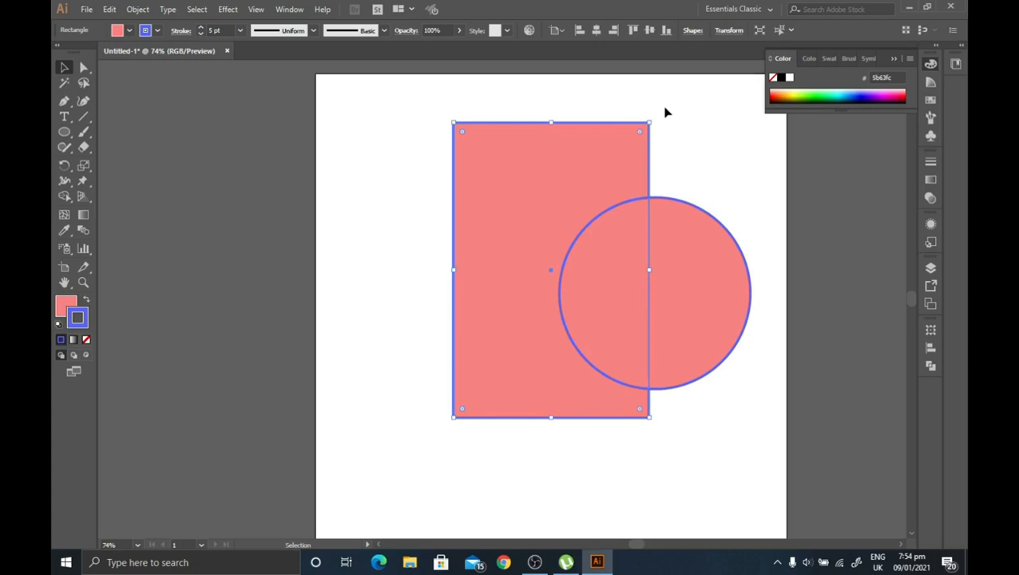
click(576, 103)
click(567, 182)
click(651, 31)
click(557, 133)
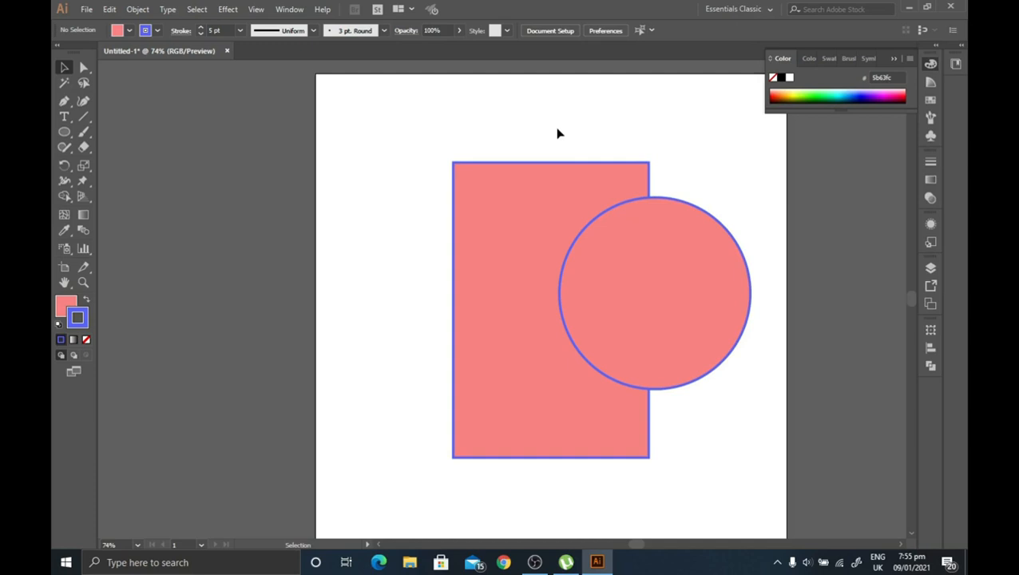
- Align the circle to the horizontal and vertical center of the artboard, over the rectangle
key(a)
key(ctrl+0)
key(v)
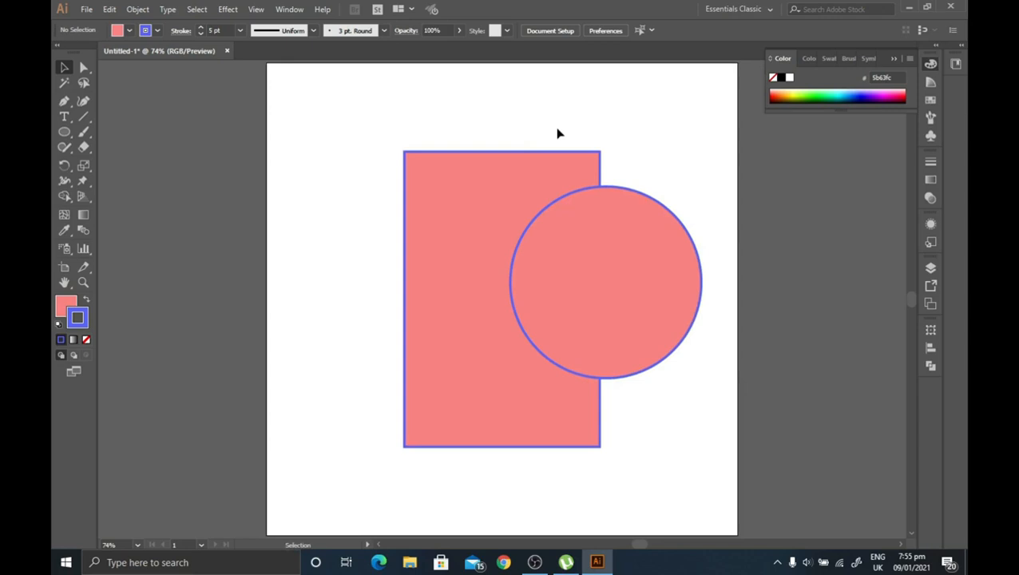
click(630, 244)
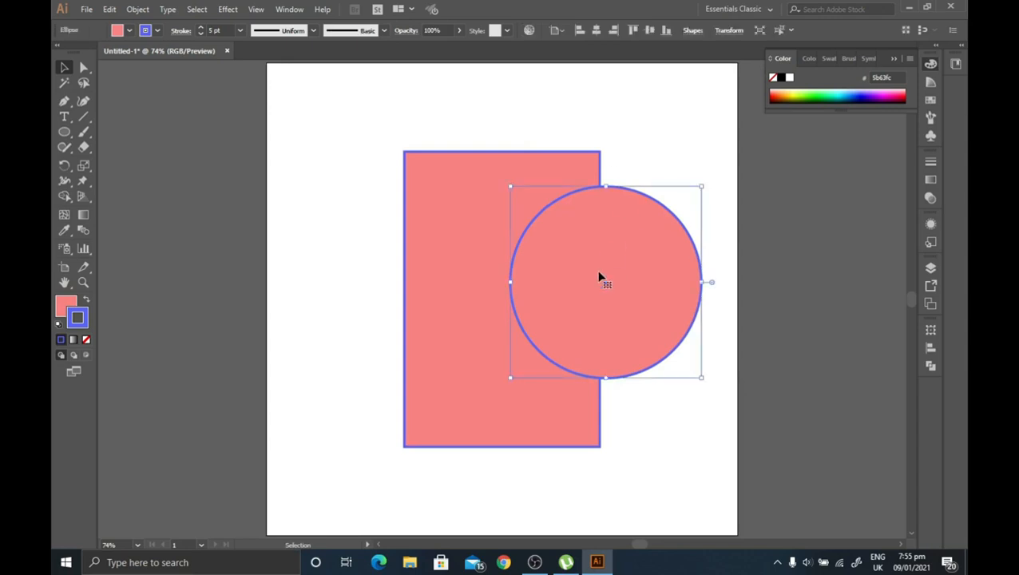
click(597, 30)
click(680, 146)
click(525, 250)
click(649, 31)
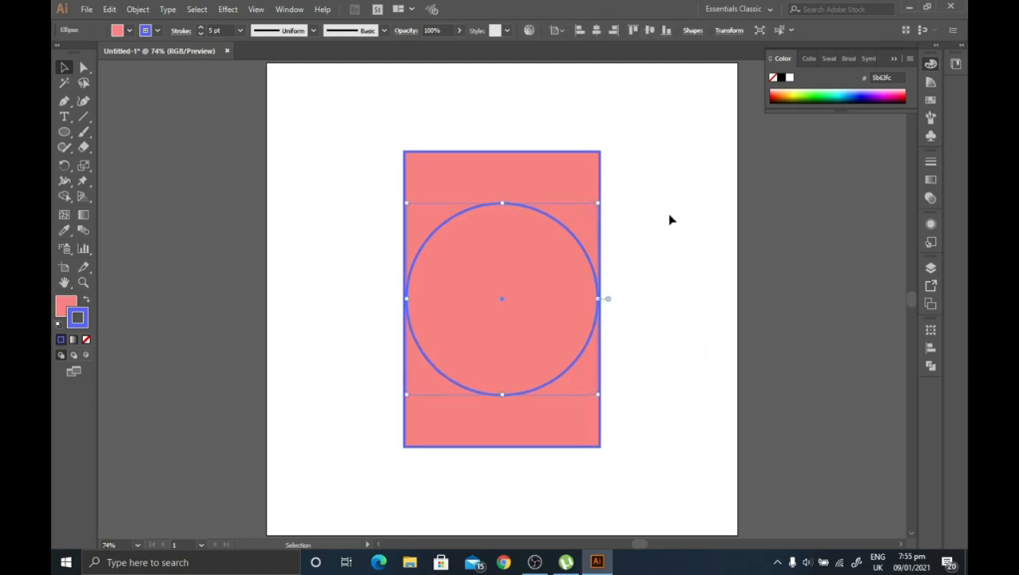
click(669, 218)
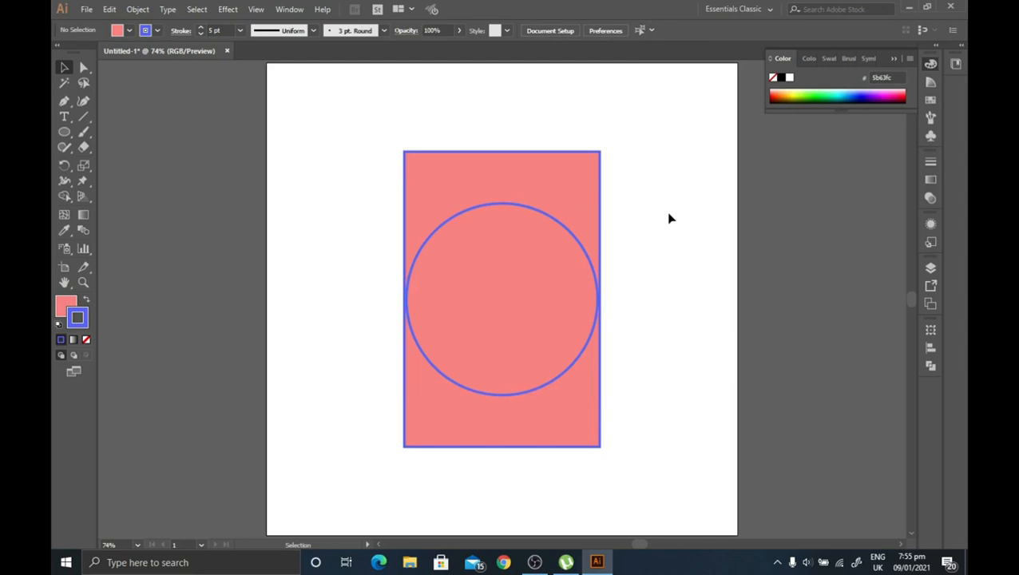
- Move the rectangle up and left toward the artboard's upper-left corner, leaving the circle in place
click(499, 183)
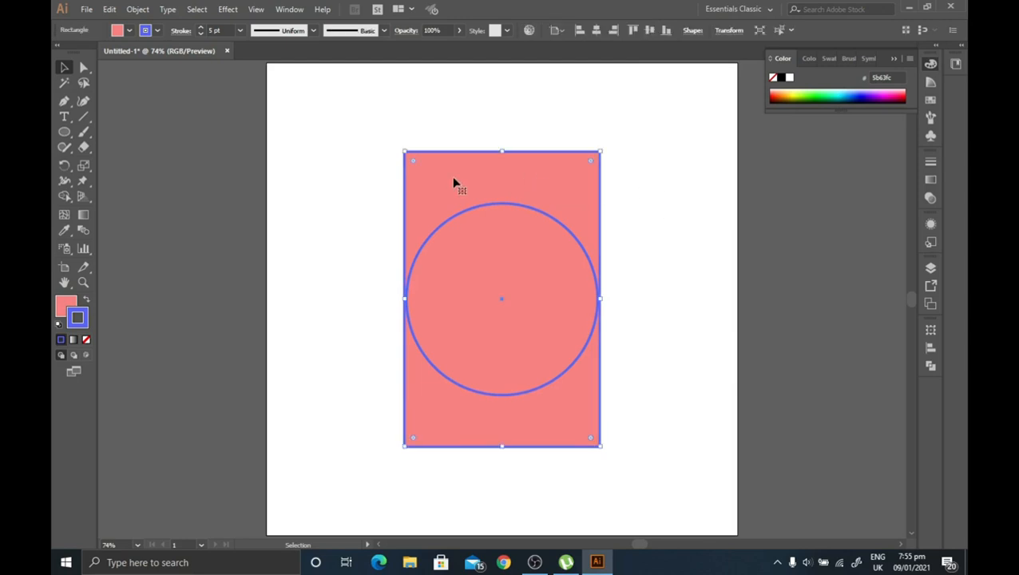
drag(496, 183, 382, 120)
click(560, 291)
click(661, 237)
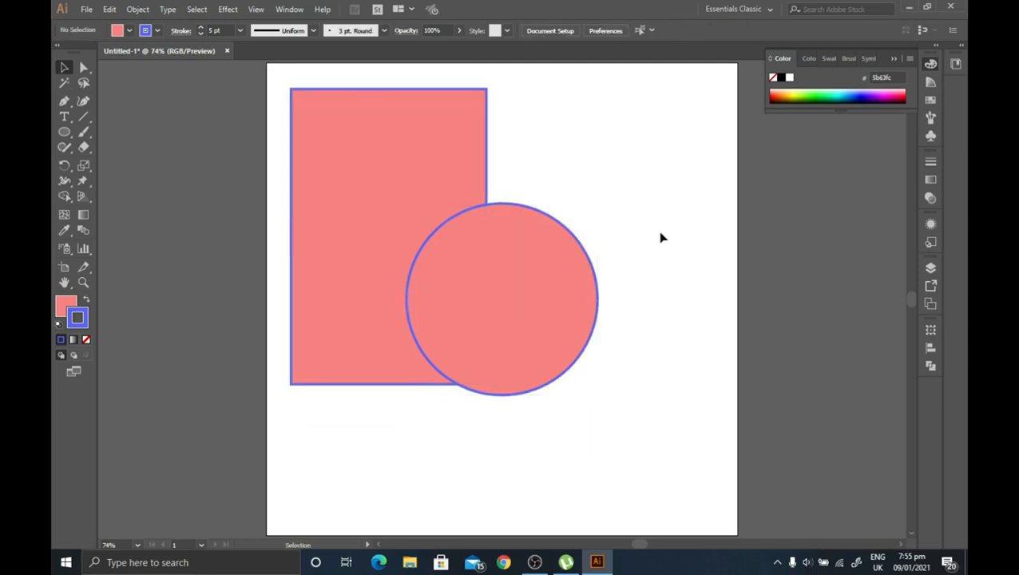
- Select the rectangle and circle, make the rectangle the key object, and center the circle on it horizontally and vertically
click(387, 159)
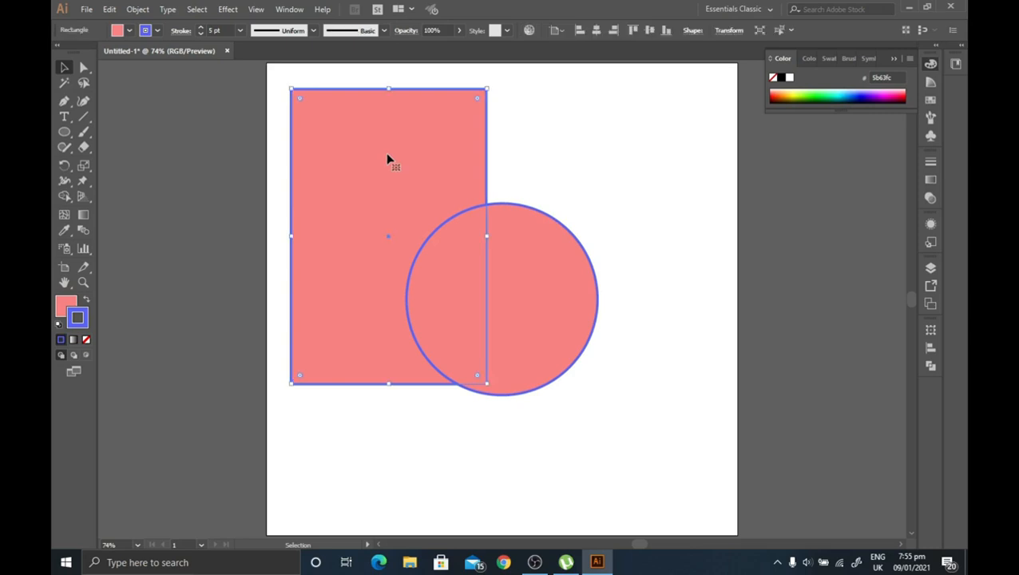
shift+click(567, 296)
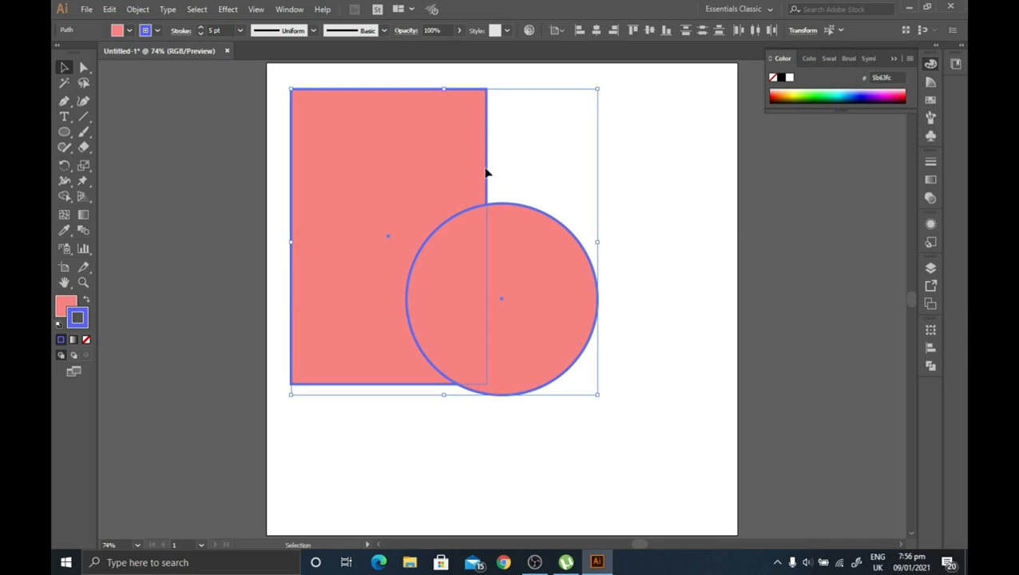
click(388, 147)
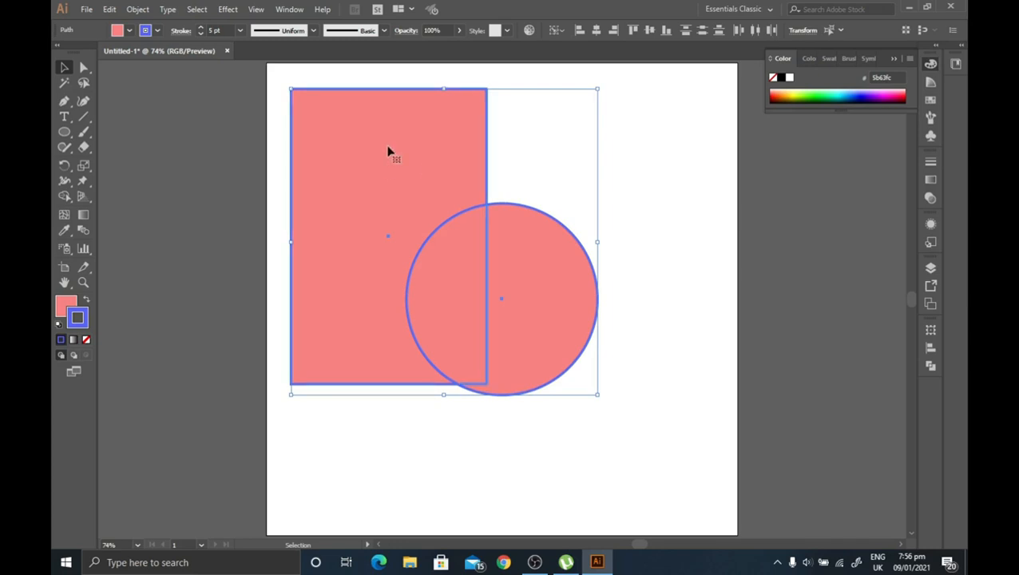
click(598, 30)
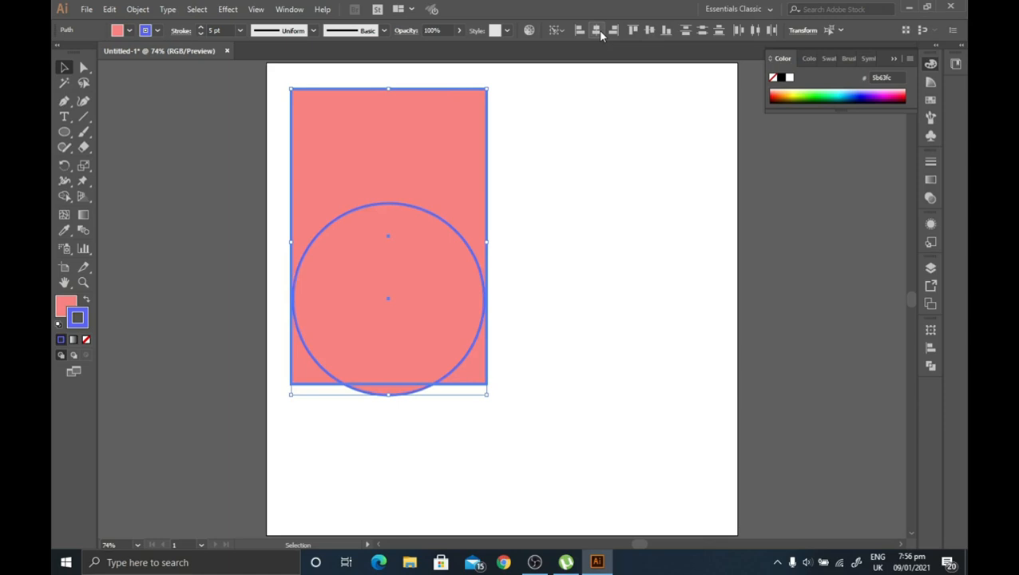
click(652, 30)
click(609, 179)
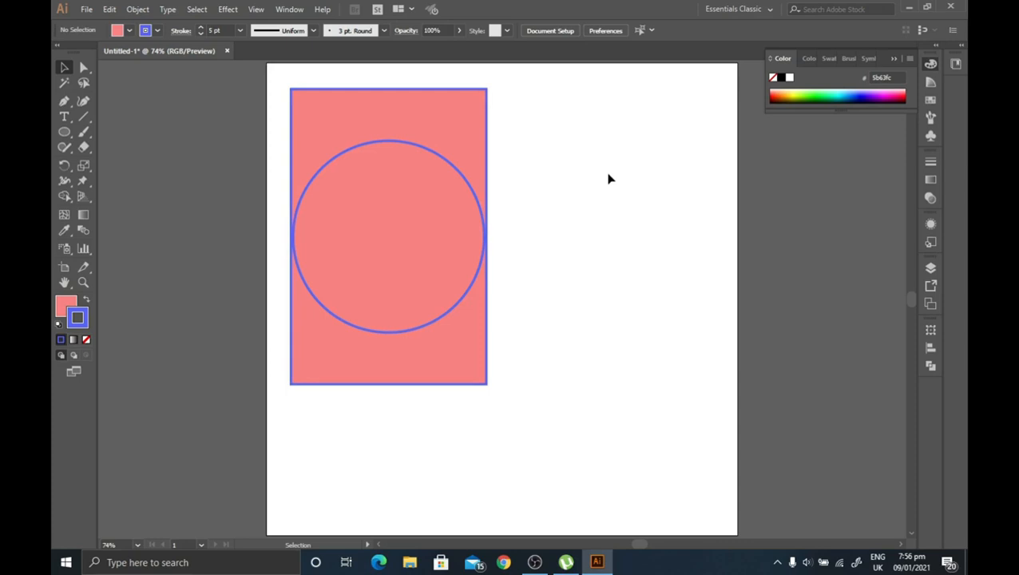
- Move the rectangle and circle together right and slightly down to the horizontal middle of the artboard
drag(547, 169, 456, 255)
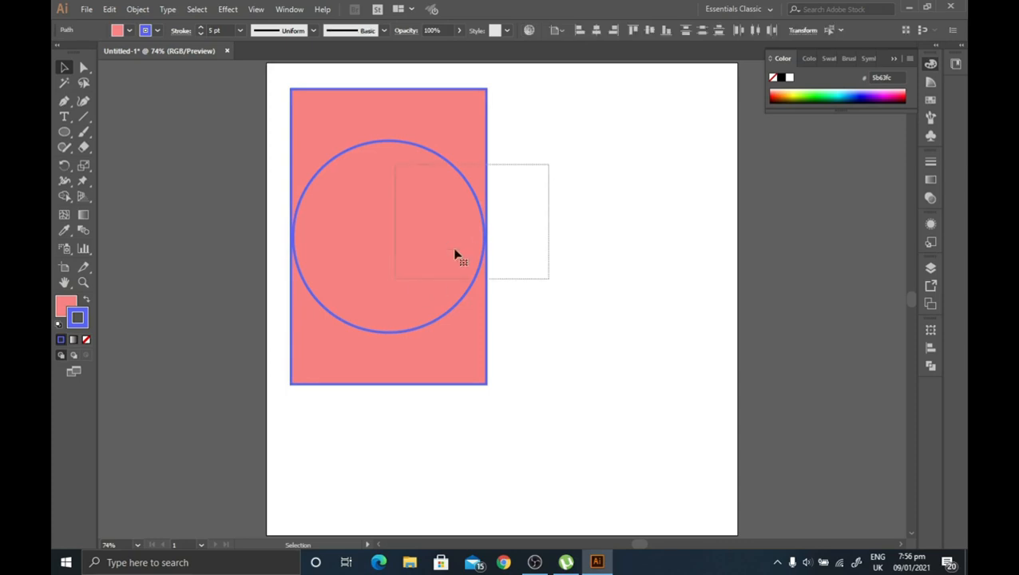
drag(379, 209, 493, 239)
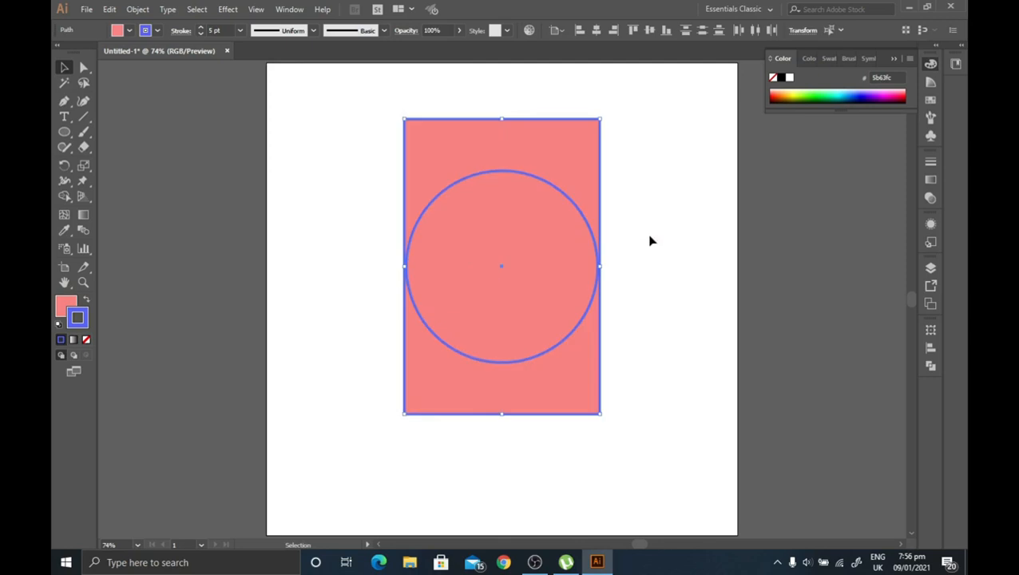
click(658, 230)
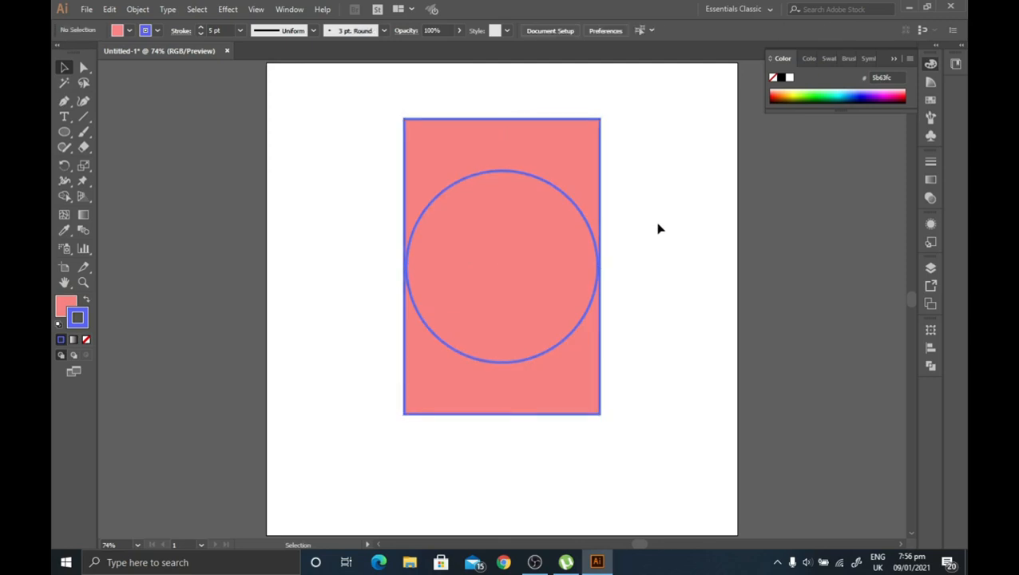
- Delete the rectangle and the circle from the artboard
click(538, 159)
key(Delete)
click(525, 241)
key(Delete)
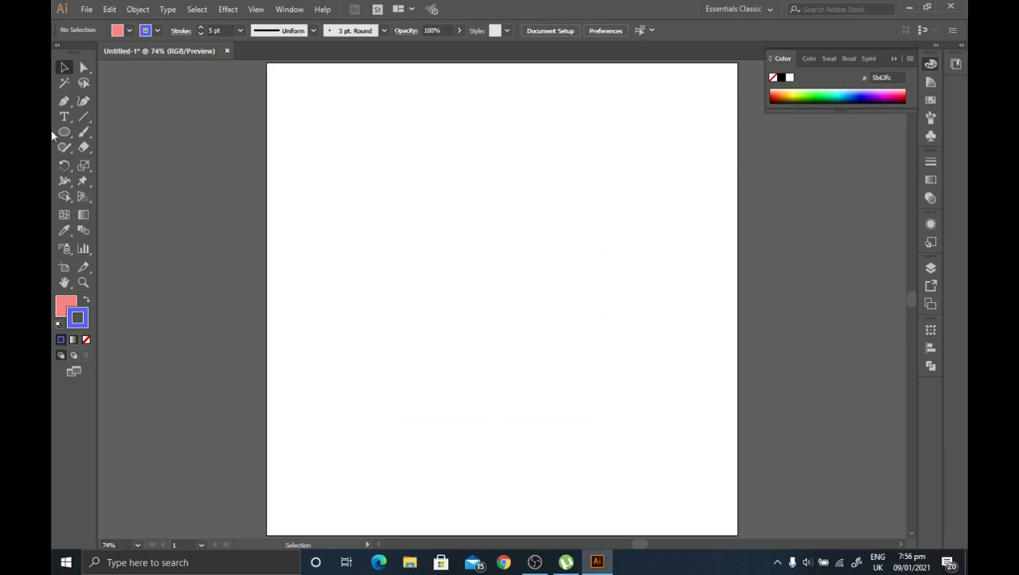
- Draw a circle in the upper-left part of the artboard and place a duplicate beside it on the right
drag(65, 133, 100, 162)
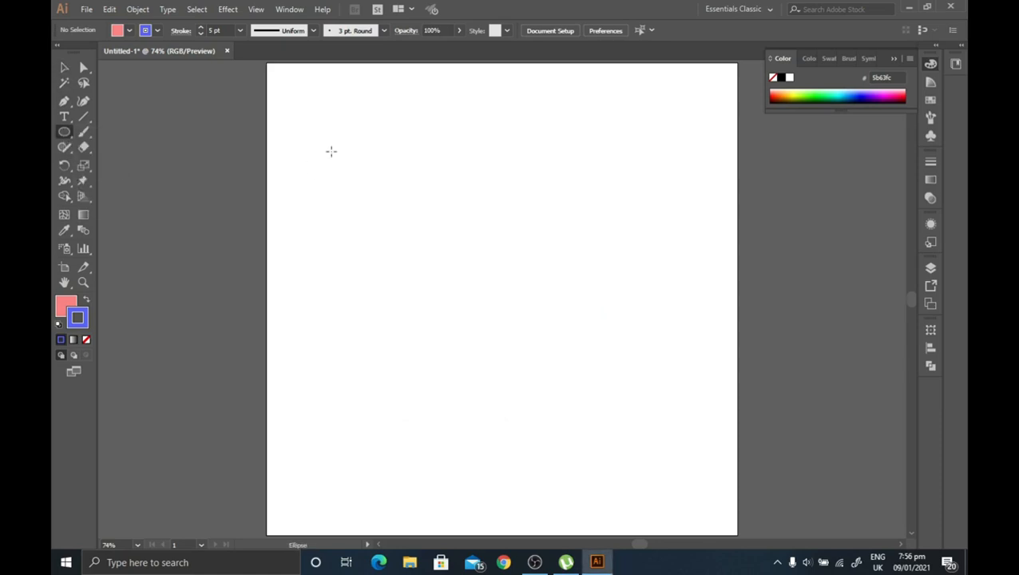
drag(331, 151, 463, 283)
click(62, 67)
drag(434, 230, 592, 226)
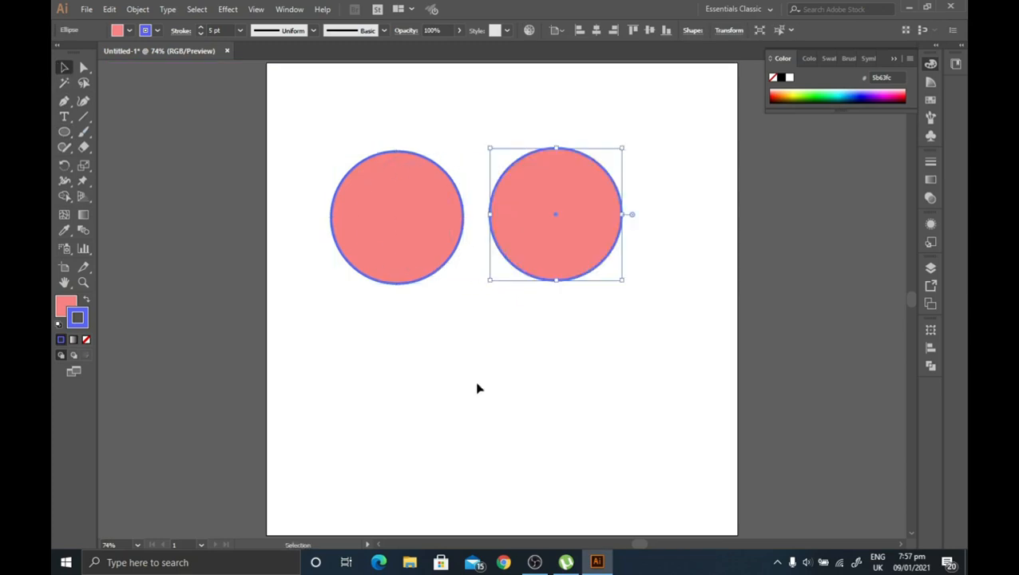
click(474, 376)
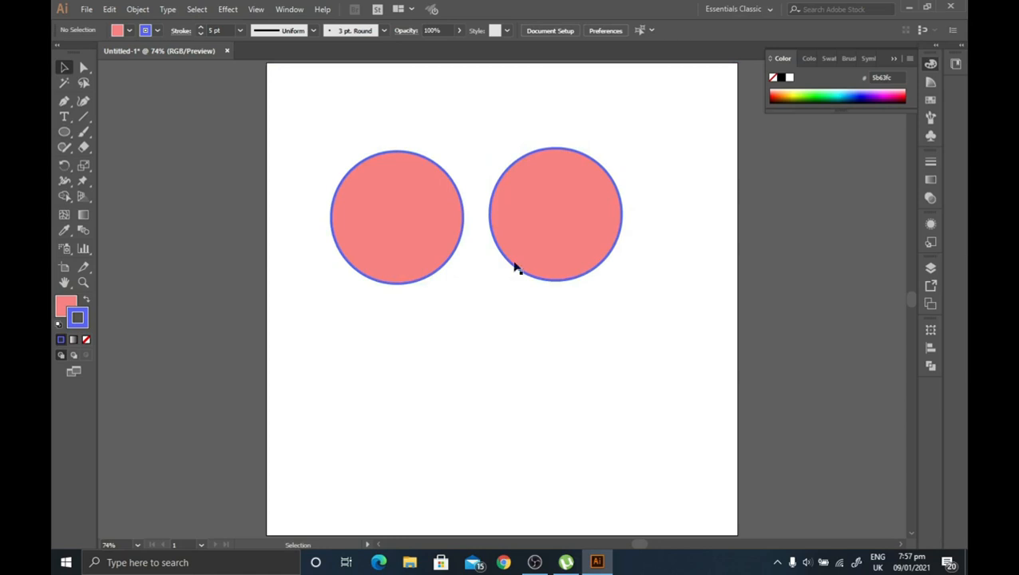
- Move the right circle so it partly overlaps the left one, and shift both toward the artboard's middle
click(550, 220)
drag(549, 220, 479, 221)
drag(334, 128, 510, 228)
click(655, 214)
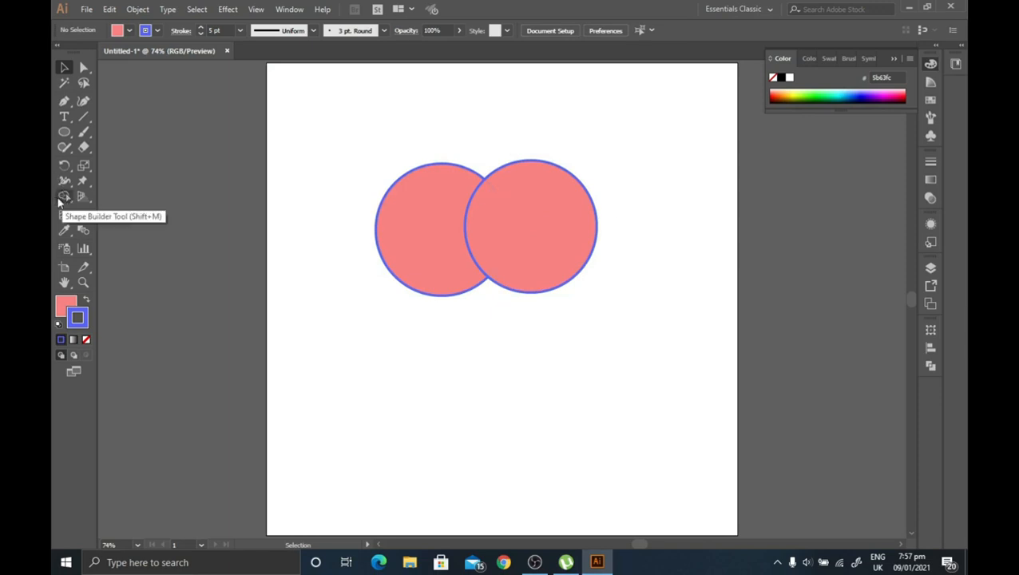
- Select both circles and split off their overlapping area as a separate shape with the Shape Builder tool
drag(379, 134, 626, 333)
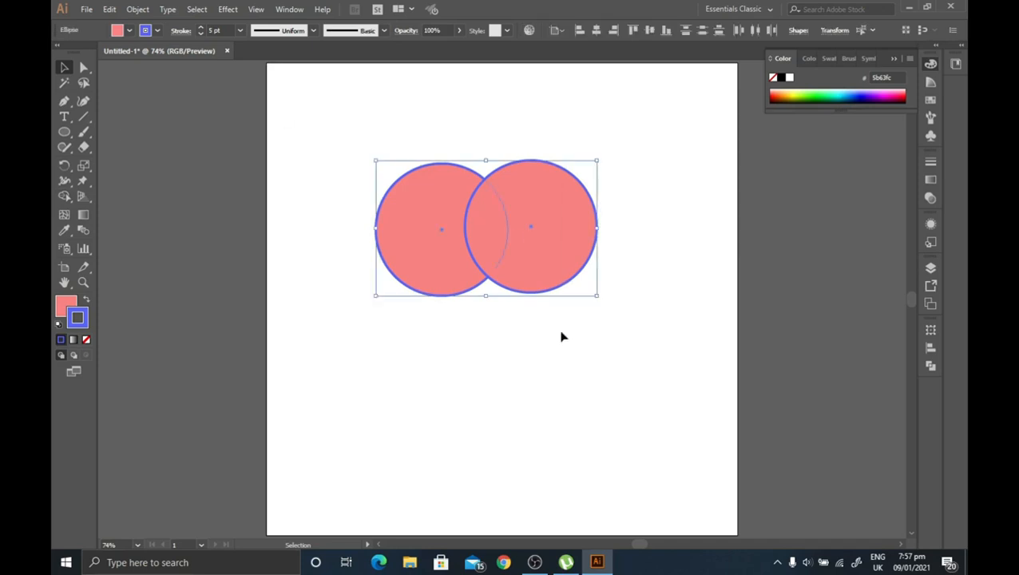
click(65, 198)
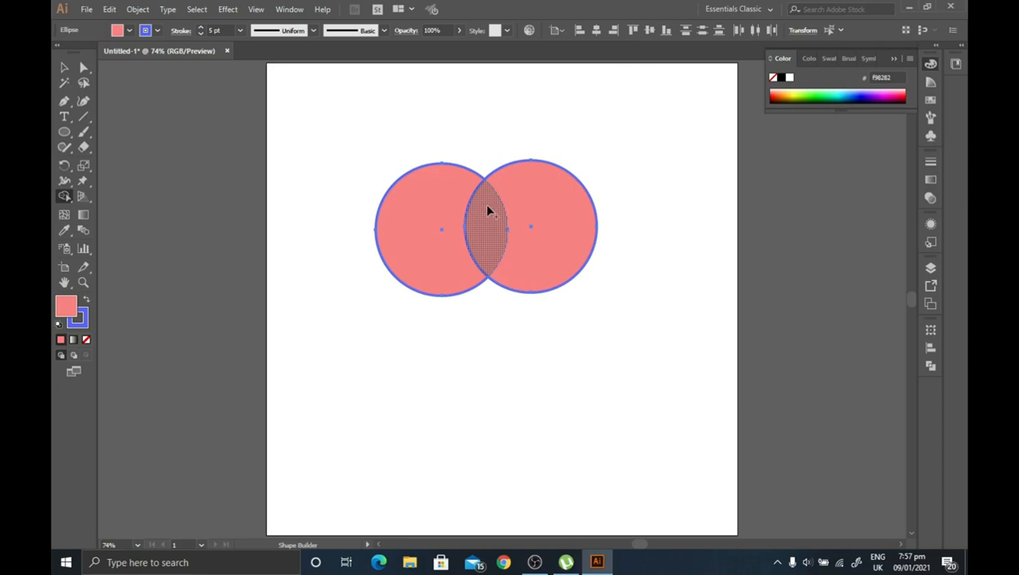
drag(485, 204, 543, 224)
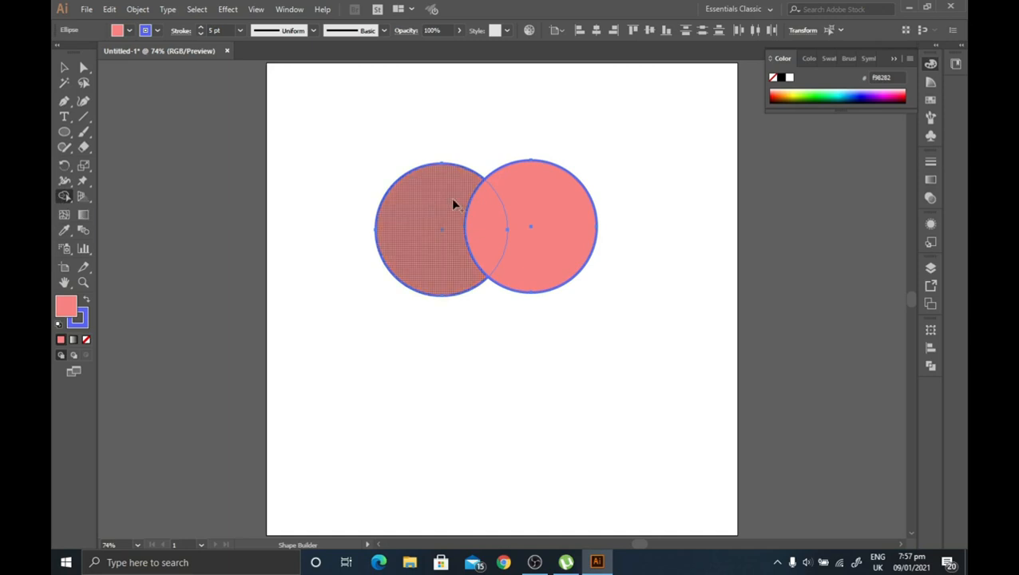
- Move the lens-shaped overlap out to the right of the two circles and undo the move
click(65, 69)
click(437, 149)
click(479, 229)
drag(479, 229, 646, 209)
click(655, 309)
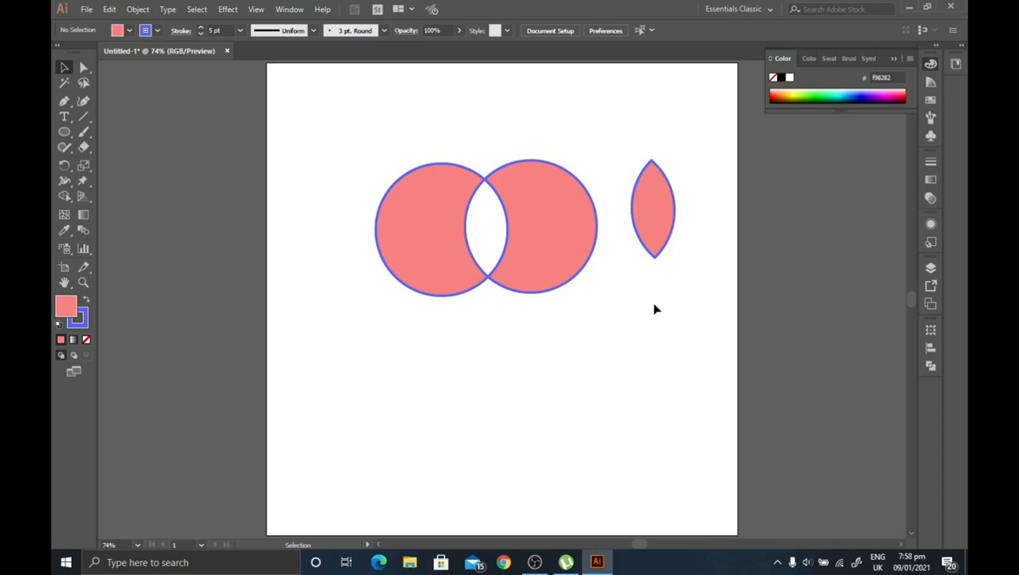
key(a)
key(ctrl+z)
key(v)
click(653, 310)
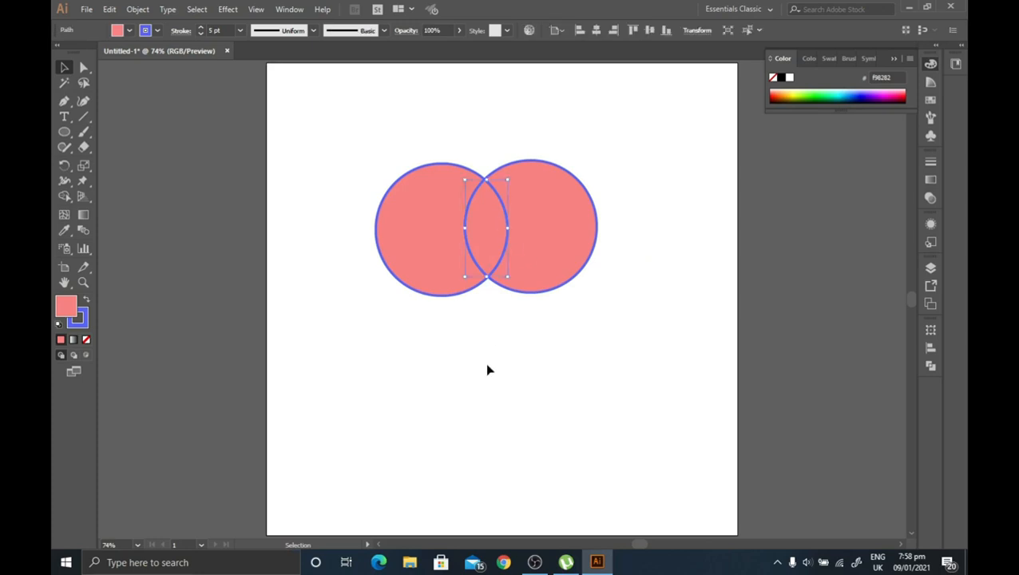
- Delete the lens-shaped overlap and both remaining circle pieces
key(Delete)
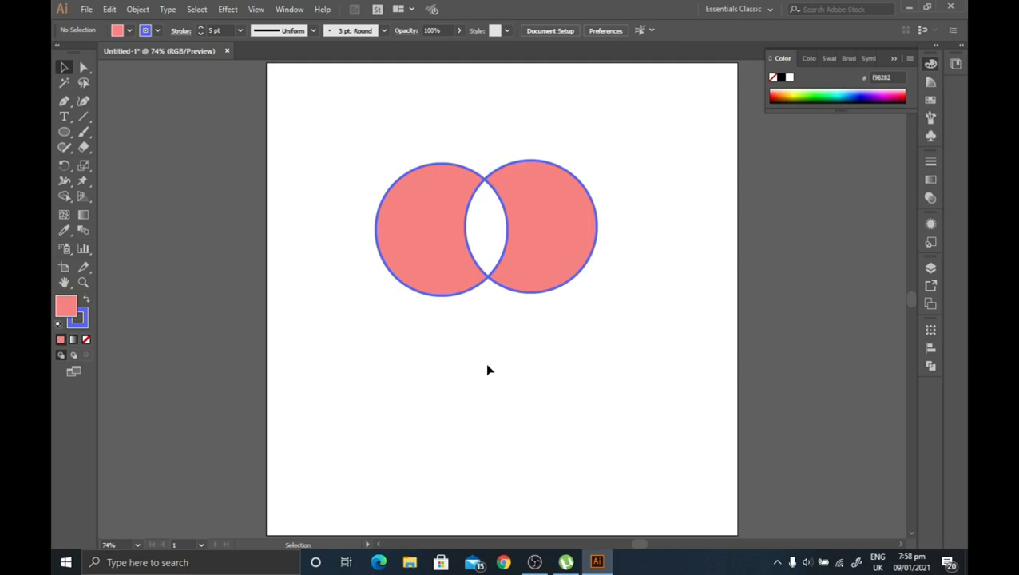
drag(405, 136, 603, 319)
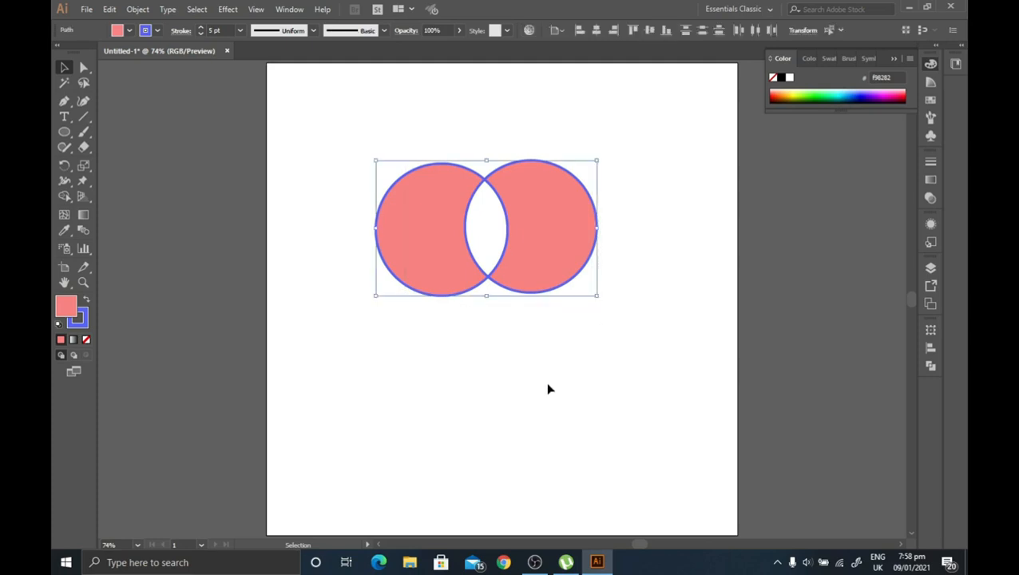
key(Delete)
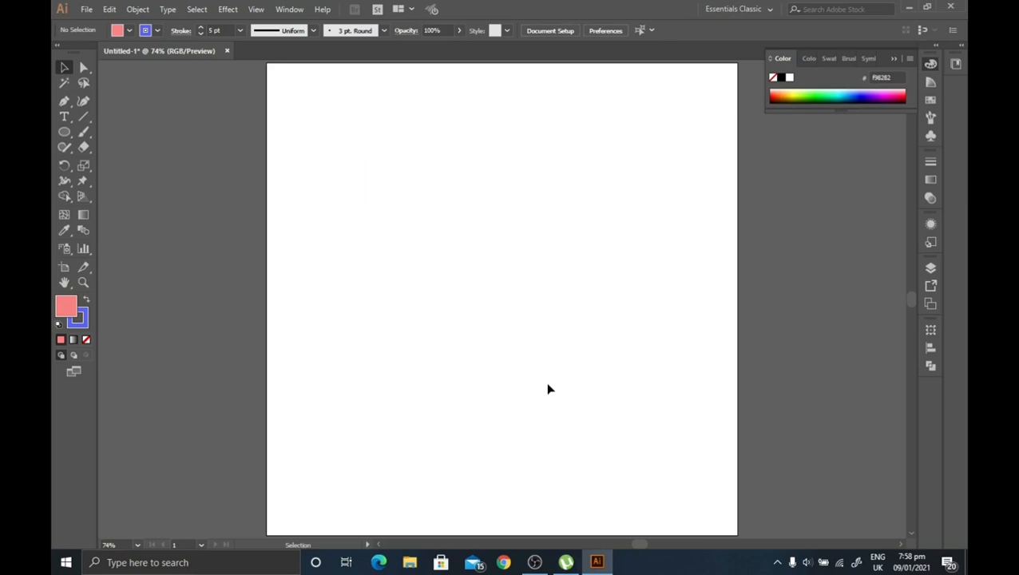
- Draw a new circle in the artboard's upper-left area and place a duplicate directly touching its right side
click(64, 132)
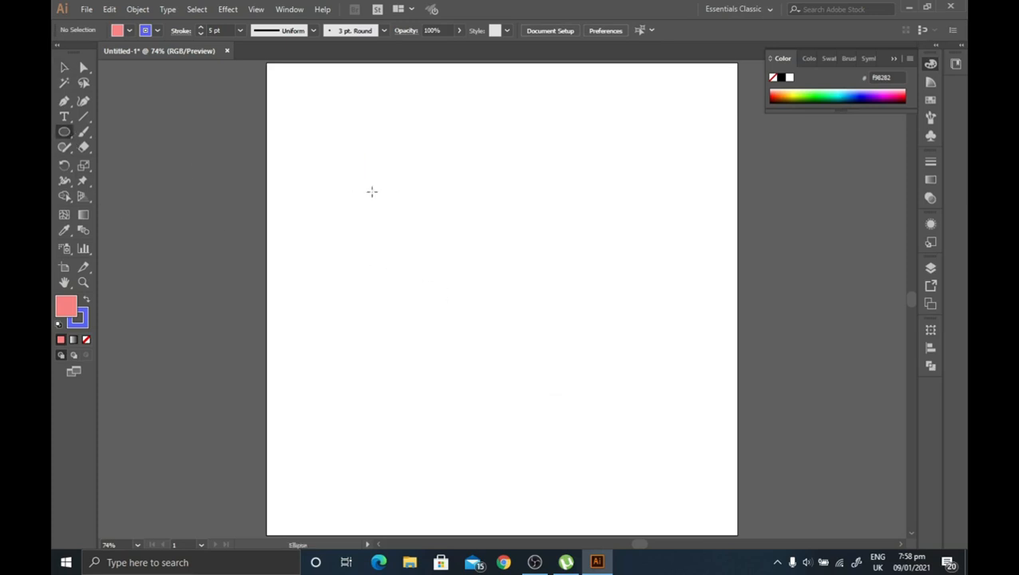
mouse_move(331, 144)
mouse_down()
mouse_move(443, 284)
mouse_move(490, 303)
mouse_up()
click(63, 68)
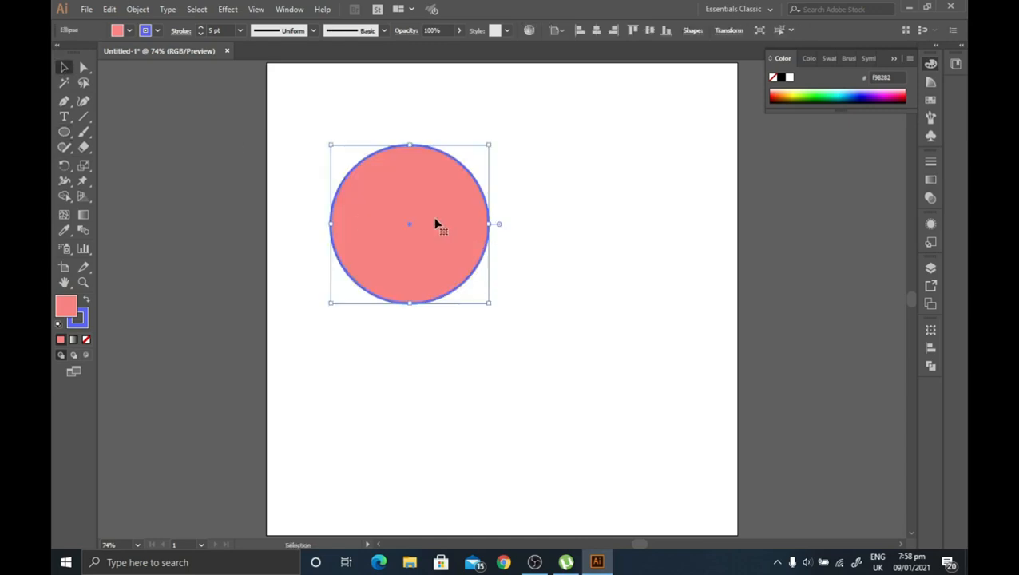
drag(435, 223, 594, 210)
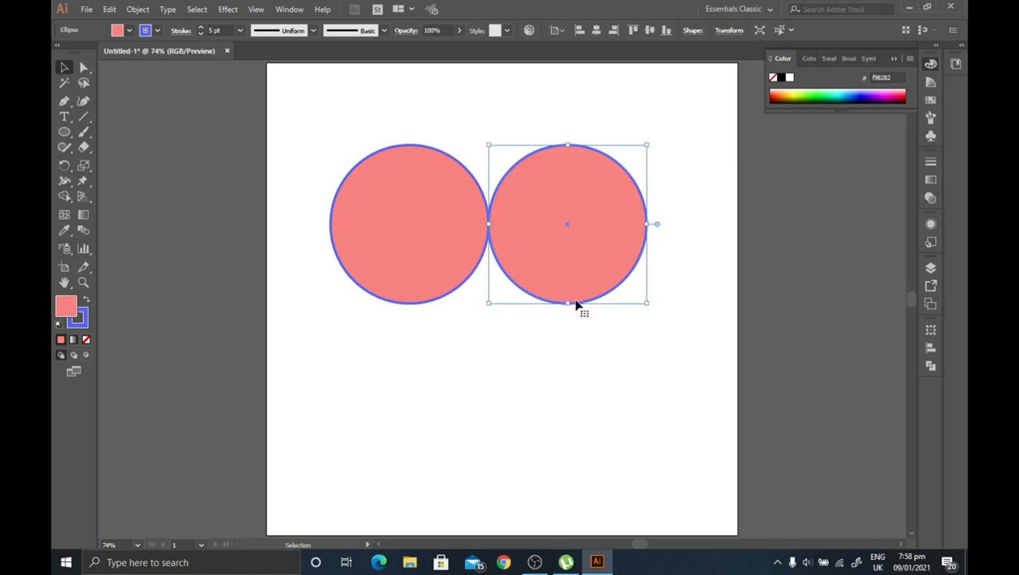
- Scale the left circle down proportionally toward its lower-right corner
click(363, 236)
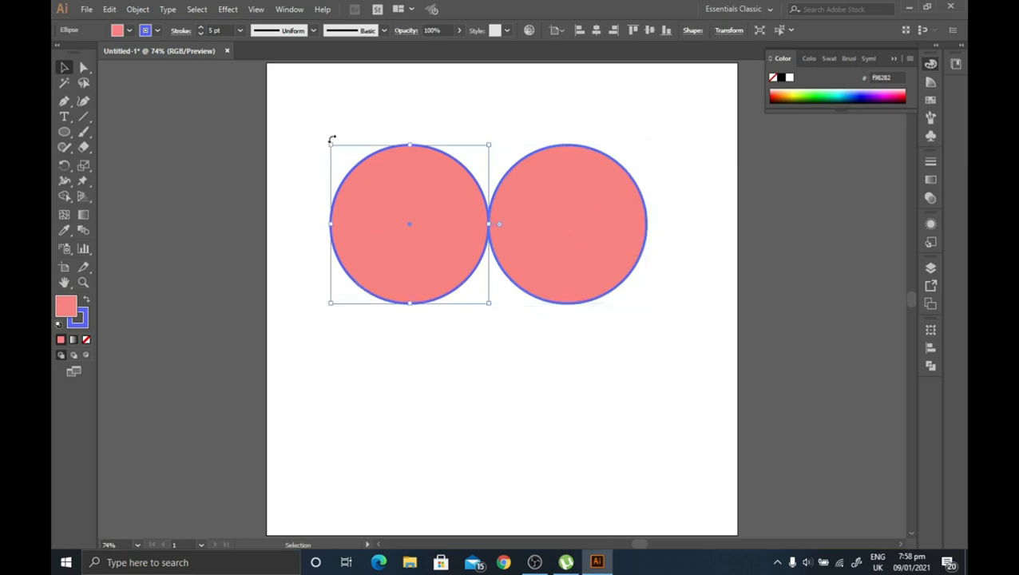
drag(328, 146, 394, 208)
click(719, 298)
- Duplicate the large circle, scale the copy down proportionally, and arrange the three circles to overlap in a cloud-like row
drag(558, 215, 596, 252)
drag(691, 342, 667, 305)
drag(559, 244, 595, 238)
click(723, 207)
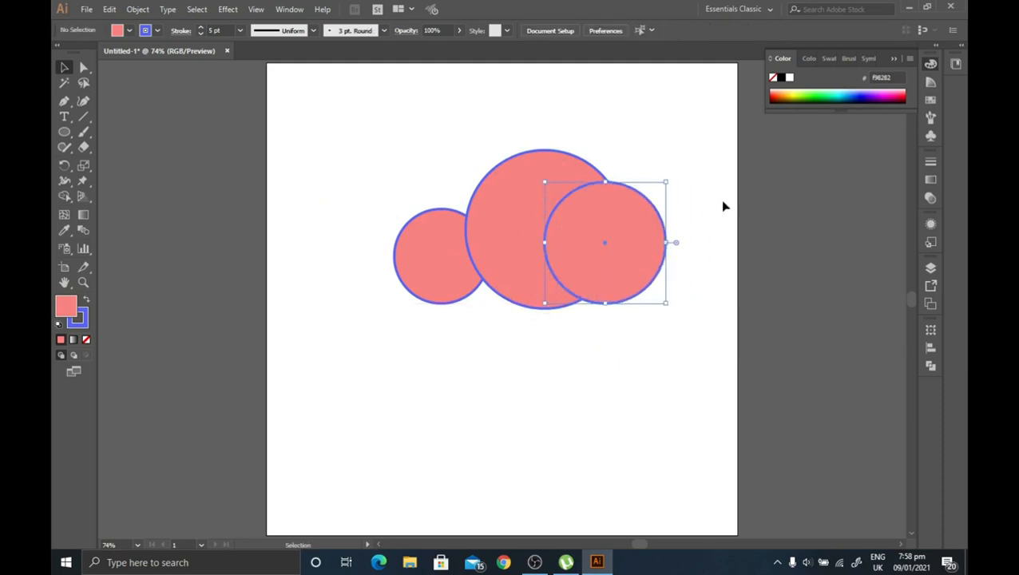
- Duplicate the rightmost circle, scale the copy down proportionally, and place it overlapping the right end of the cloud-like row
click(604, 246)
drag(602, 243, 648, 291)
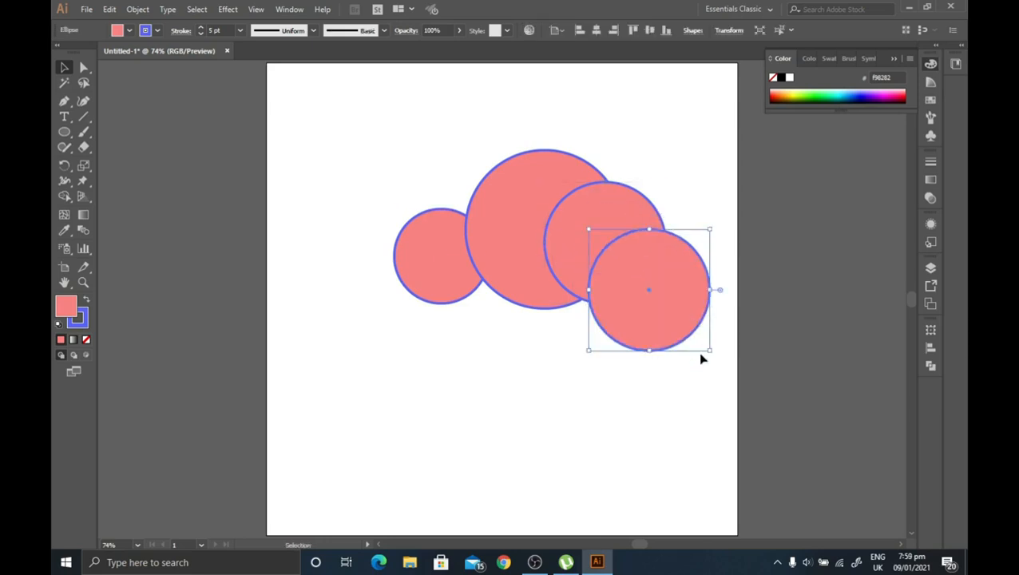
drag(711, 351, 696, 316)
drag(650, 282, 669, 303)
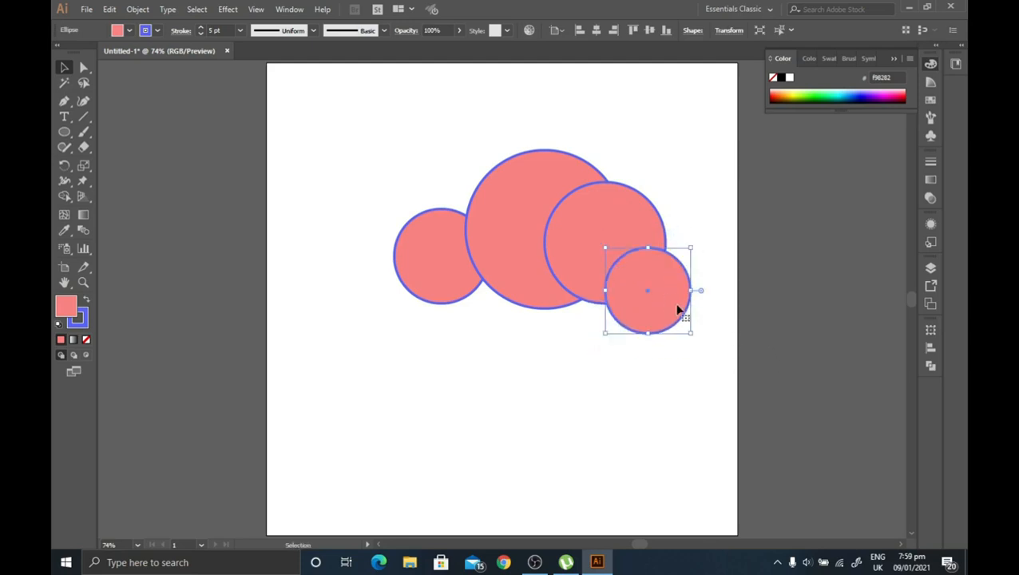
click(765, 254)
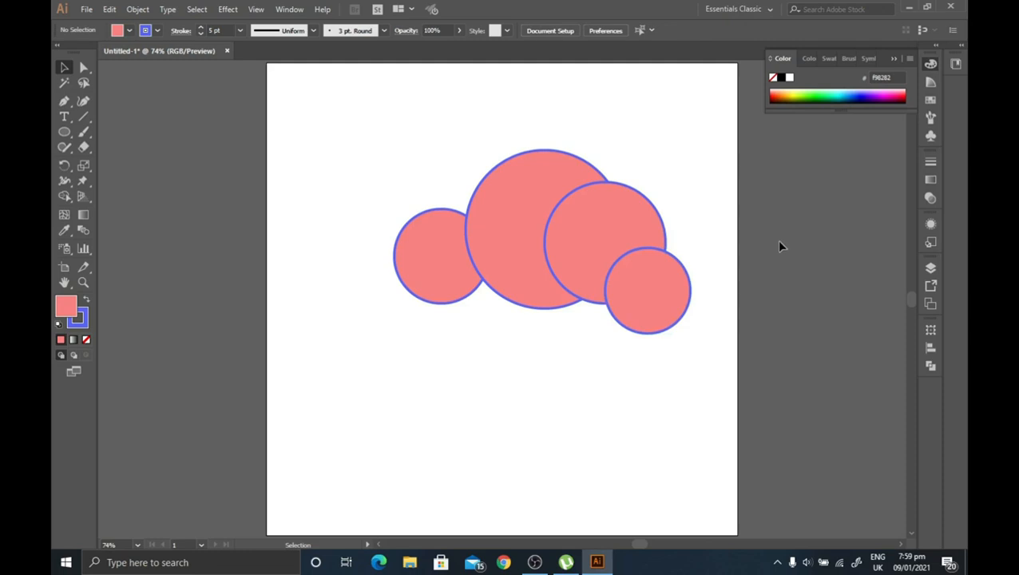
drag(647, 312, 662, 293)
click(725, 374)
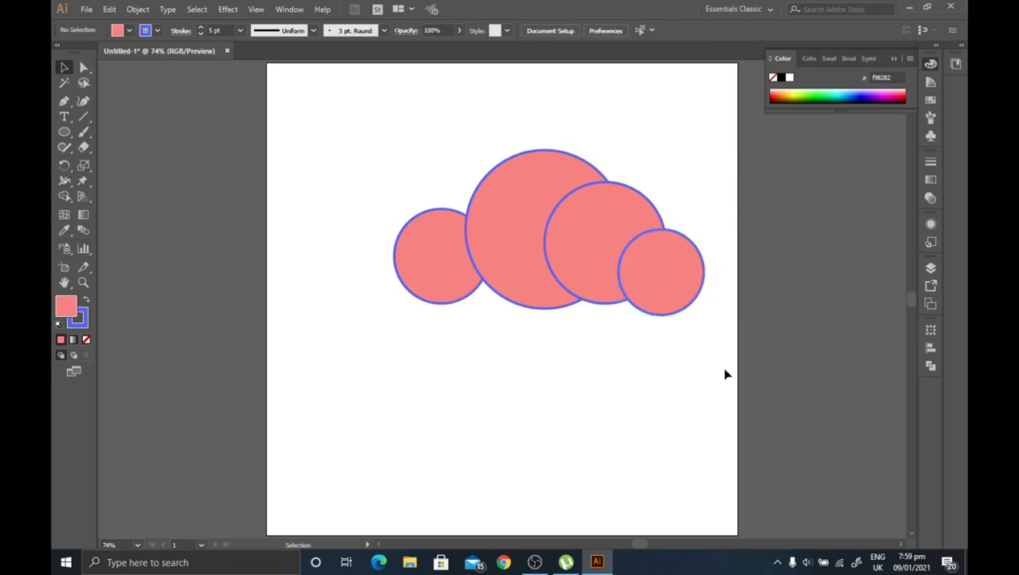
- Merge all four overlapping circles into a single cloud shape with Shape Builder
drag(376, 100, 693, 357)
click(64, 197)
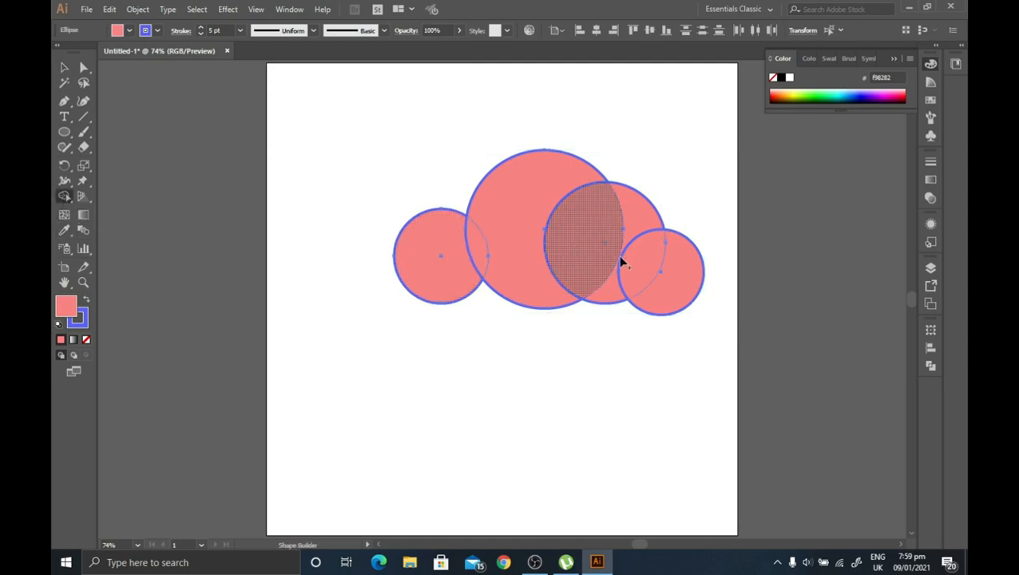
mouse_move(674, 289)
mouse_down()
mouse_move(598, 262)
mouse_move(542, 225)
mouse_move(512, 222)
mouse_move(431, 255)
mouse_up()
click(64, 67)
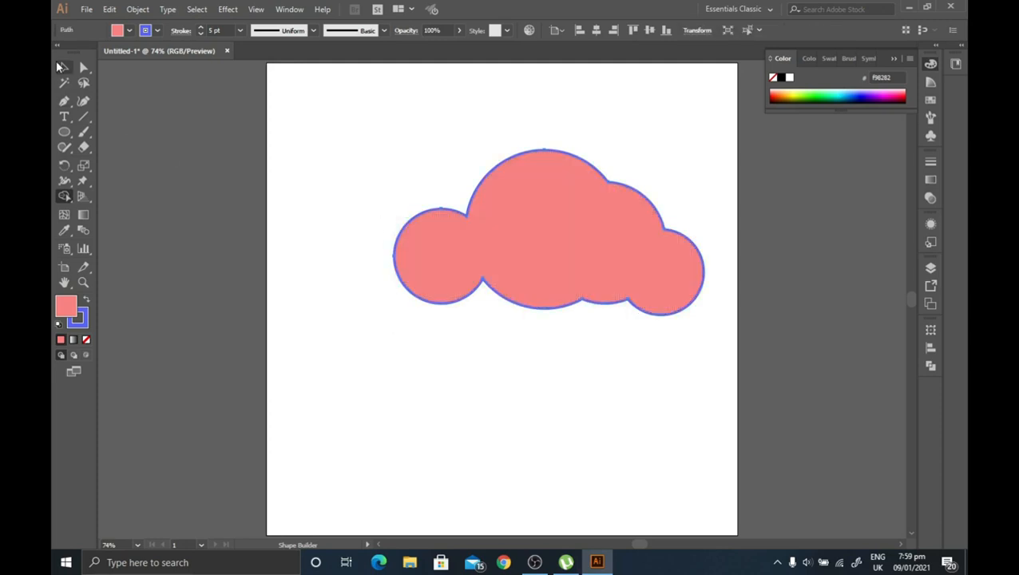
click(445, 125)
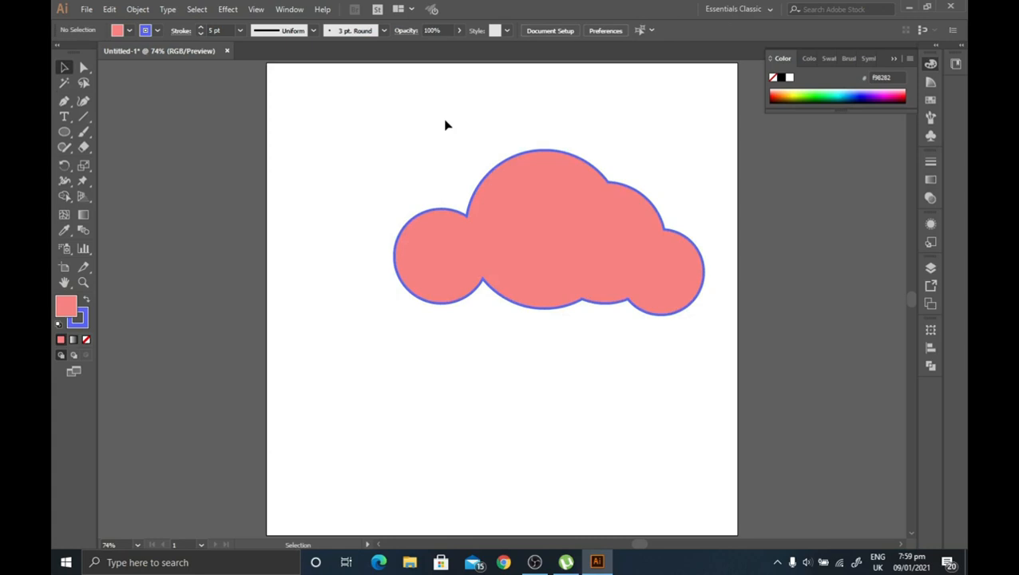
- Move the merged cloud toward the artboard's left side and delete it
drag(554, 227, 459, 230)
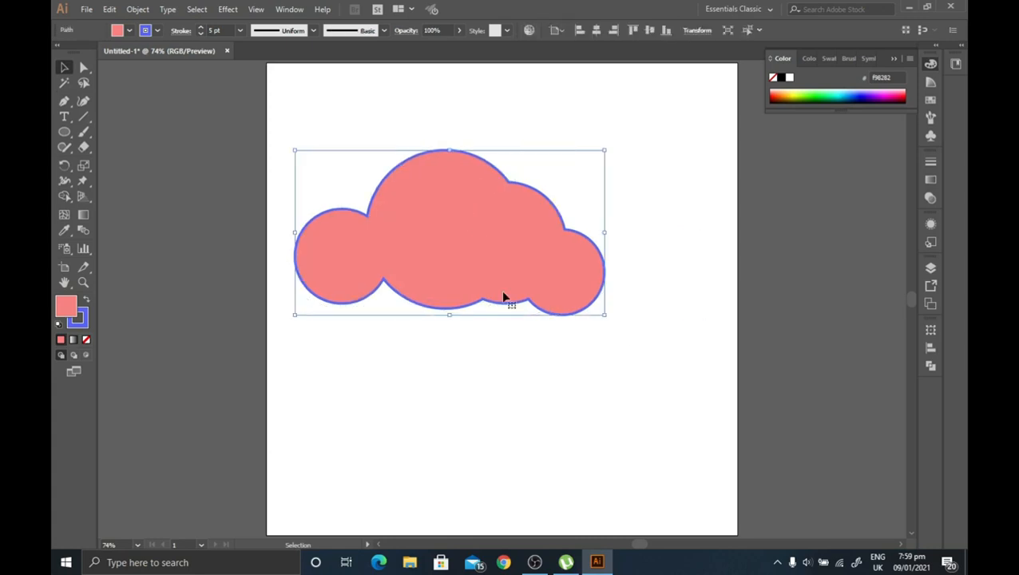
click(532, 375)
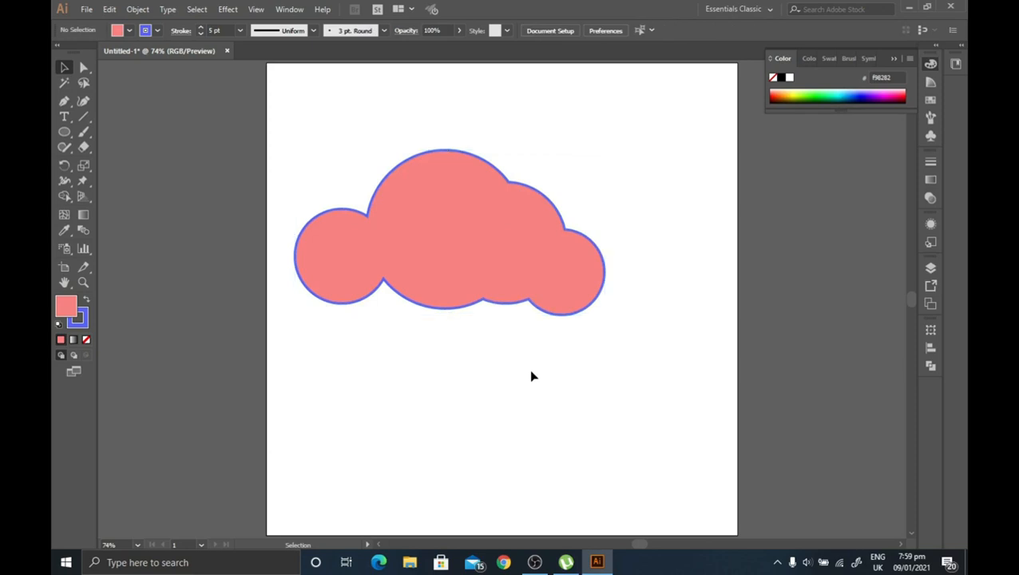
click(483, 250)
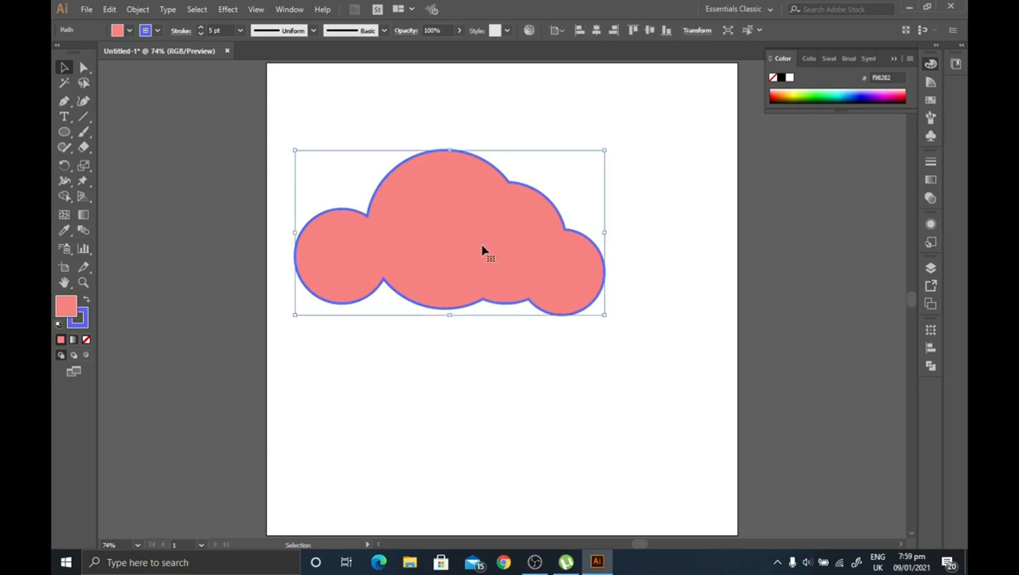
key(Delete)
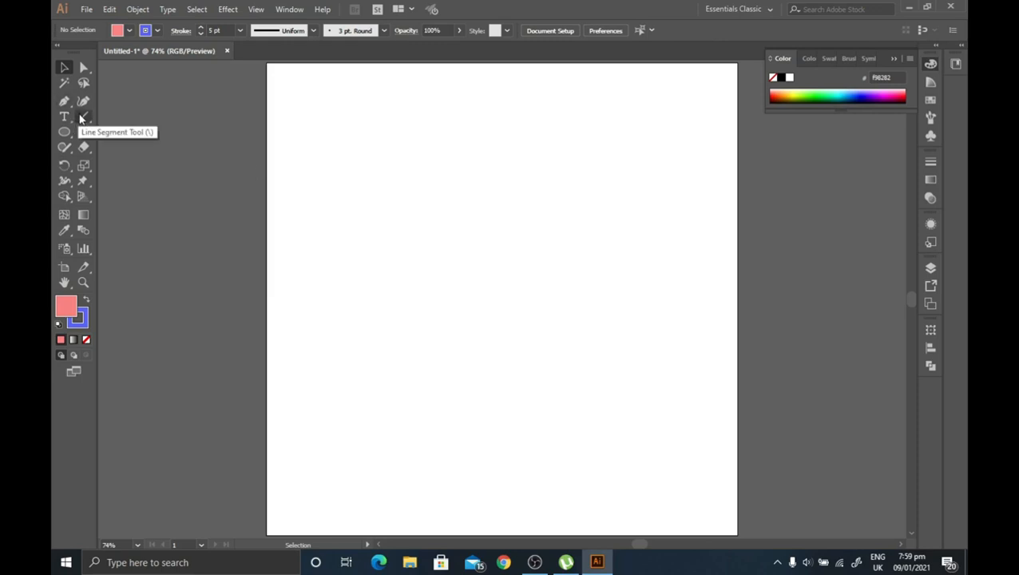
- Draw a straight horizontal line across the middle of the artboard with the Line Segment tool
click(81, 118)
drag(359, 320, 673, 321)
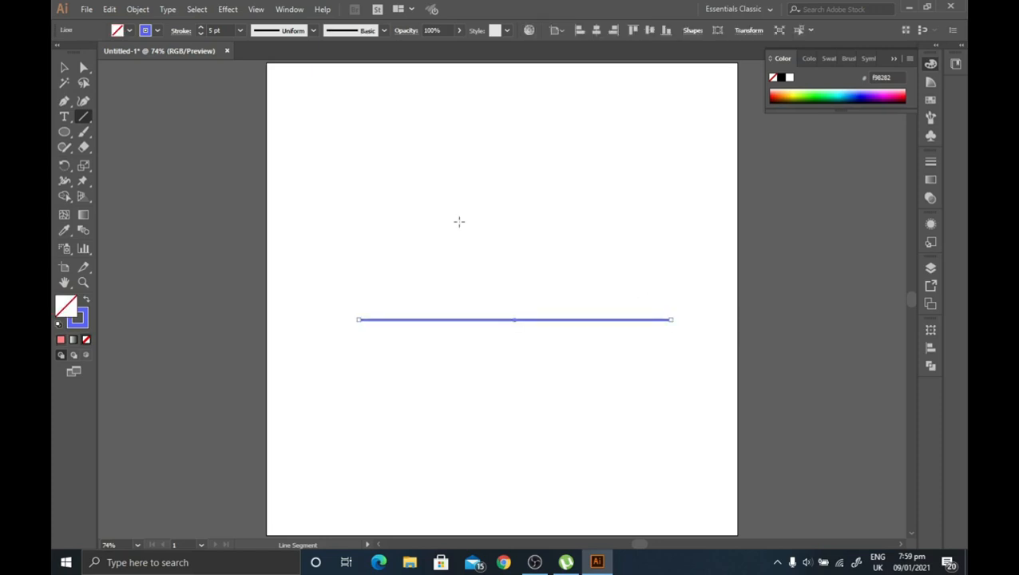
click(66, 68)
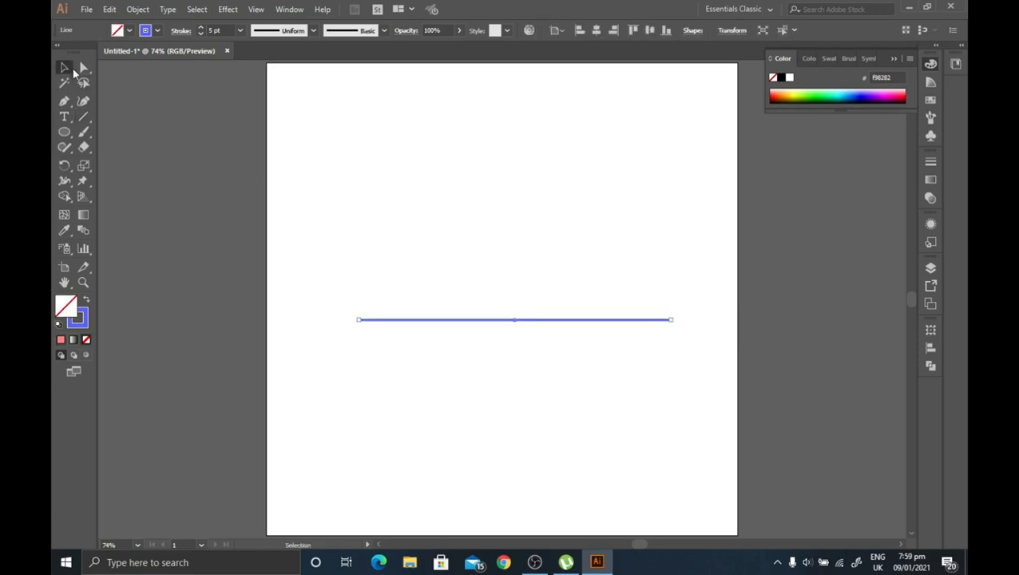
- Draw a small circle resting on the left end of the horizontal line
click(64, 132)
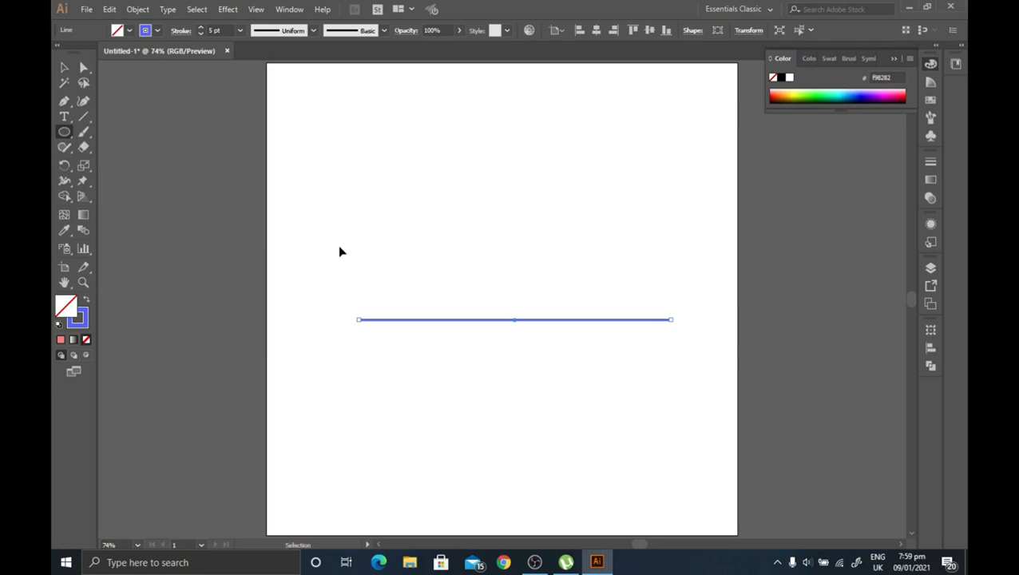
key(ctrl+shift+a)
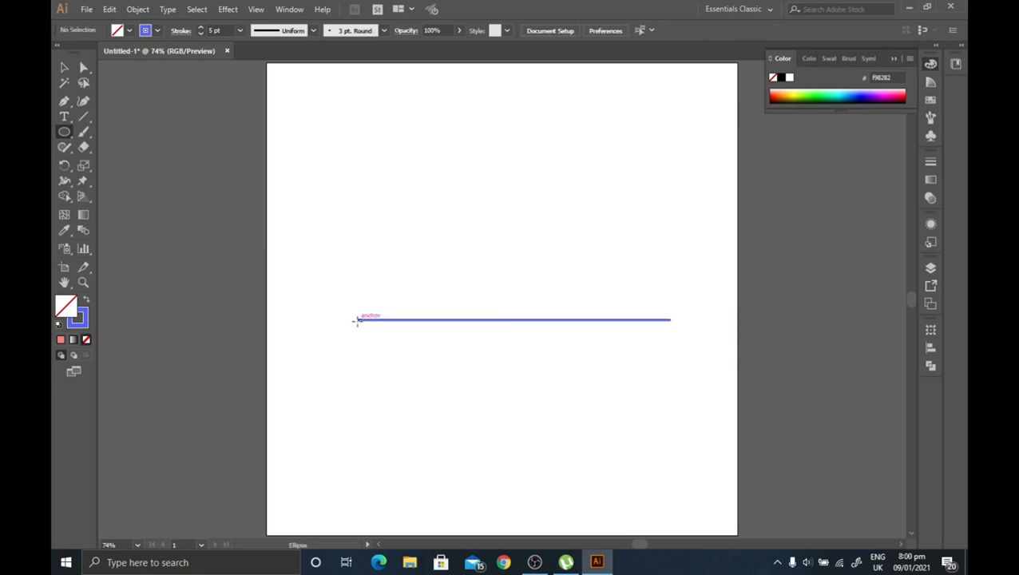
drag(357, 320, 429, 237)
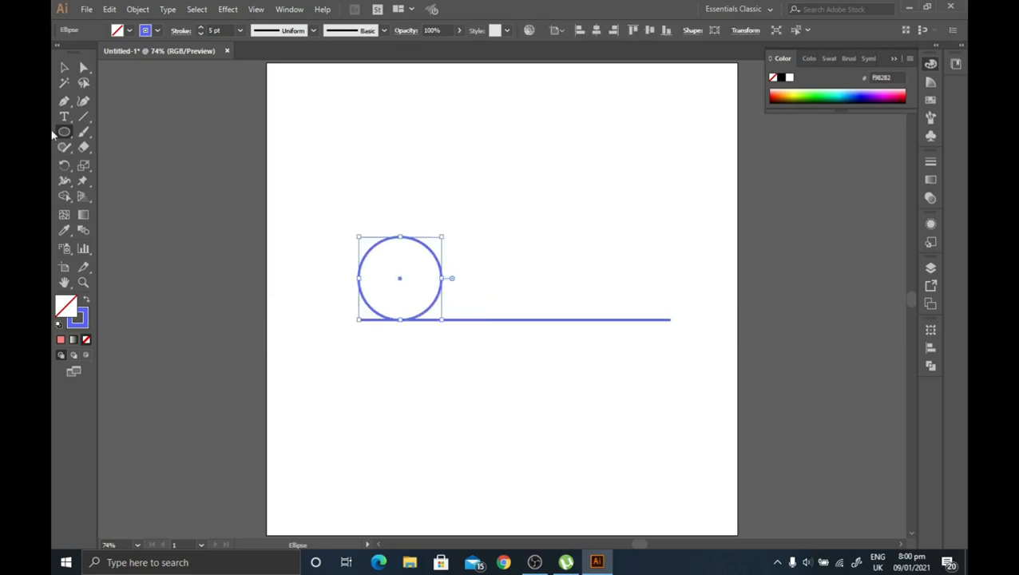
- Centre the small circle on the line's left end and add two progressively larger overlapping copies to its right
click(64, 67)
drag(432, 252, 602, 160)
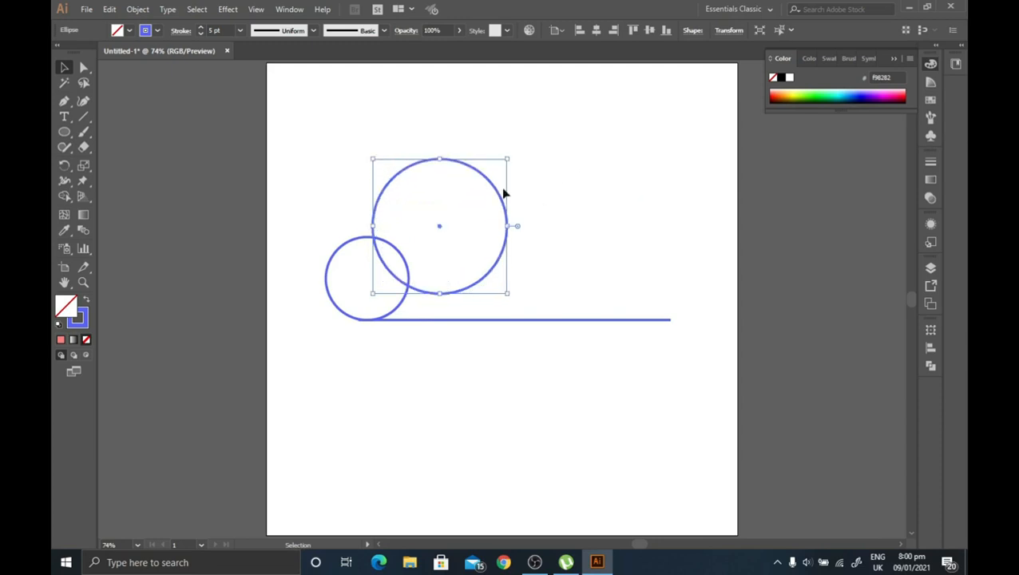
drag(493, 187, 661, 85)
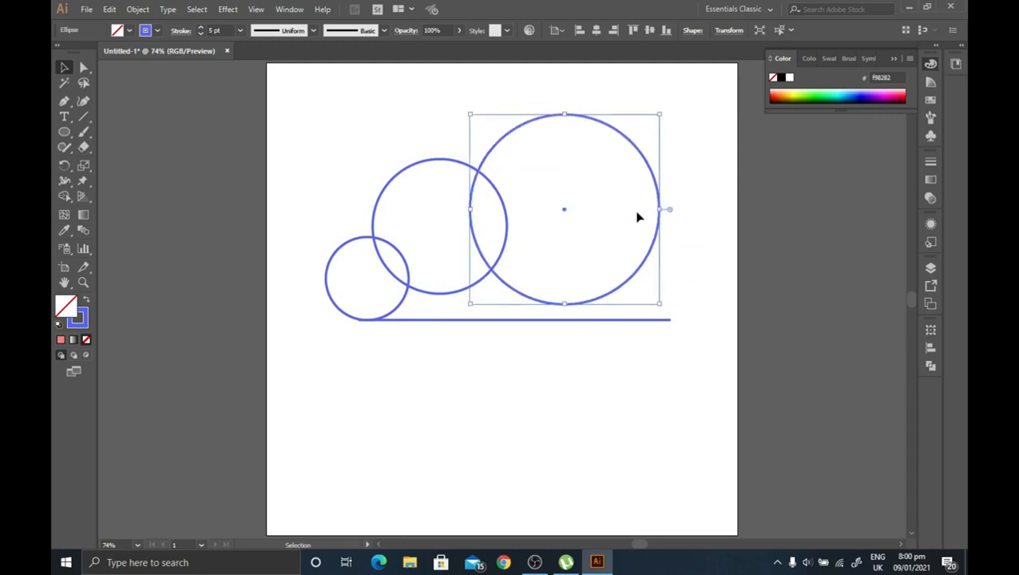
- Duplicate the small left circle horizontally onto the right end of the line
click(346, 252)
drag(344, 252, 639, 252)
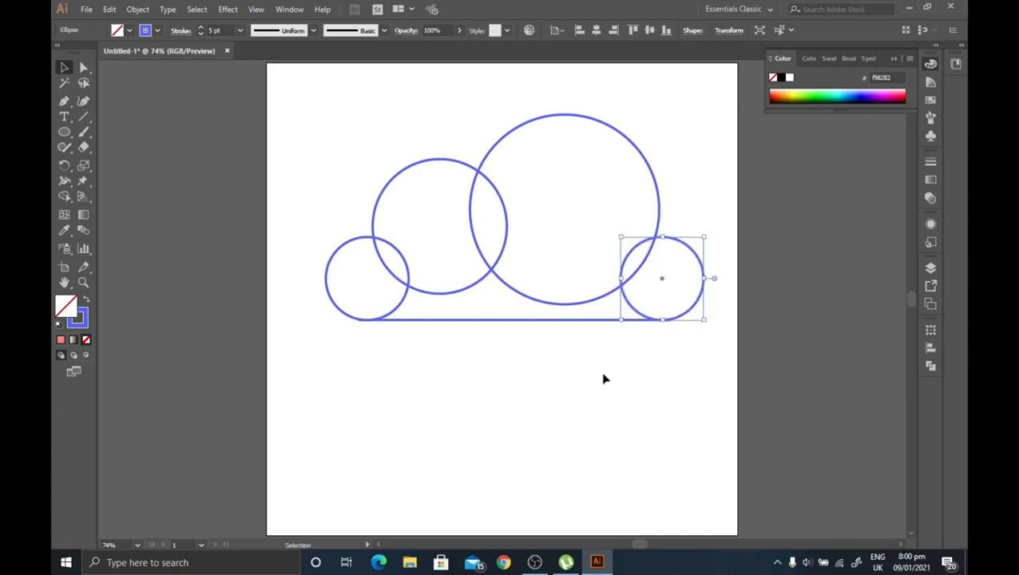
click(607, 376)
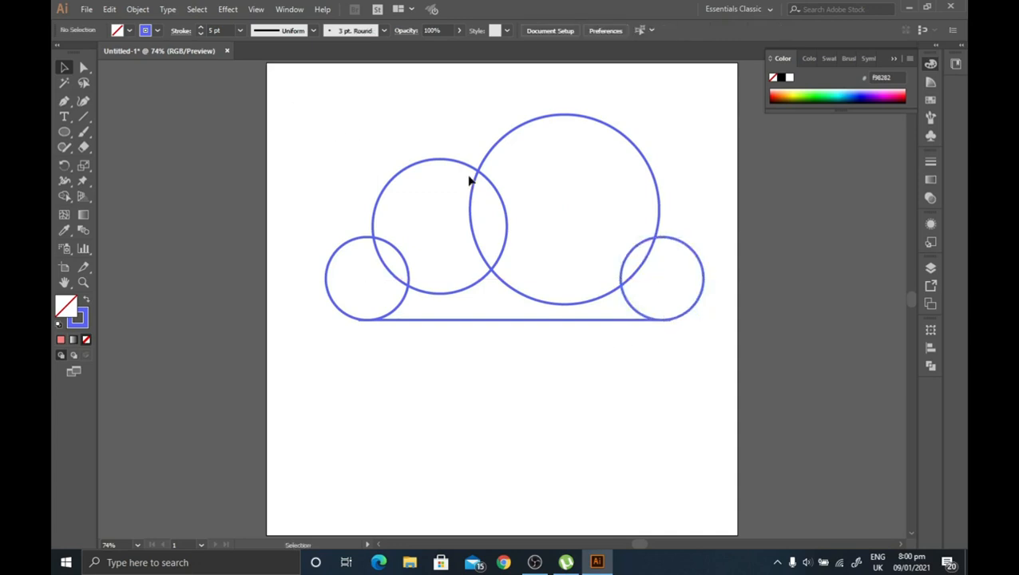
- Scale the largest circle down proportionally and nudge it slightly to the right
click(649, 168)
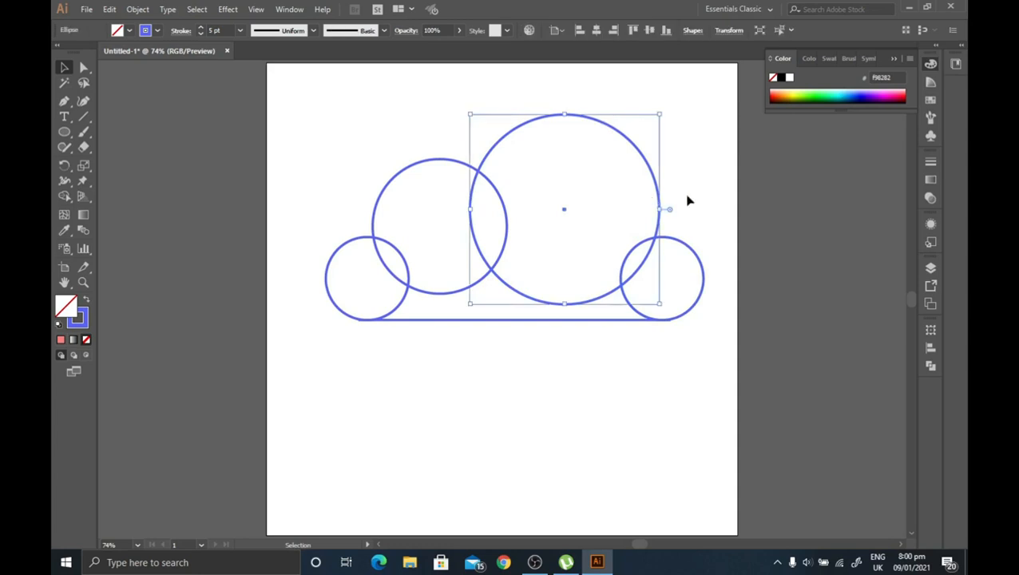
drag(661, 114, 648, 141)
drag(498, 164, 506, 165)
click(544, 120)
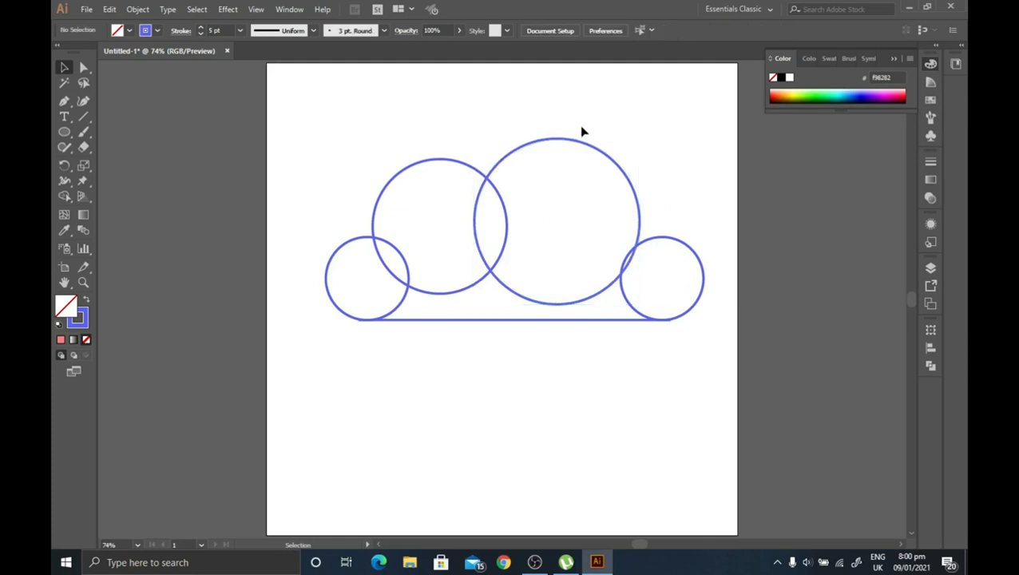
- Merge the four circles and the area above the baseline into one flat-bottomed cloud with Shape Builder
drag(326, 105, 692, 418)
click(64, 197)
mouse_move(661, 285)
mouse_down()
mouse_move(568, 224)
mouse_move(445, 225)
mouse_move(406, 244)
mouse_move(367, 283)
mouse_move(501, 309)
mouse_up()
click(63, 67)
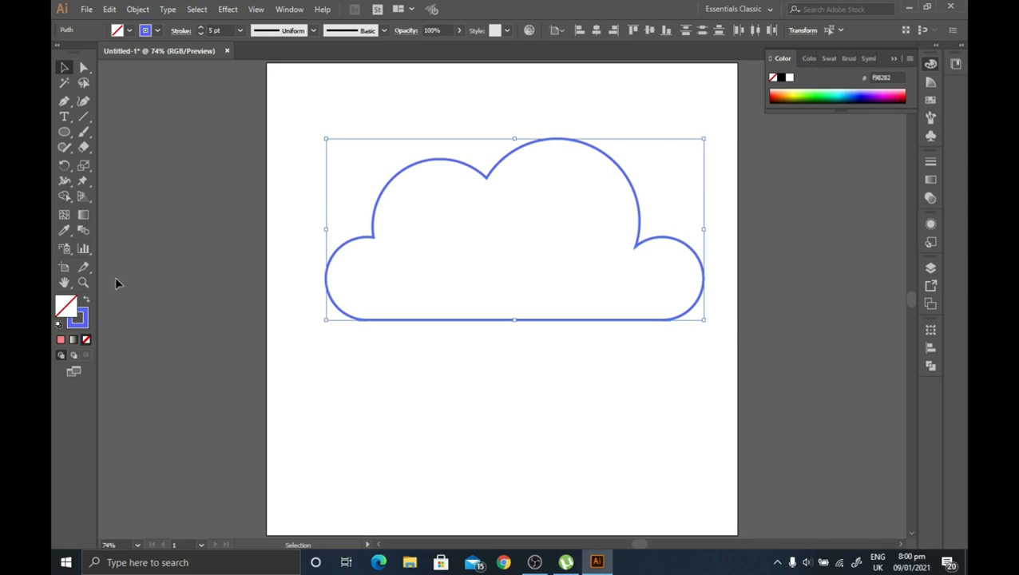
- Fill the cloud with the same blue as its outline
click(84, 319)
click(62, 340)
click(561, 399)
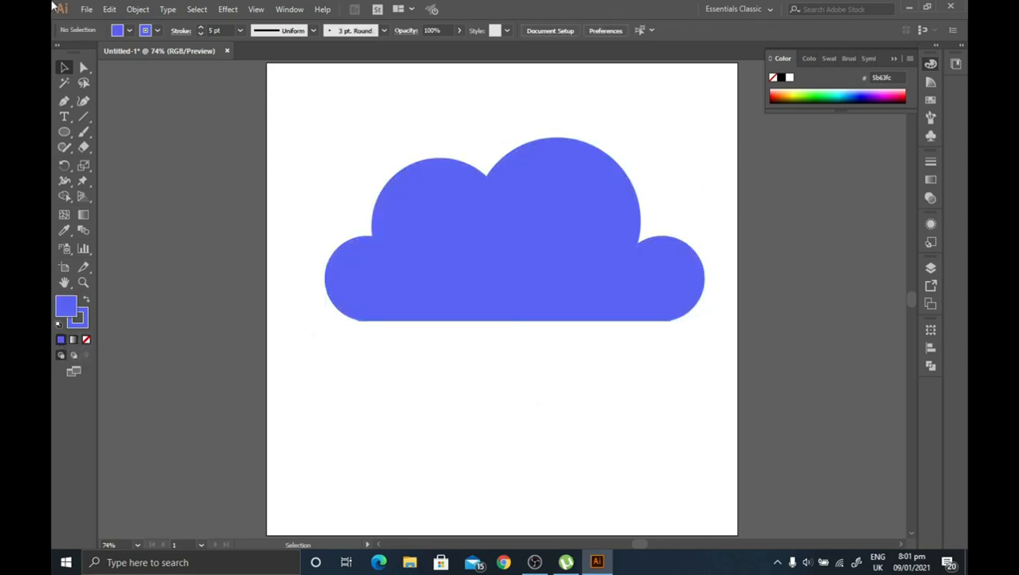
- Delete the blue cloud and draw a large blue circle in the artboard's upper-left area
drag(314, 141, 525, 368)
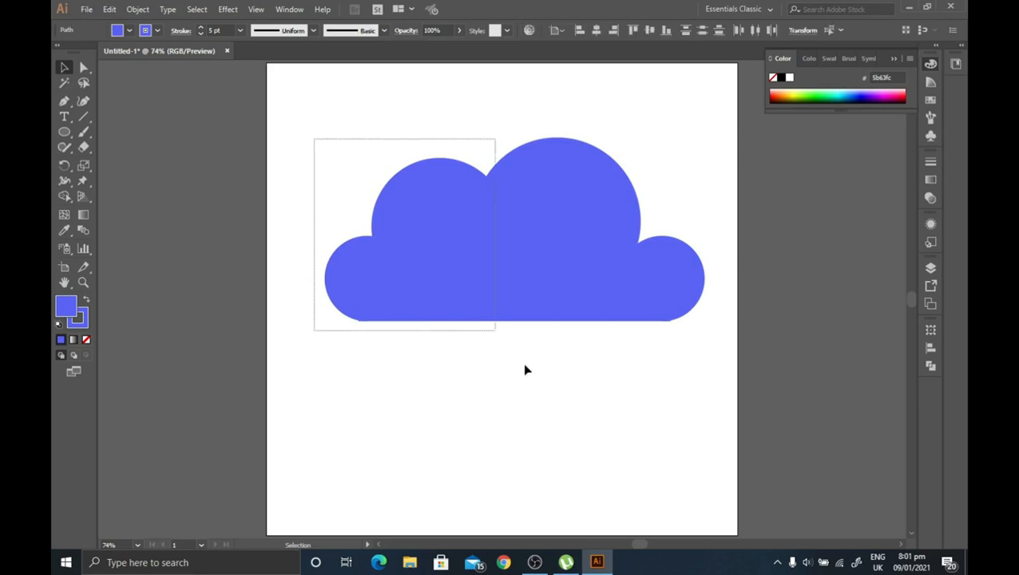
key(Delete)
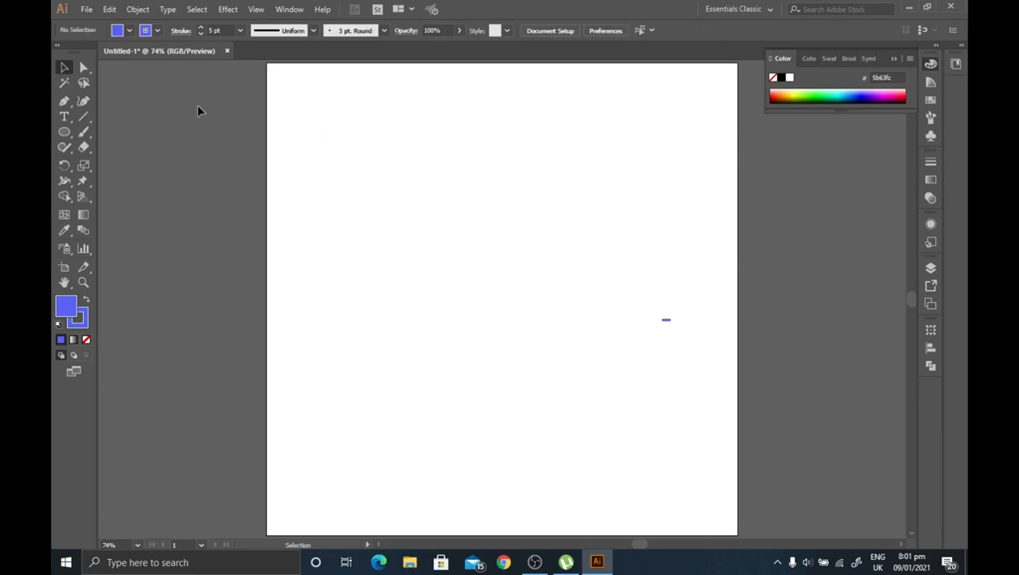
click(66, 135)
drag(305, 163, 464, 322)
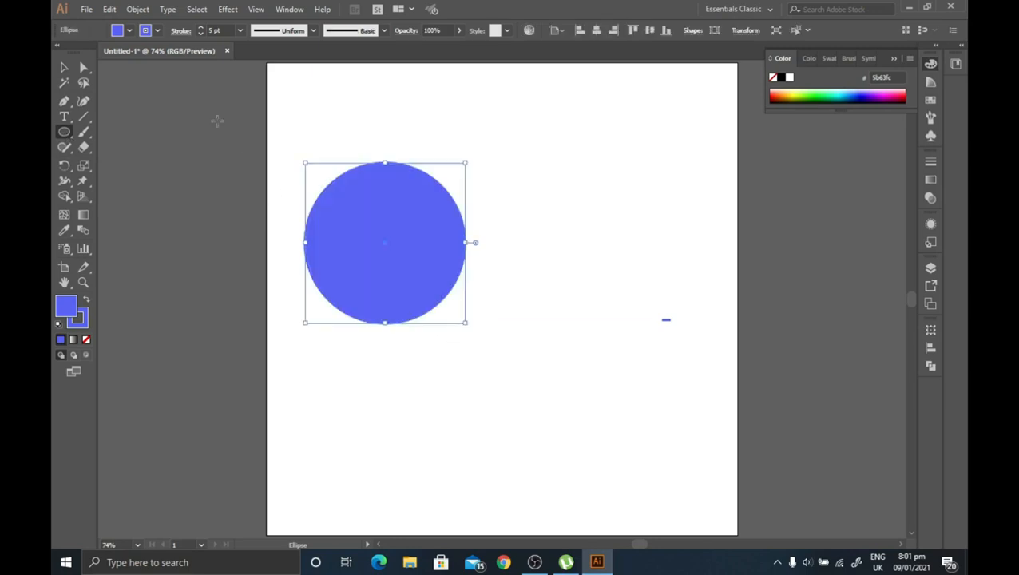
click(64, 68)
- Delete the leftover line fragment and duplicate the circle horizontally so the copy slightly overlaps its right side
drag(652, 296, 684, 377)
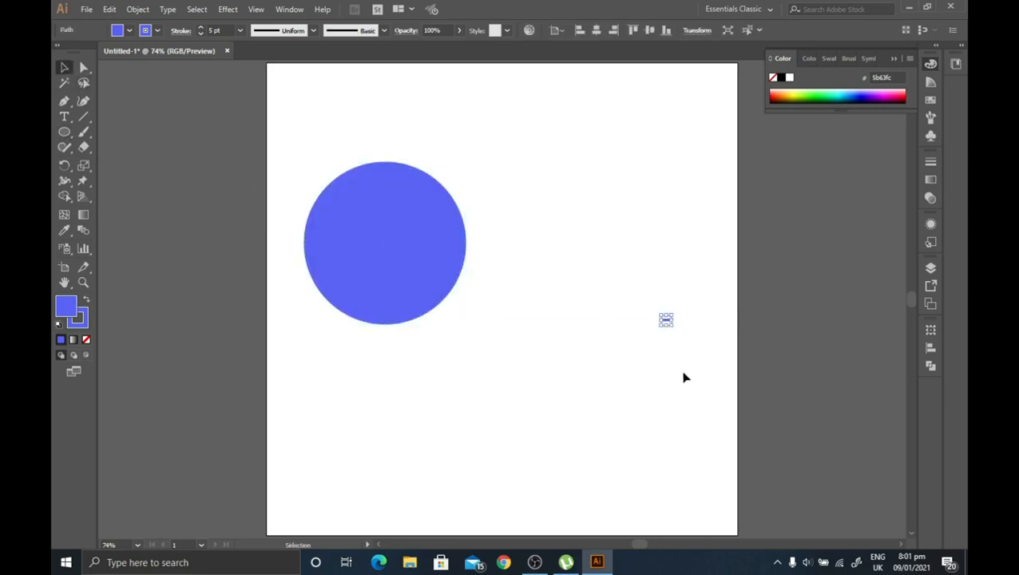
key(Delete)
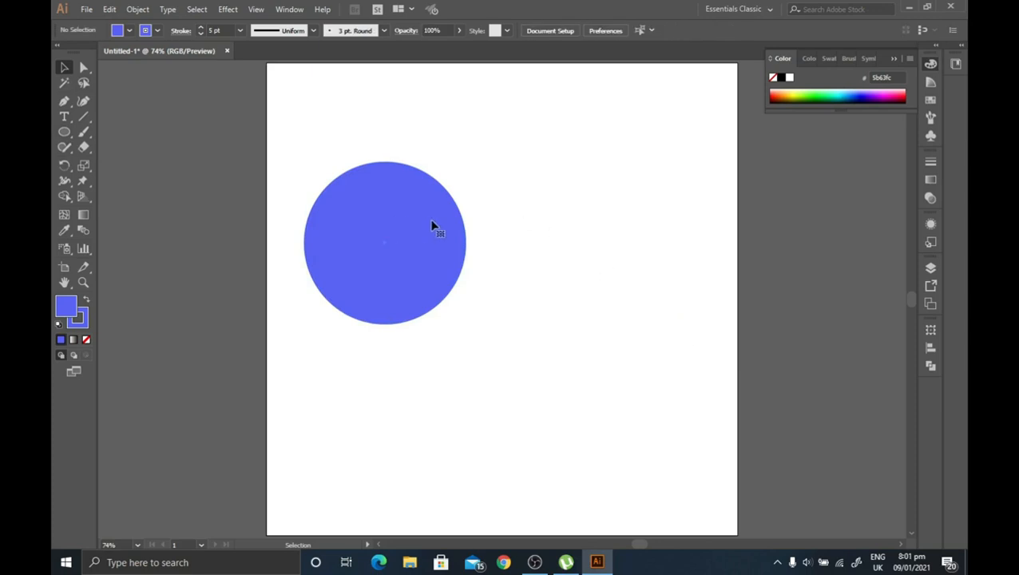
click(406, 245)
drag(399, 239, 532, 239)
- Subtract the lens-shaped overlap between the two blue circles with Shape Builder
drag(346, 111, 642, 357)
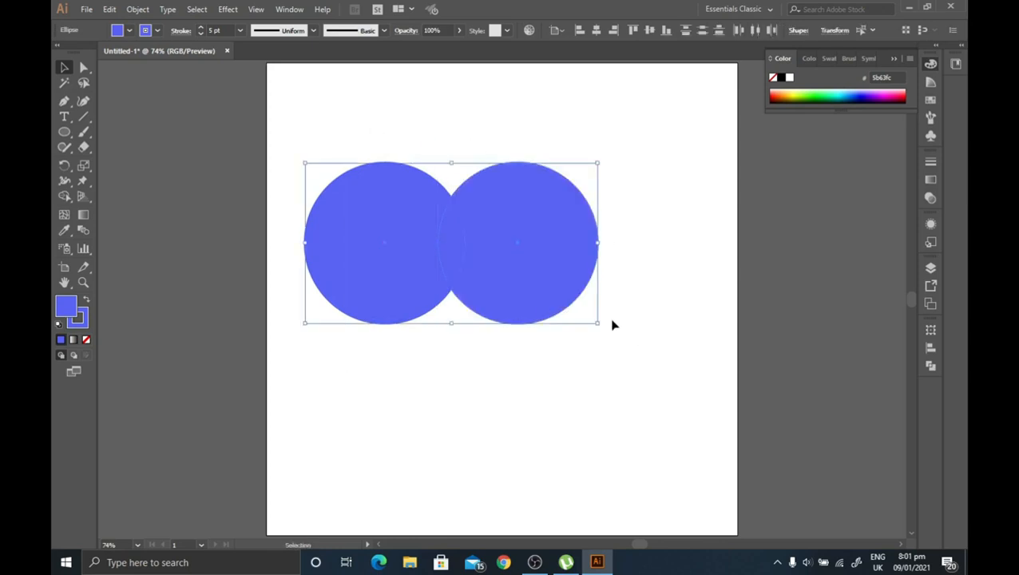
click(57, 198)
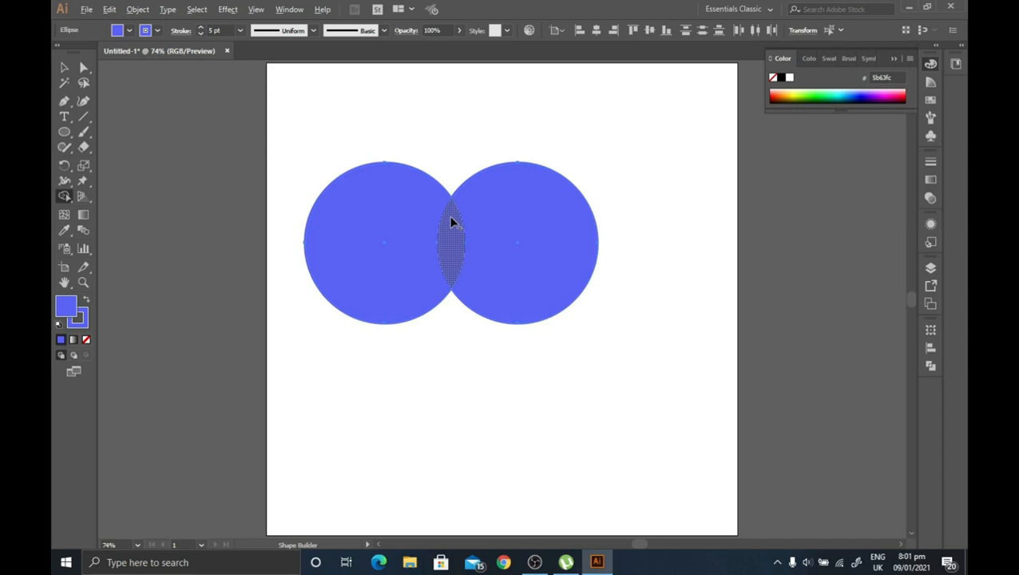
alt+click(452, 264)
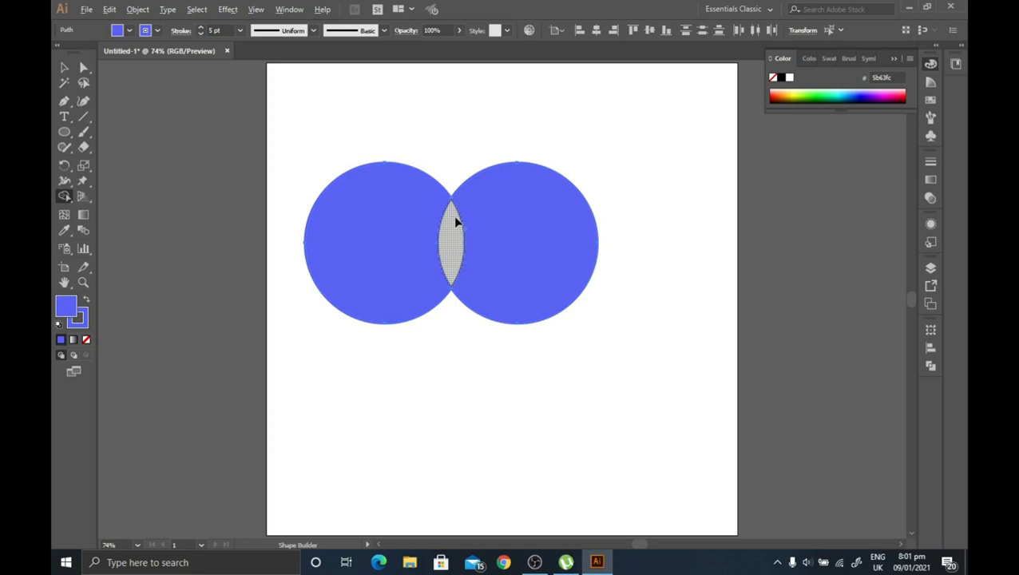
click(63, 67)
click(381, 87)
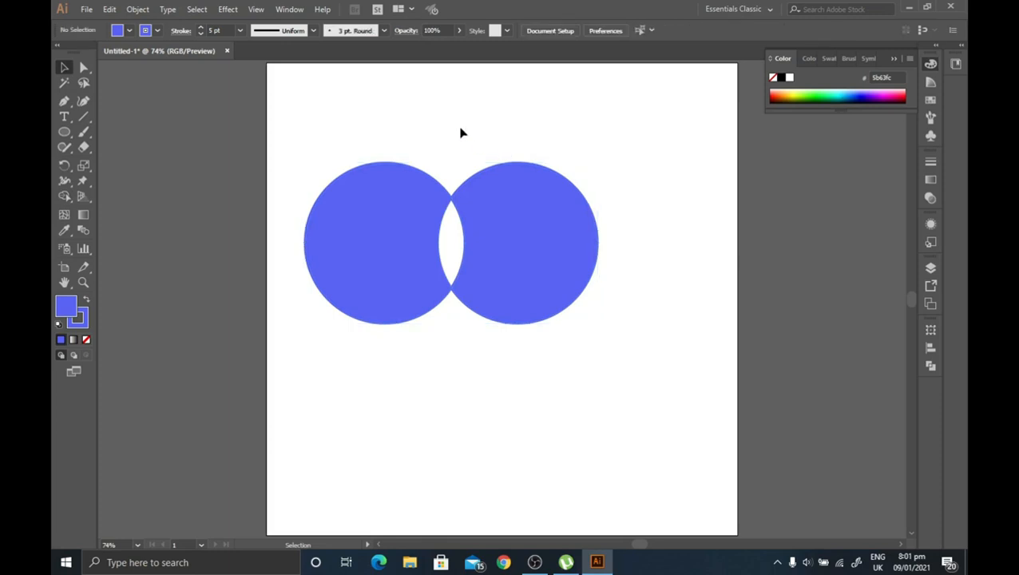
- Delete both remaining blue circle pieces and switch to the Ellipse tool
drag(315, 129, 587, 370)
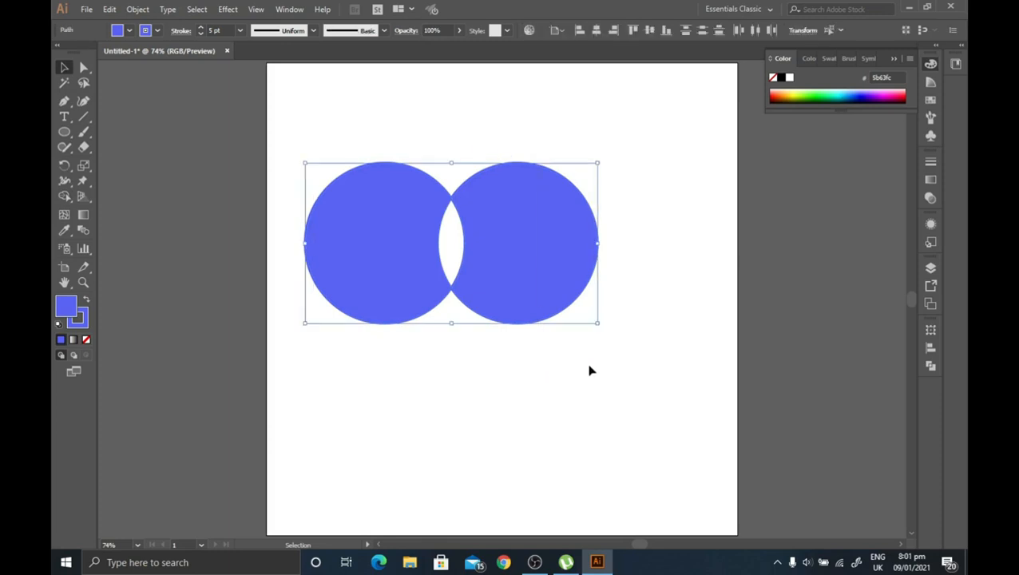
key(Delete)
click(64, 131)
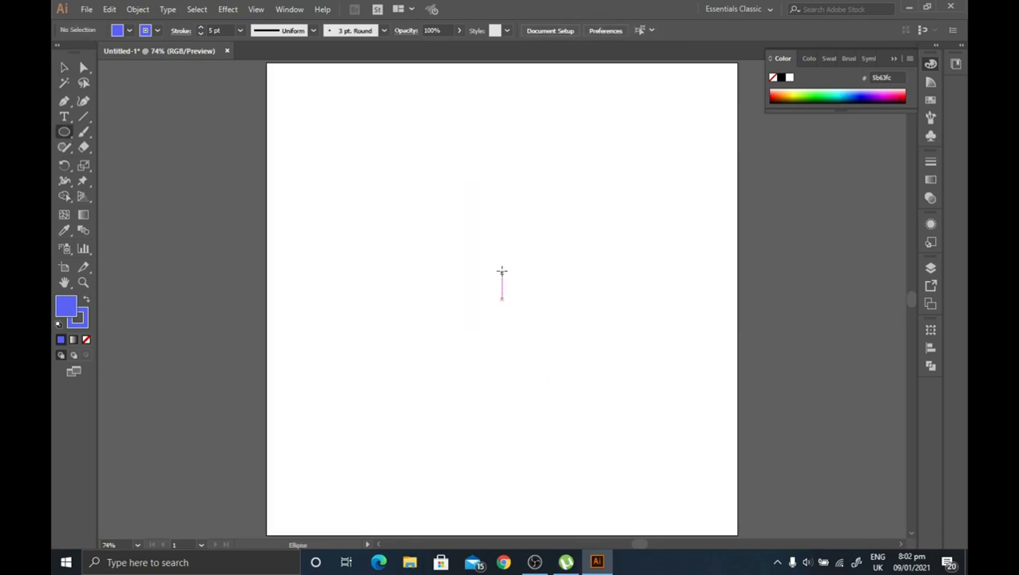
- Draw a blue circle in the artboard's upper middle and duplicate it down and to the left so both circles overlap
drag(418, 157, 597, 336)
click(65, 68)
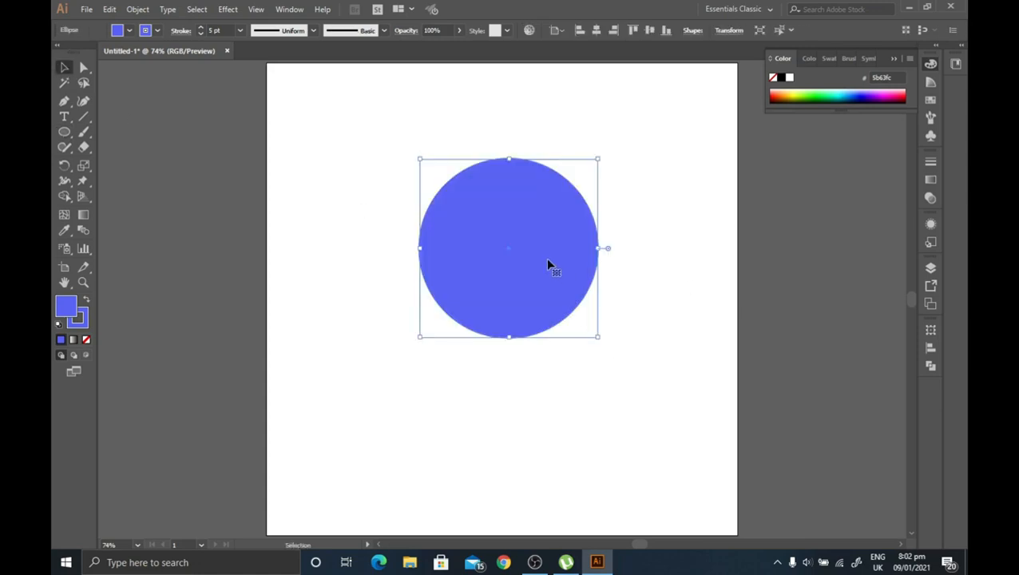
drag(514, 243, 483, 267)
drag(383, 117, 648, 374)
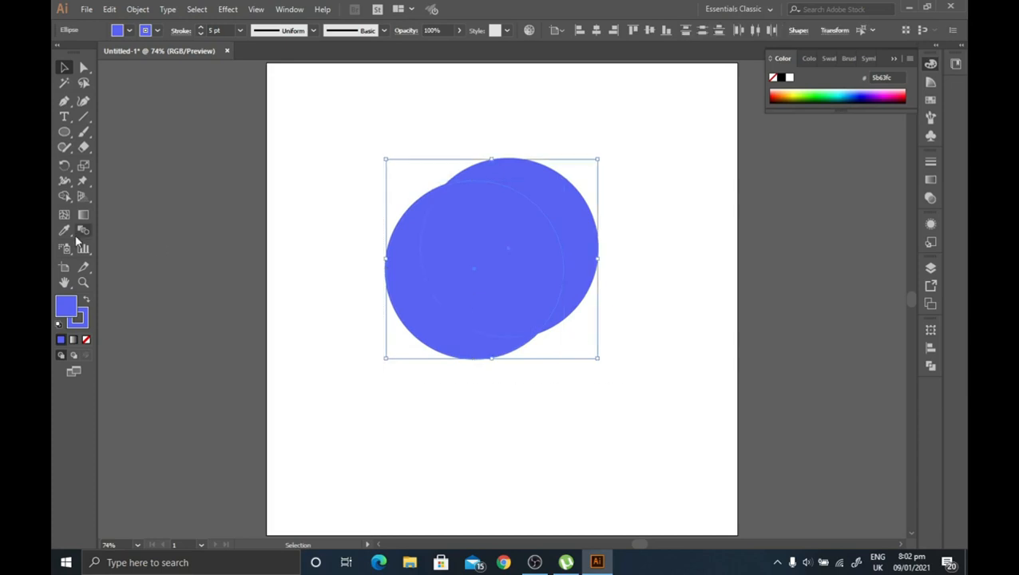
- Subtract the upper-right circle and the overlap with Shape Builder, leaving a crescent moon
click(65, 197)
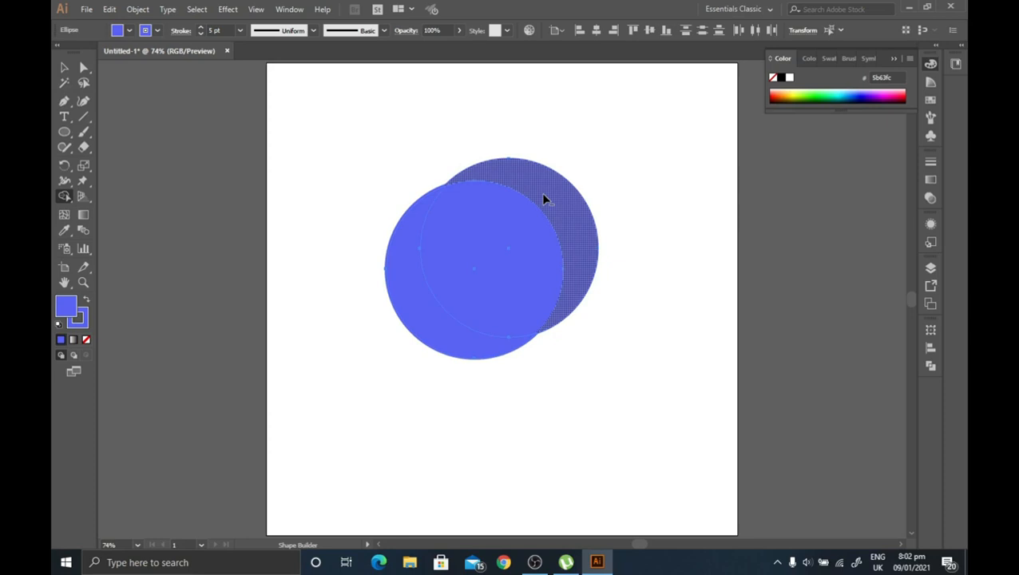
drag(527, 204, 468, 209)
mouse_move(462, 261)
mouse_down()
mouse_move(570, 278)
mouse_move(616, 230)
mouse_up()
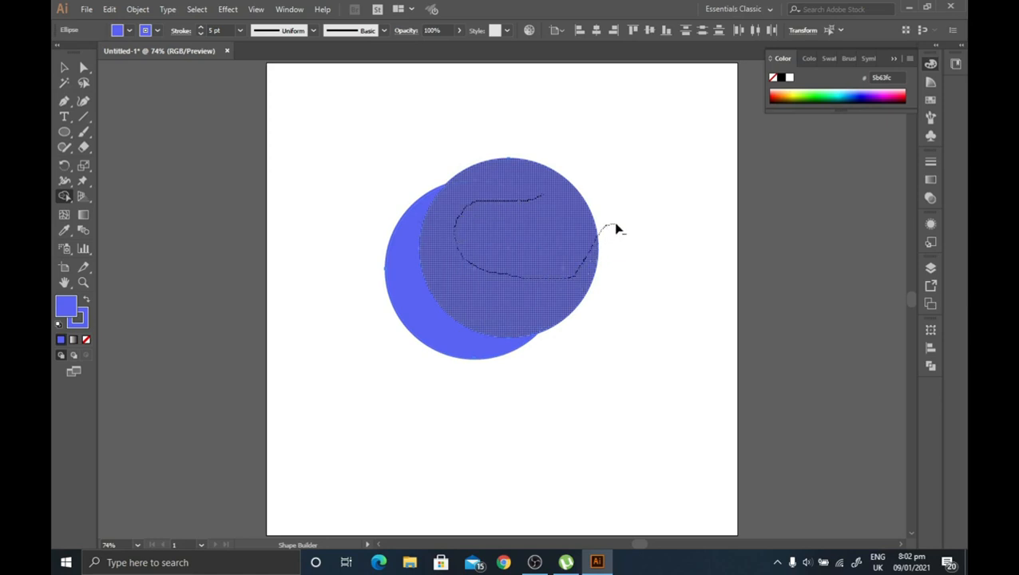
drag(616, 230, 617, 230)
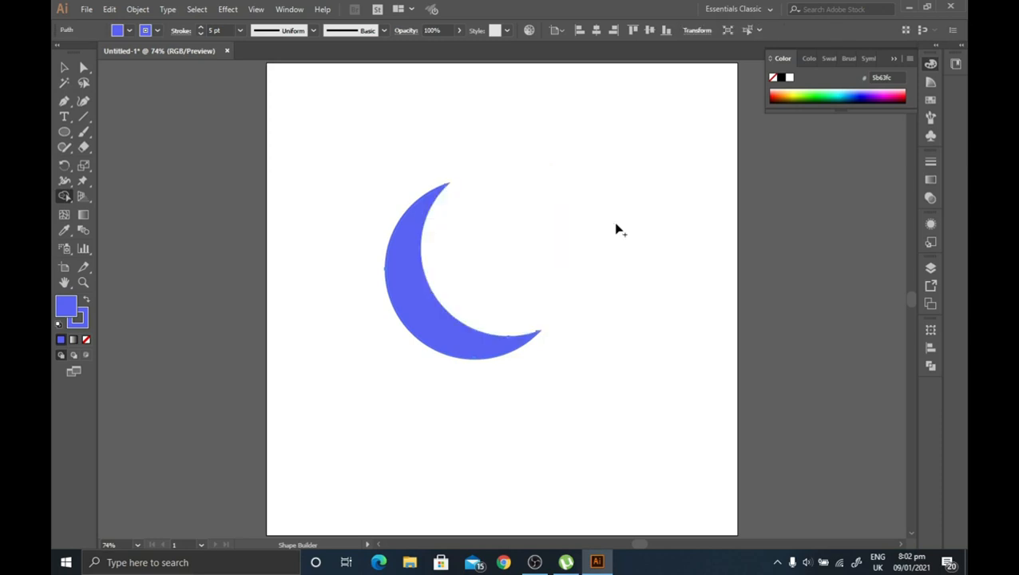
- Delete the blue crescent from the artboard
click(64, 67)
click(362, 125)
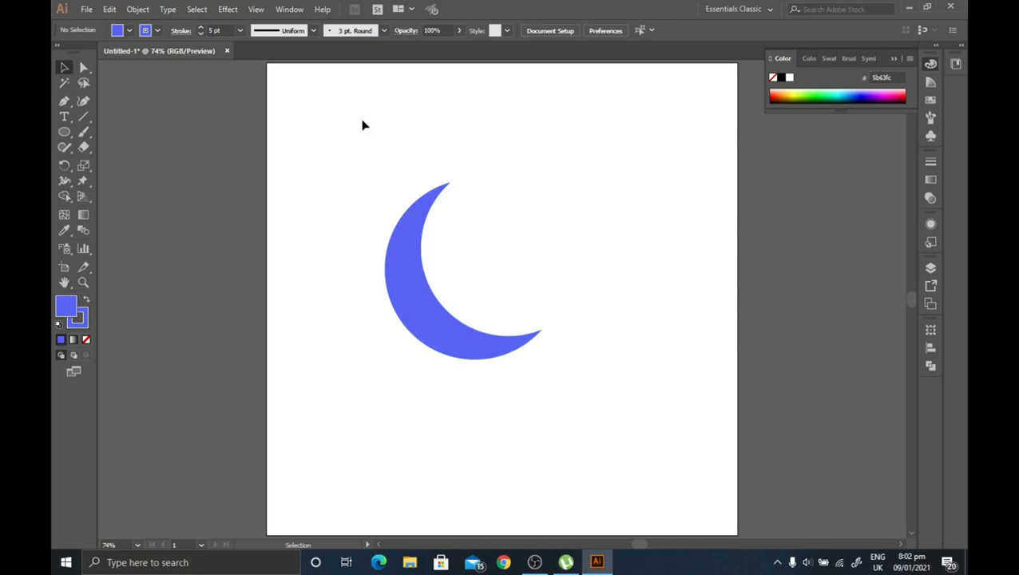
drag(368, 136, 479, 283)
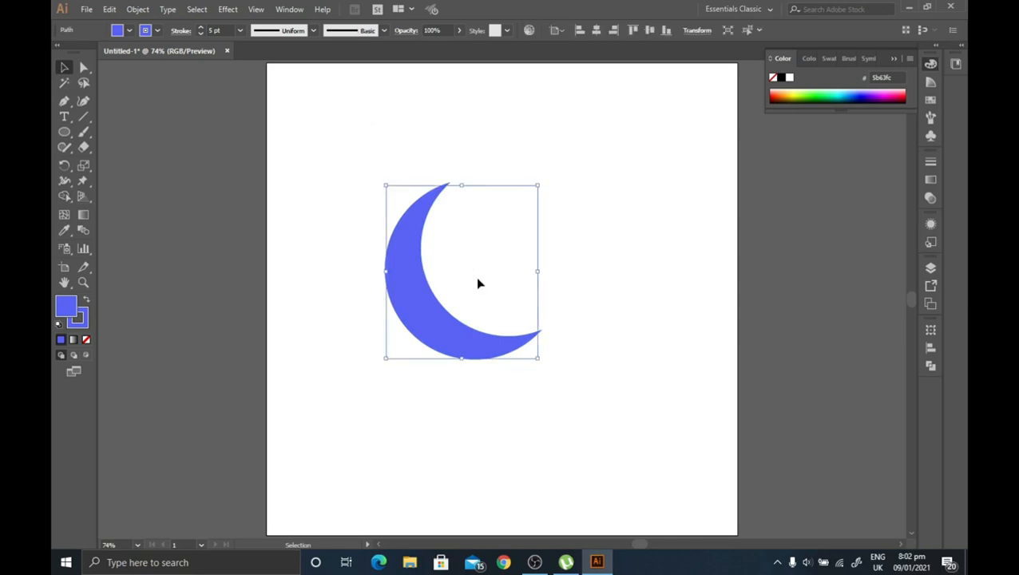
key(Delete)
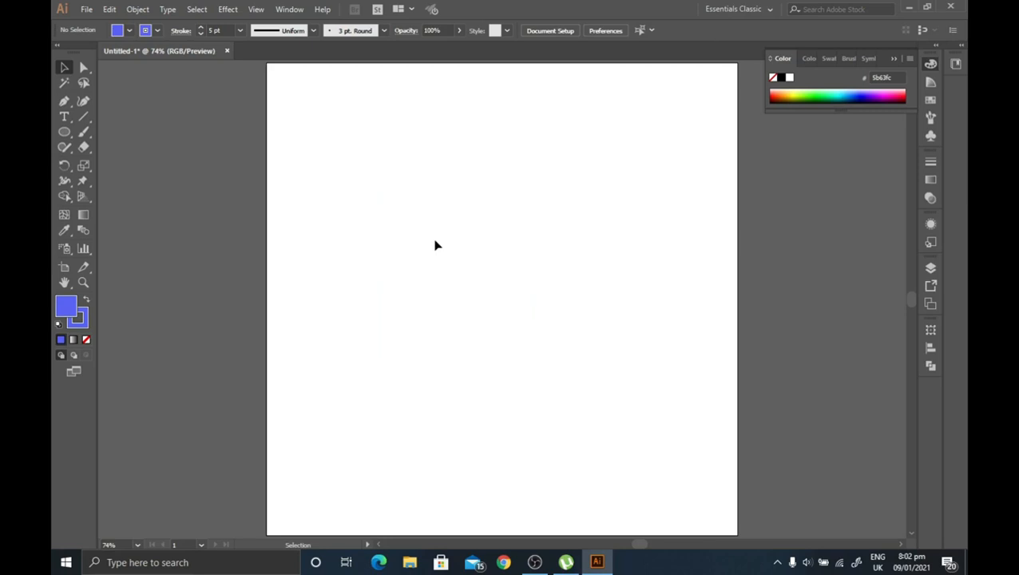
- Draw a wide blue rectangle about 934 by 234 px across the middle, extending its left edge towards the artboard's edge
click(65, 133)
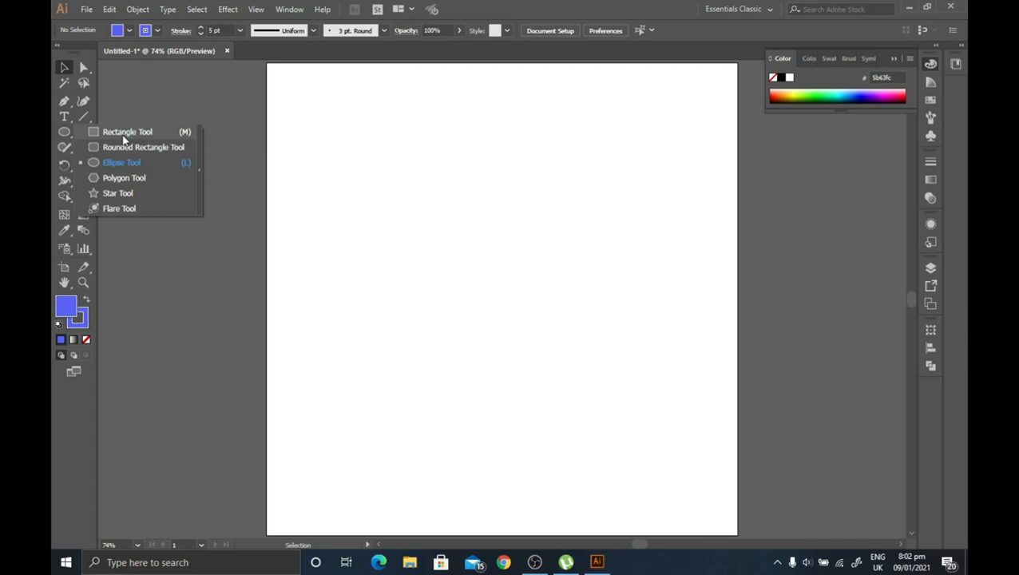
click(124, 136)
drag(302, 214, 721, 324)
click(64, 67)
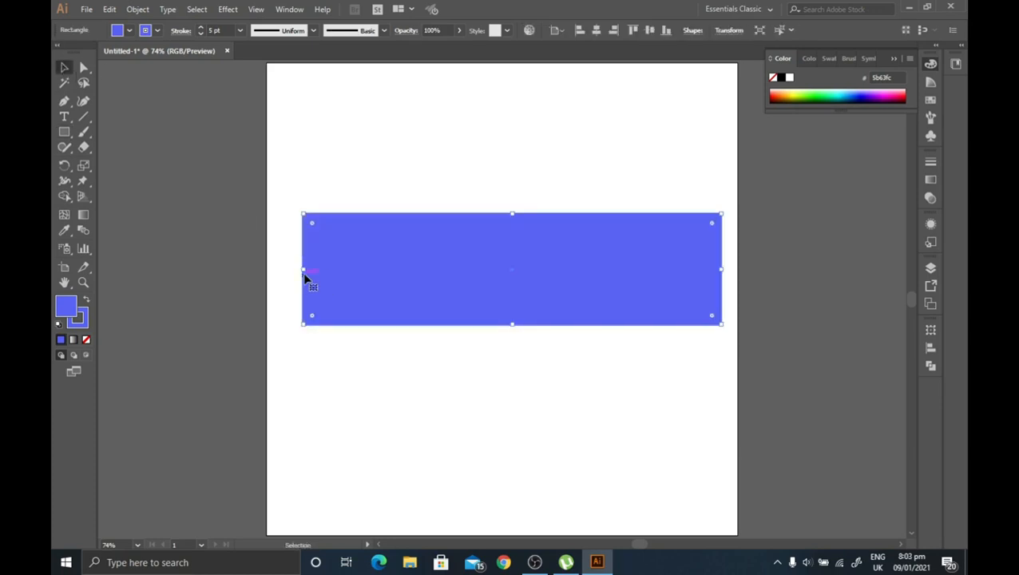
drag(298, 269, 279, 271)
click(431, 428)
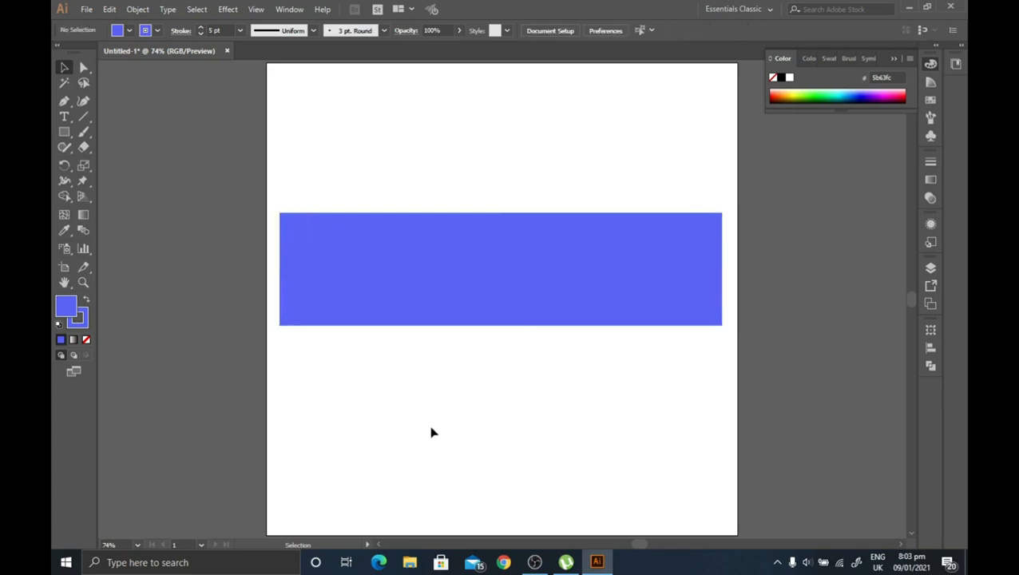
- Draw a blue circle about 419 px in diameter overlapping the upper-right part of the rectangle
click(63, 134)
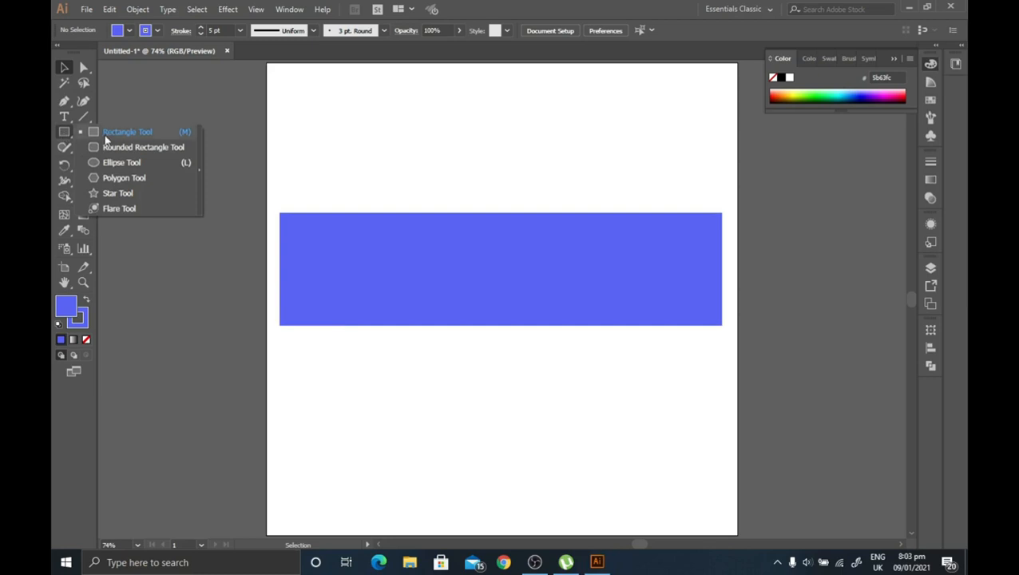
click(121, 162)
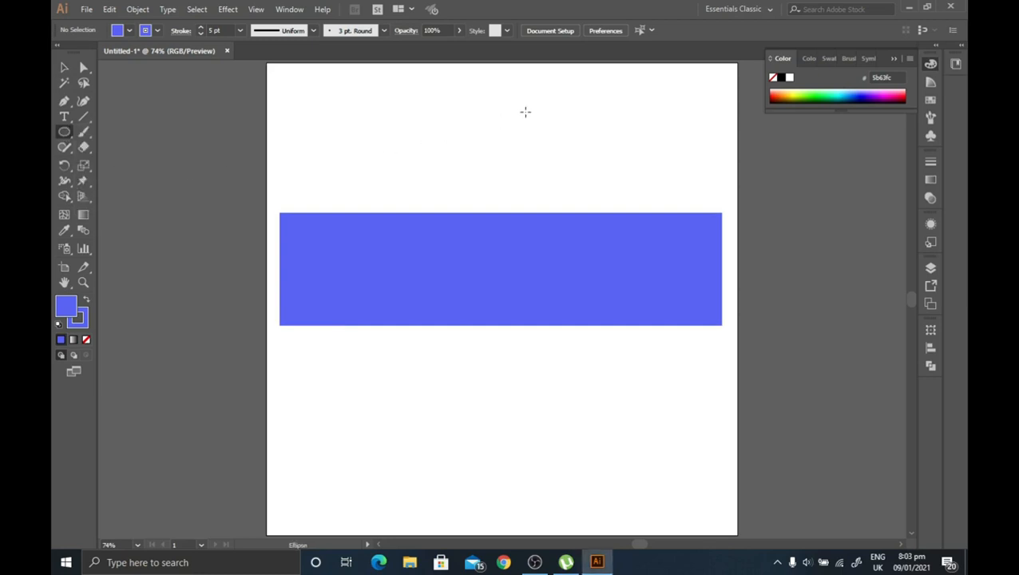
drag(525, 94, 723, 291)
click(65, 68)
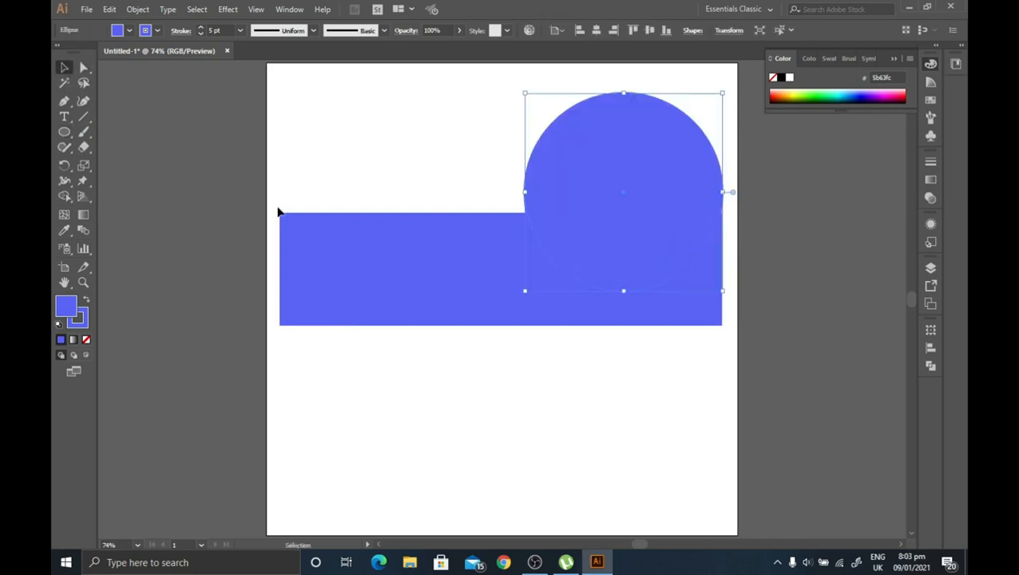
- Remove the stroke from the blue rectangle and the circle, keeping their fills
click(83, 315)
click(444, 297)
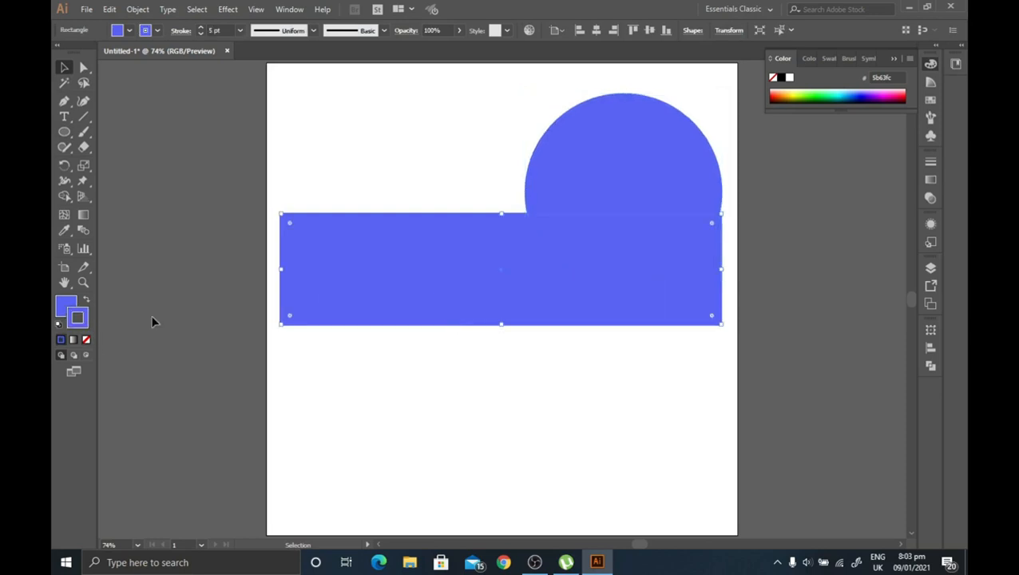
click(86, 340)
click(67, 307)
click(669, 154)
click(457, 249)
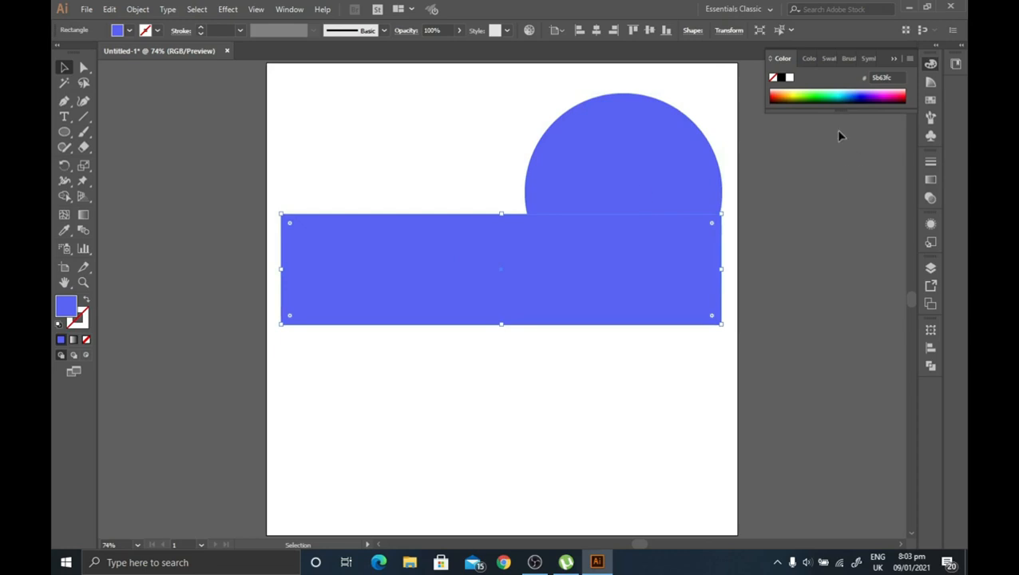
- Set the rectangle's height to 230 px with its proportions linked
click(727, 30)
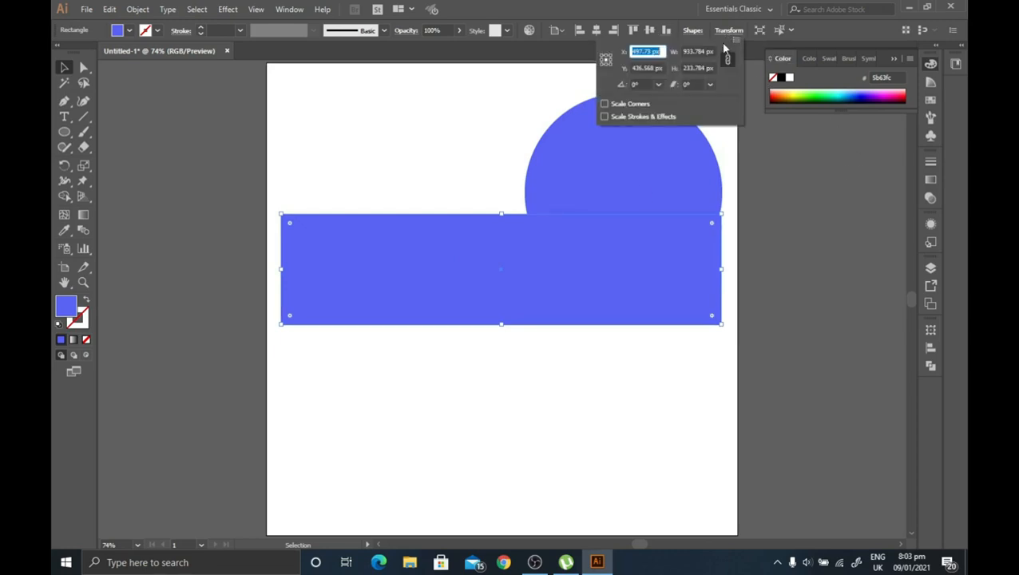
click(684, 69)
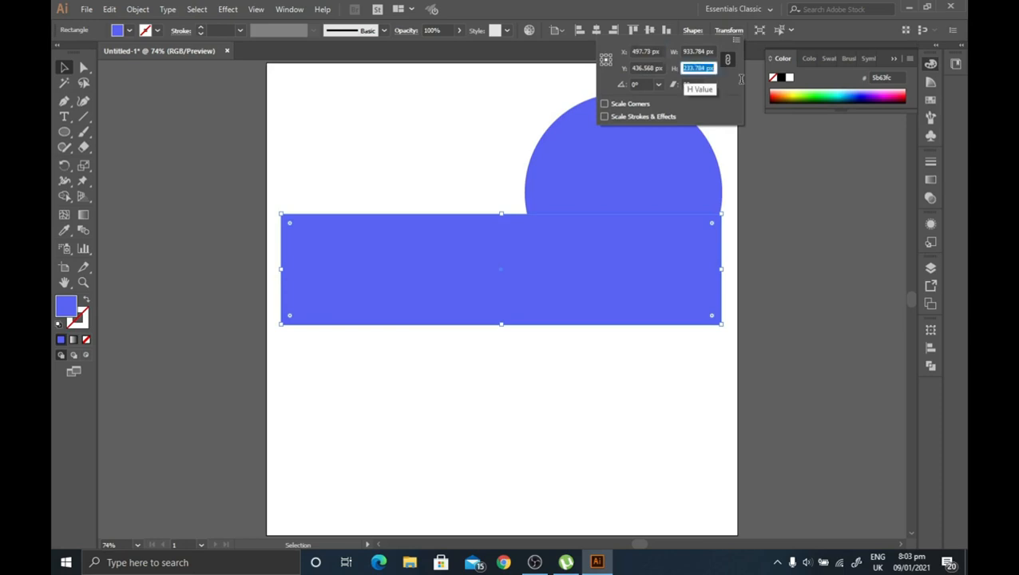
text(230)
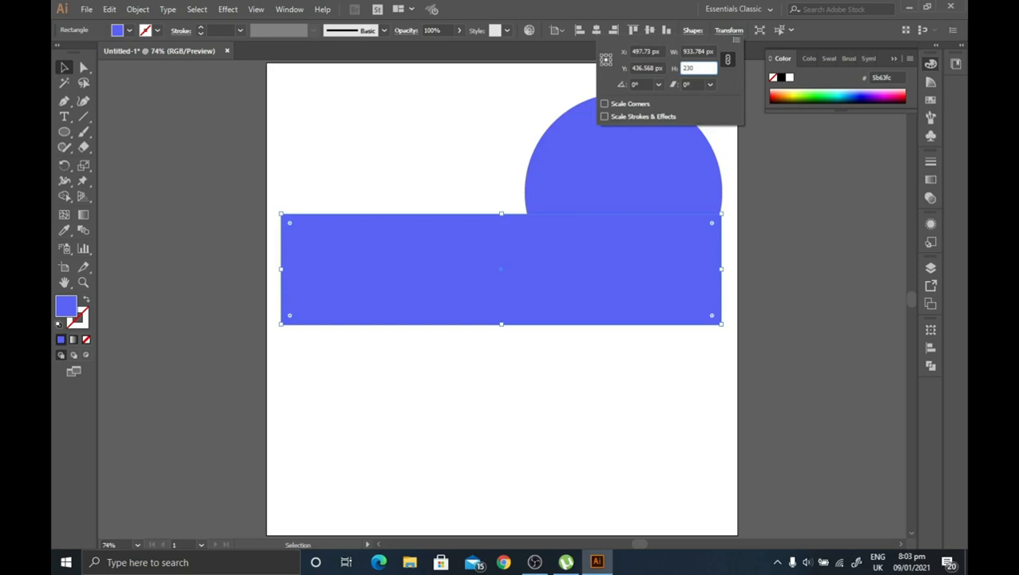
key(Return)
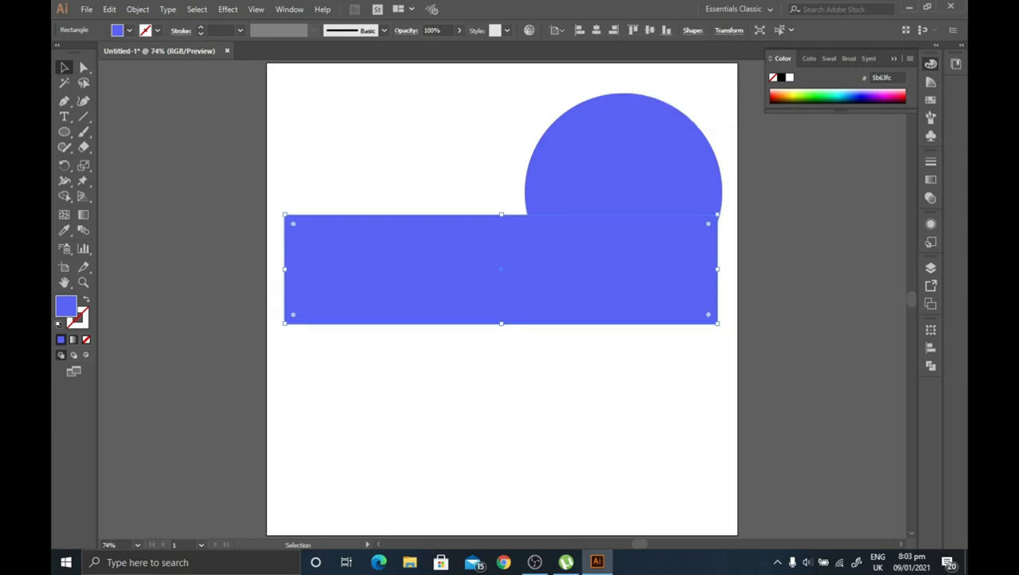
- Move the circle slightly down and left over the rectangle and set its height to 460 px with proportions linked
click(682, 142)
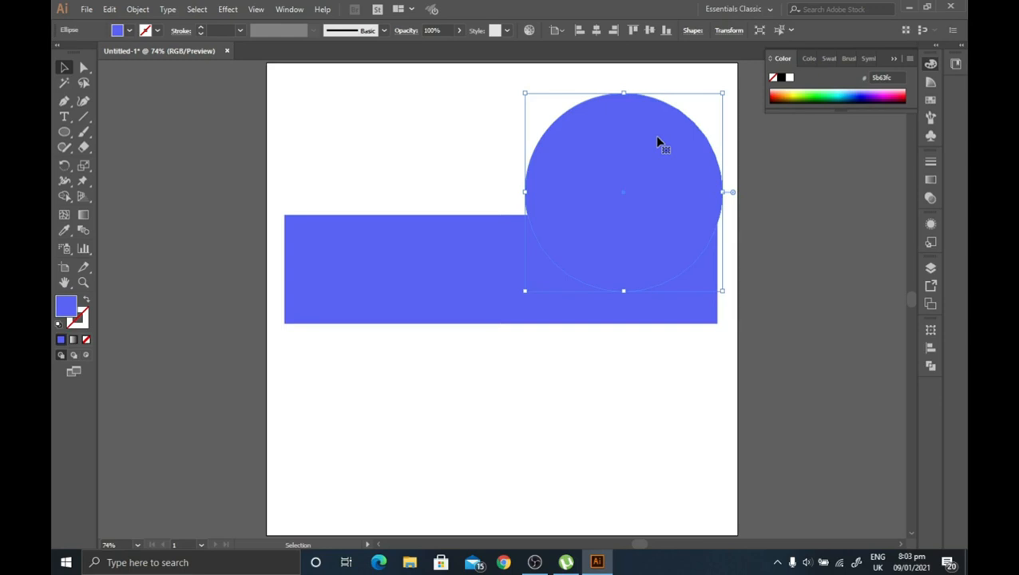
mouse_move(637, 148)
mouse_down()
mouse_move(632, 166)
mouse_move(634, 137)
mouse_move(627, 167)
mouse_up()
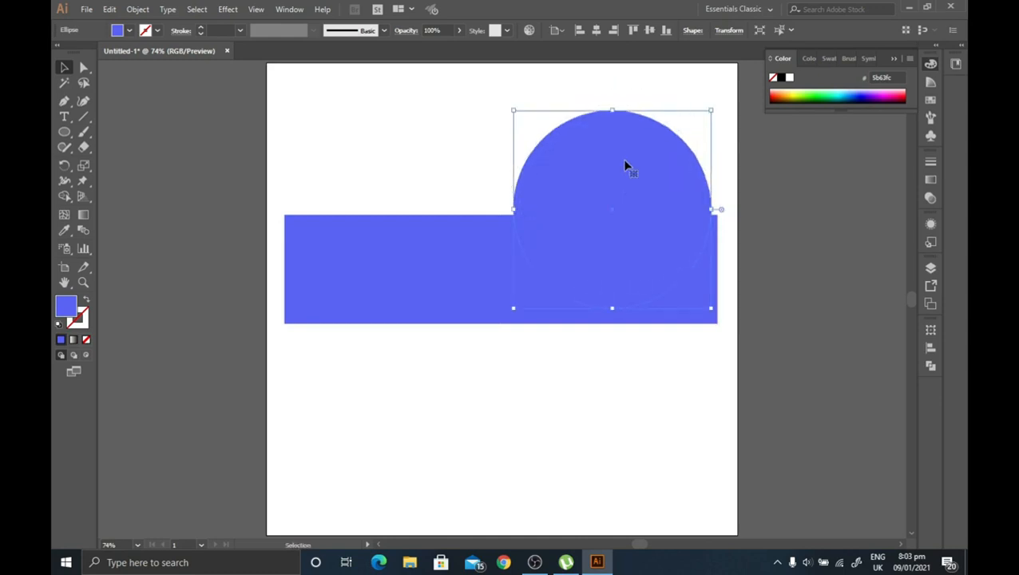
click(727, 31)
click(698, 68)
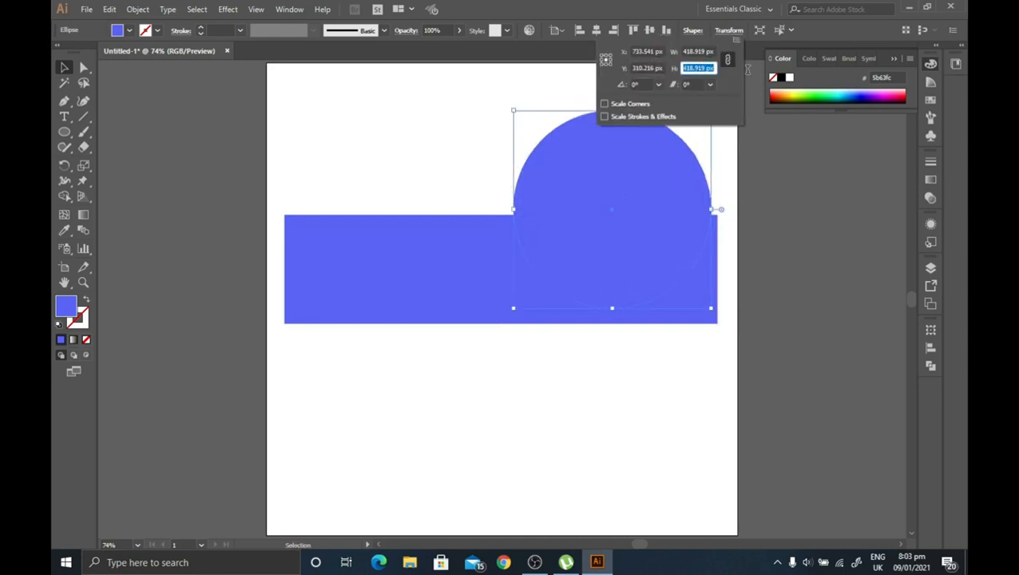
text(460)
key(Return)
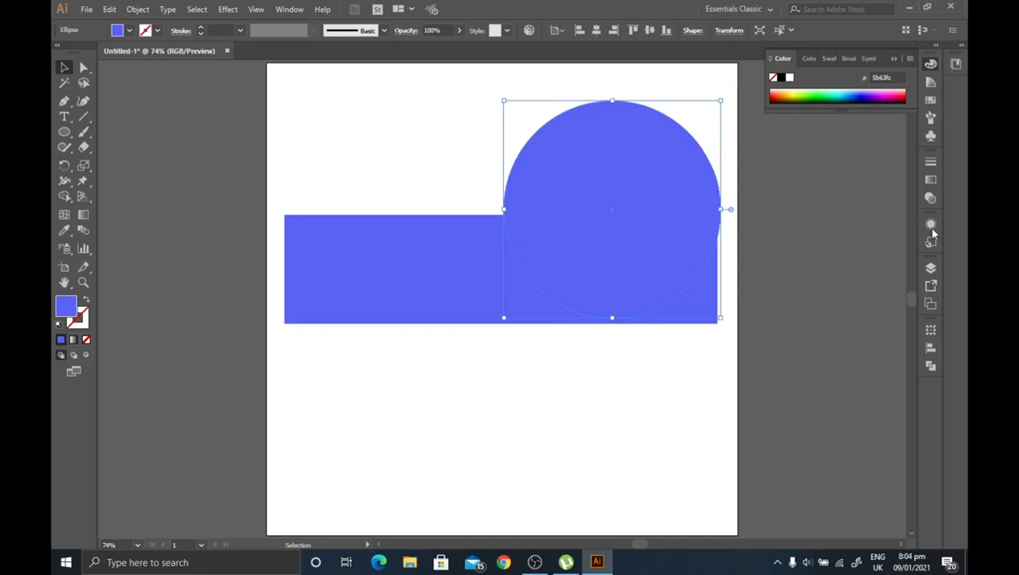
- Change the circle's fill to light yellow-green (#ddf76d) and deselect it
double_click(66, 303)
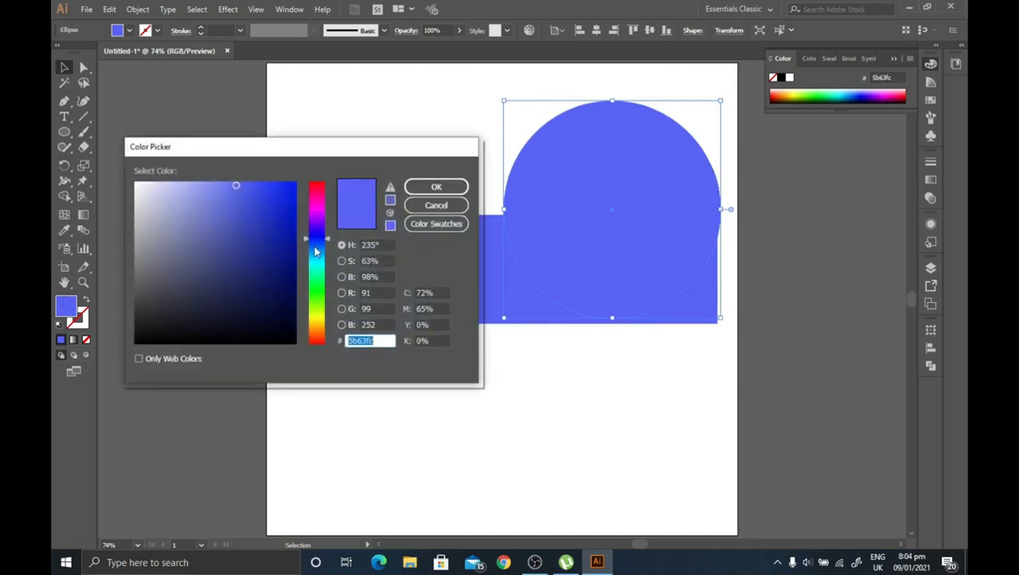
click(320, 313)
click(227, 185)
click(436, 186)
click(419, 142)
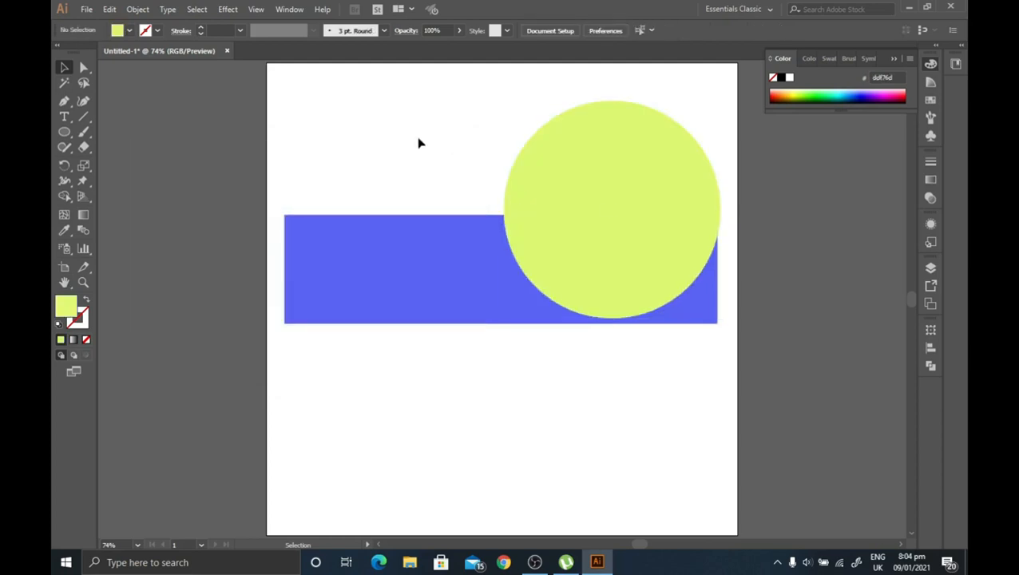
- Select the yellow-green circle and examine its overlap with the blue rectangle at zoom levels between 66.67% and 150%
click(631, 188)
click(629, 176)
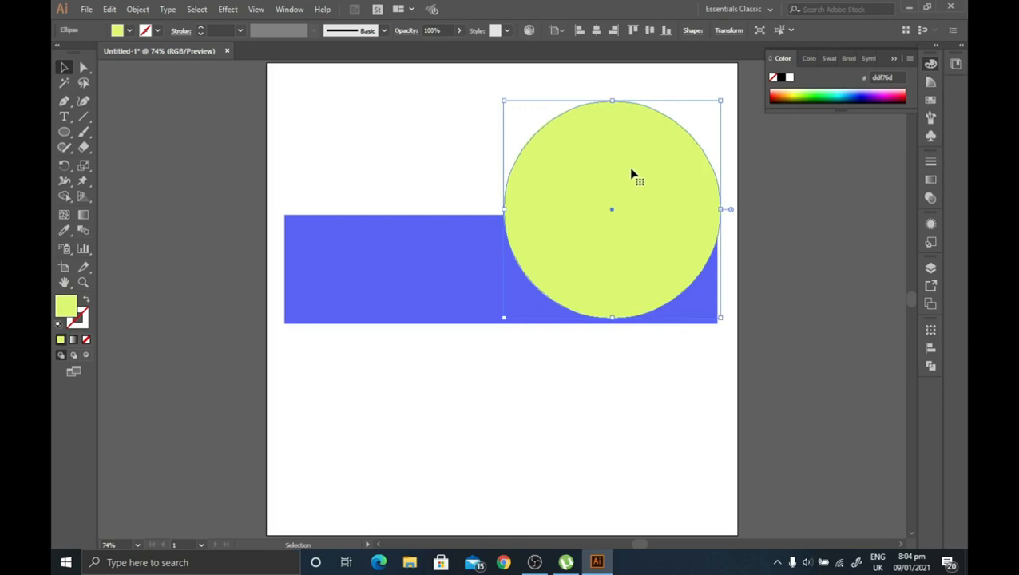
key(ctrl+1)
scroll(656, 138, up, 1)
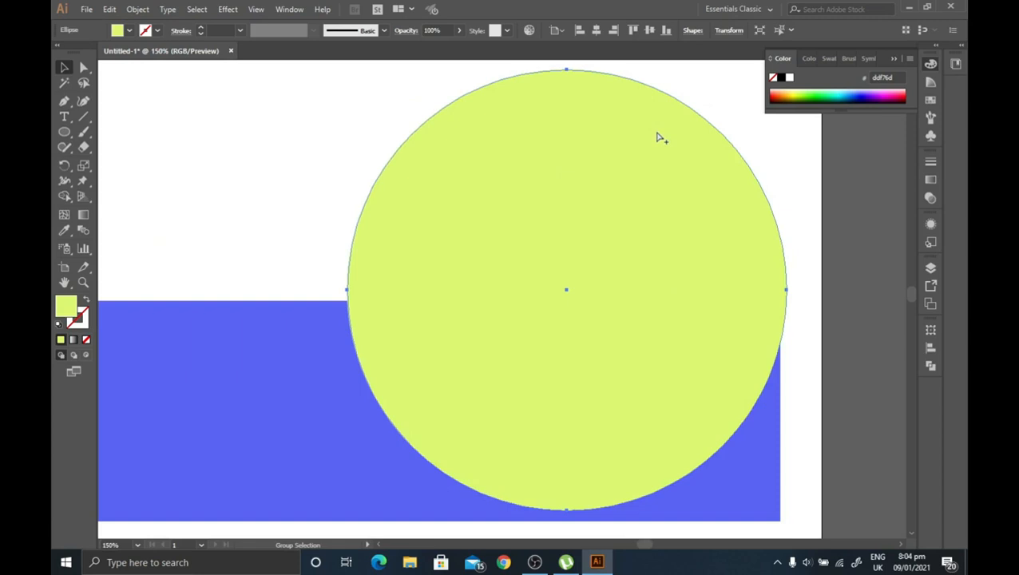
scroll(657, 137, down, 2)
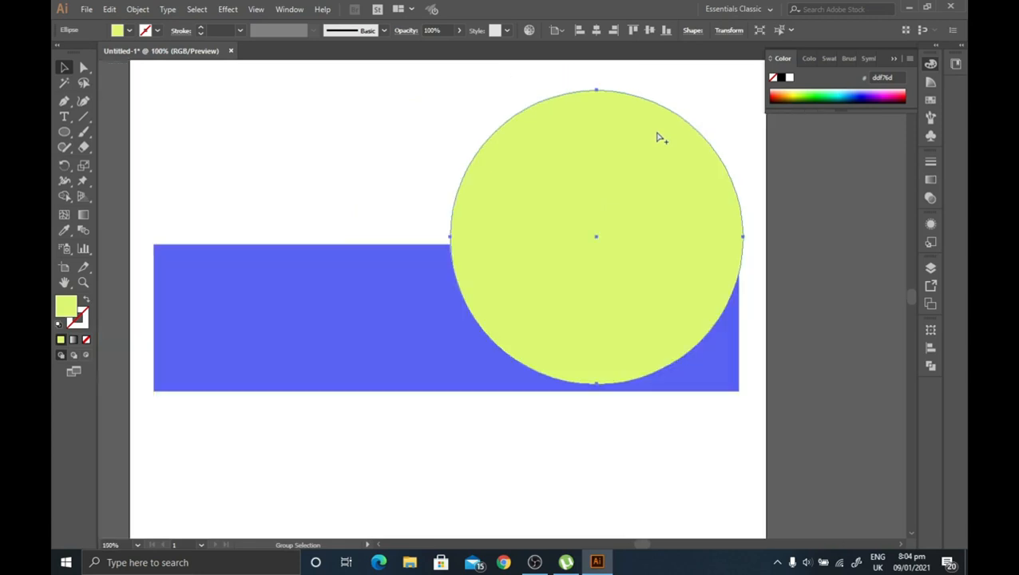
scroll(705, 184, up, 2)
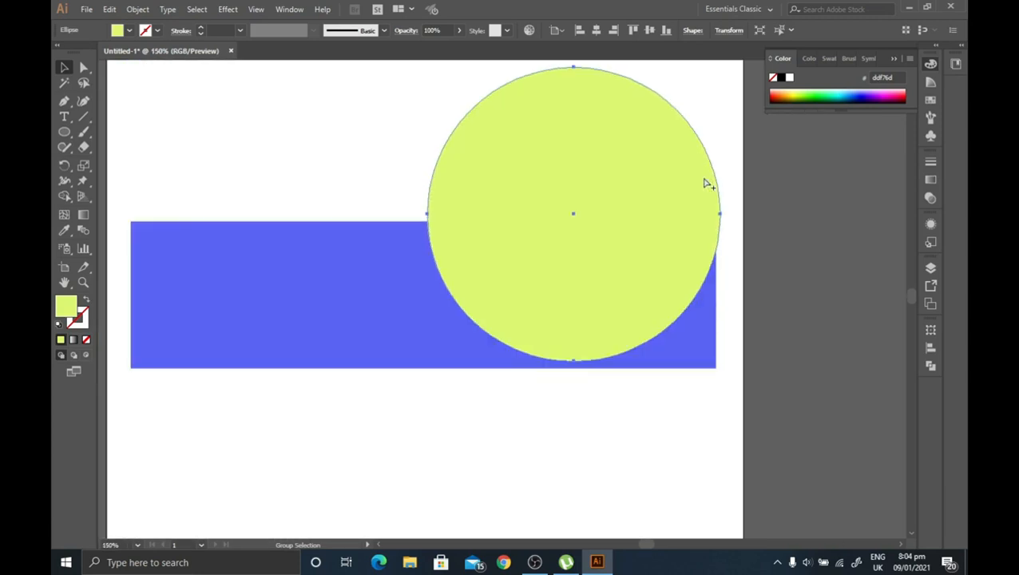
scroll(662, 203, down, 2)
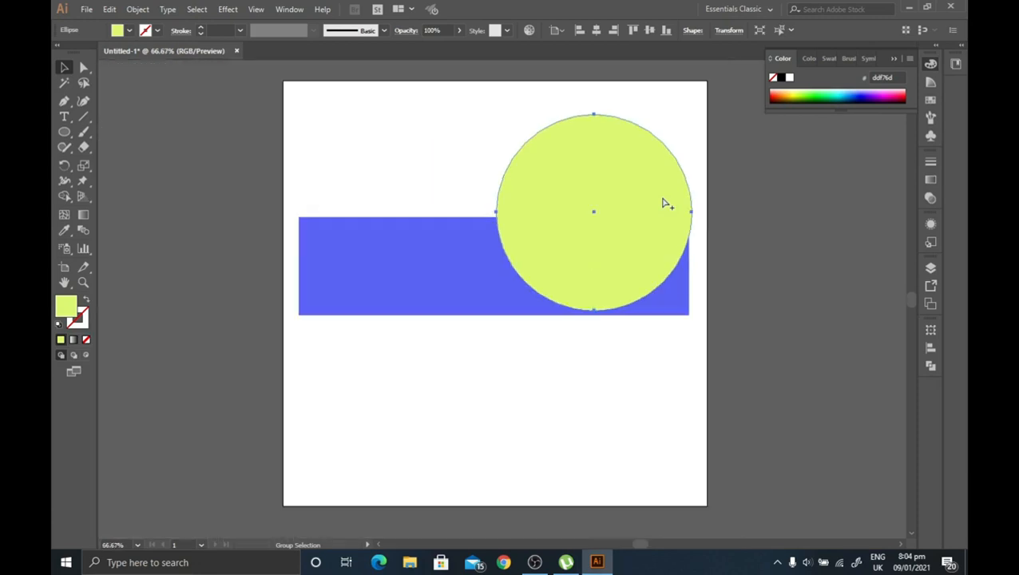
scroll(639, 188, up, 1)
scroll(607, 181, up, 1)
scroll(605, 181, down, 1)
scroll(605, 181, down, 1)
scroll(594, 165, up, 1)
key(v)
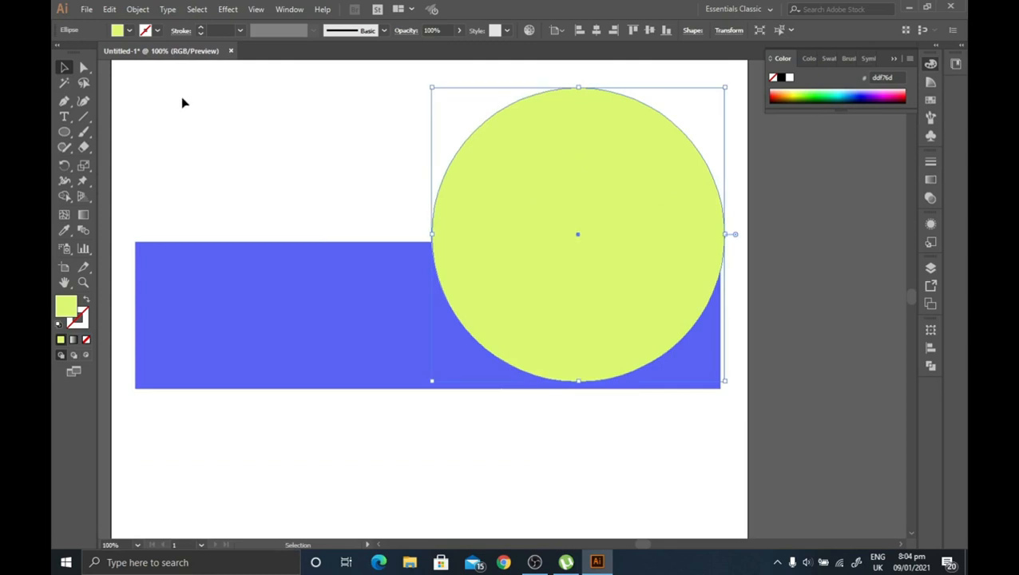
key(a)
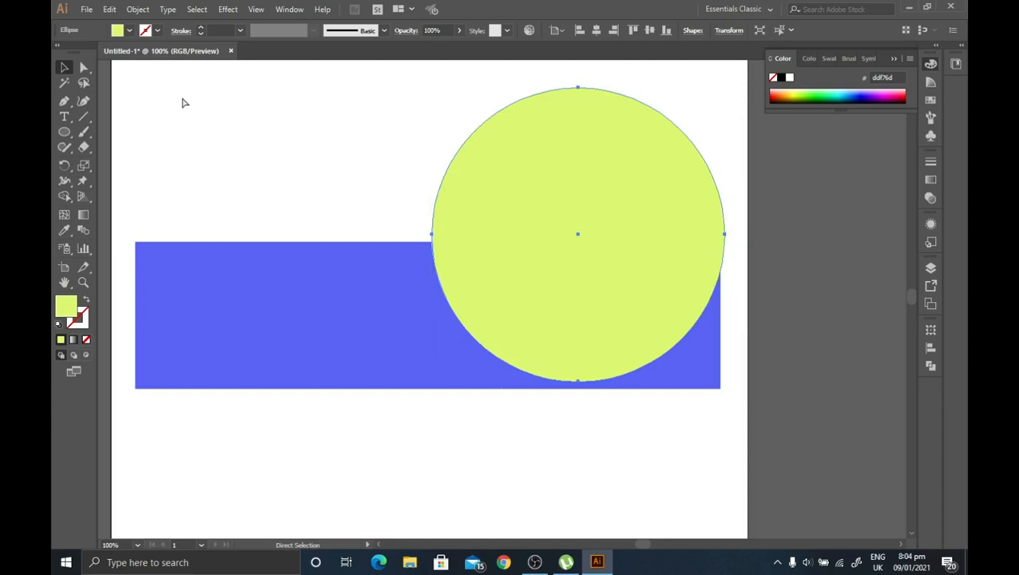
key(ctrl+equal)
key(ctrl+minus)
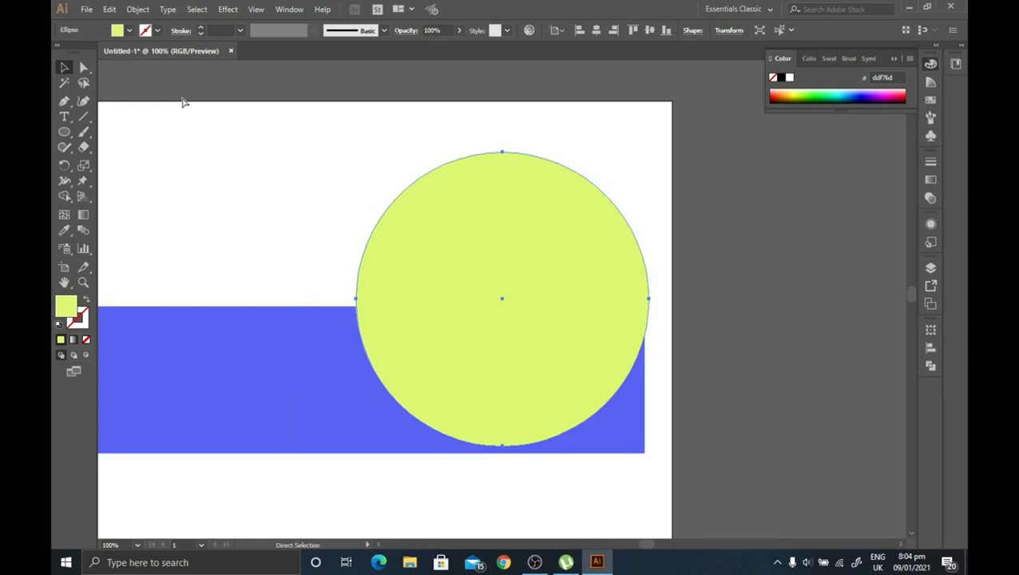
key(ctrl+equal)
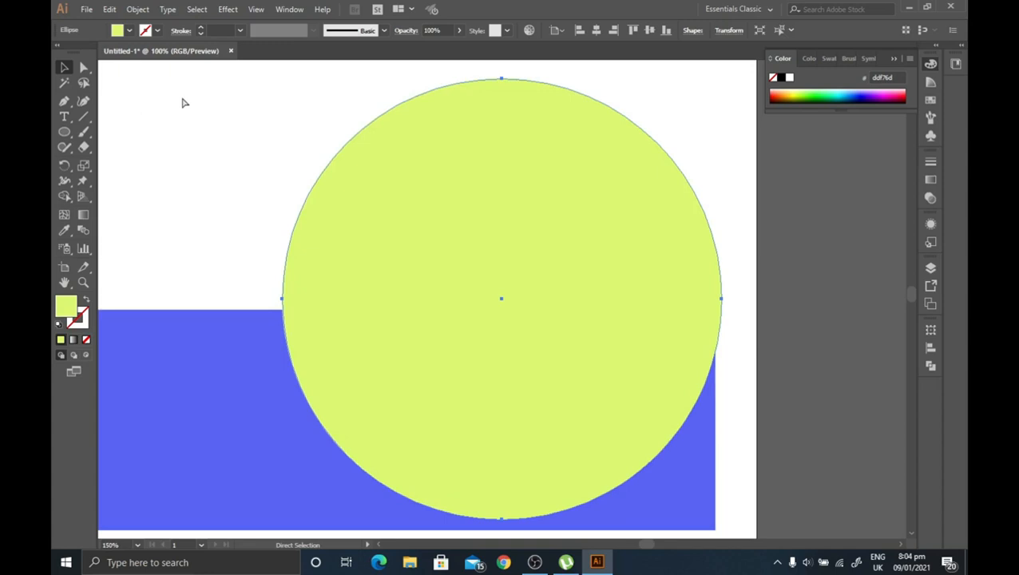
- Move the yellow-green circle so it snaps flush with the right and bottom edges of the blue rectangle
key(ctrl+minus)
key(v)
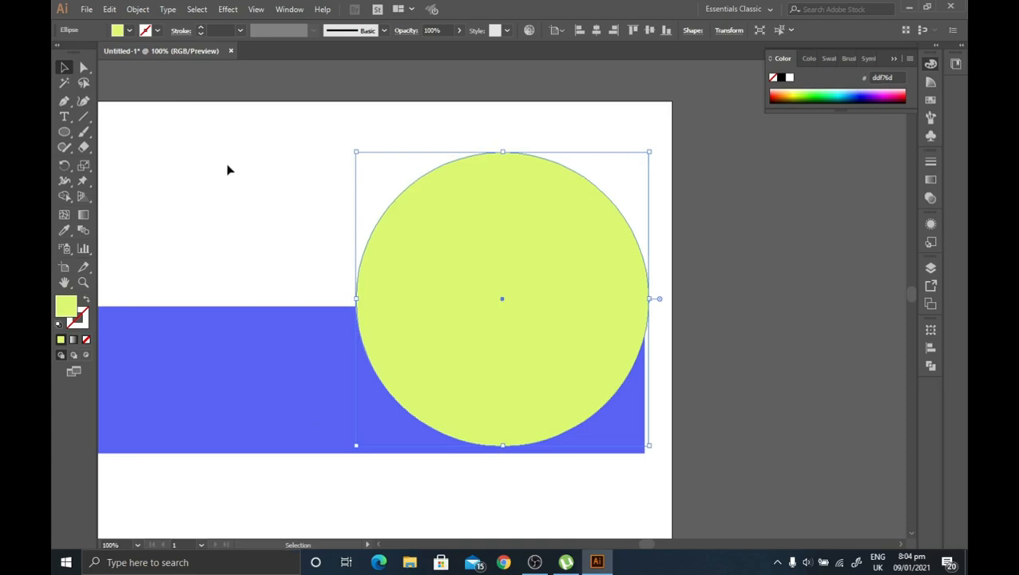
click(263, 182)
scroll(499, 466, up, 1)
click(586, 341)
drag(602, 268, 595, 281)
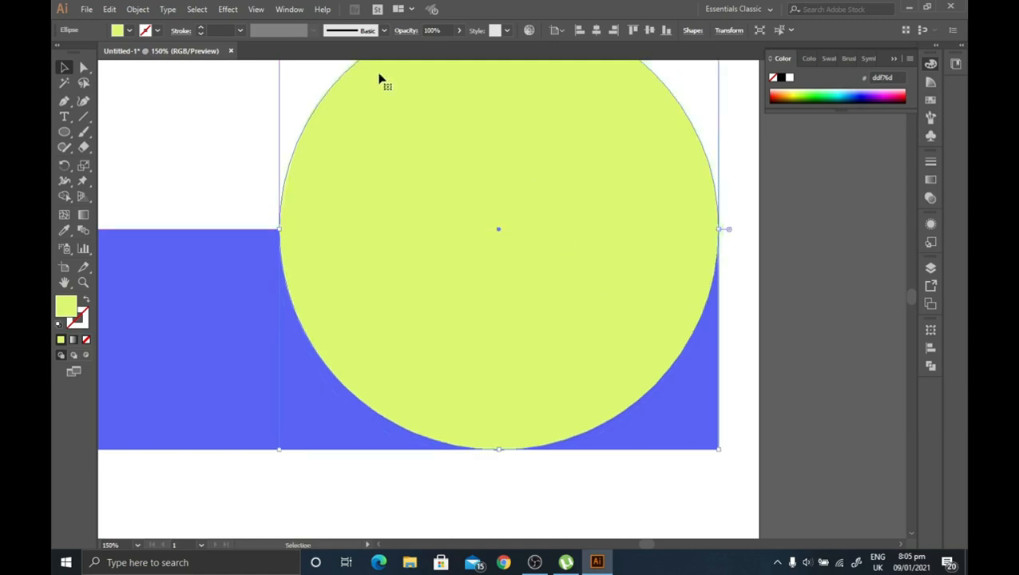
- Check the Smart Guides setting and test the circle's snapping against the rectangle's edges
click(256, 10)
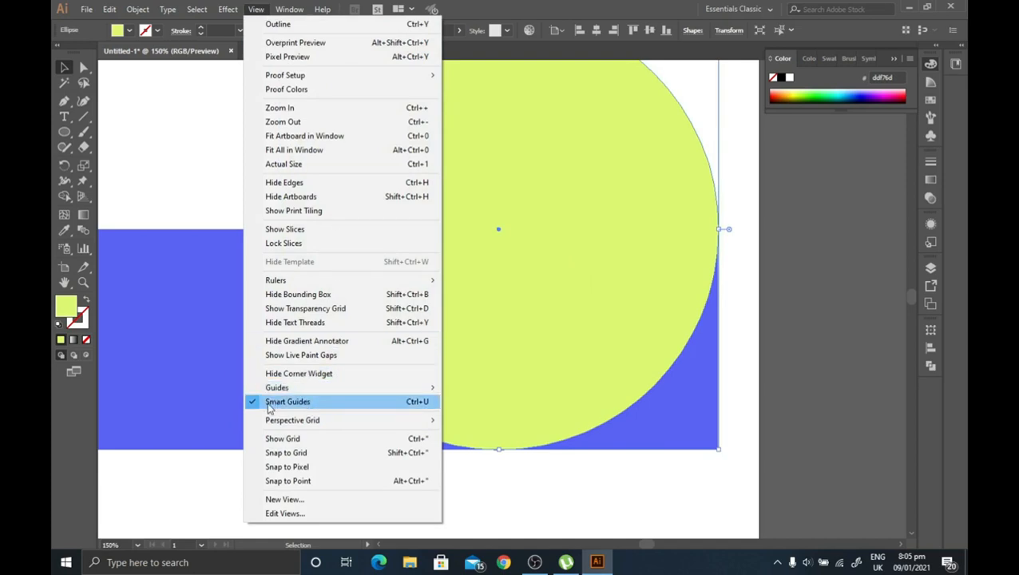
click(782, 230)
drag(622, 246, 586, 248)
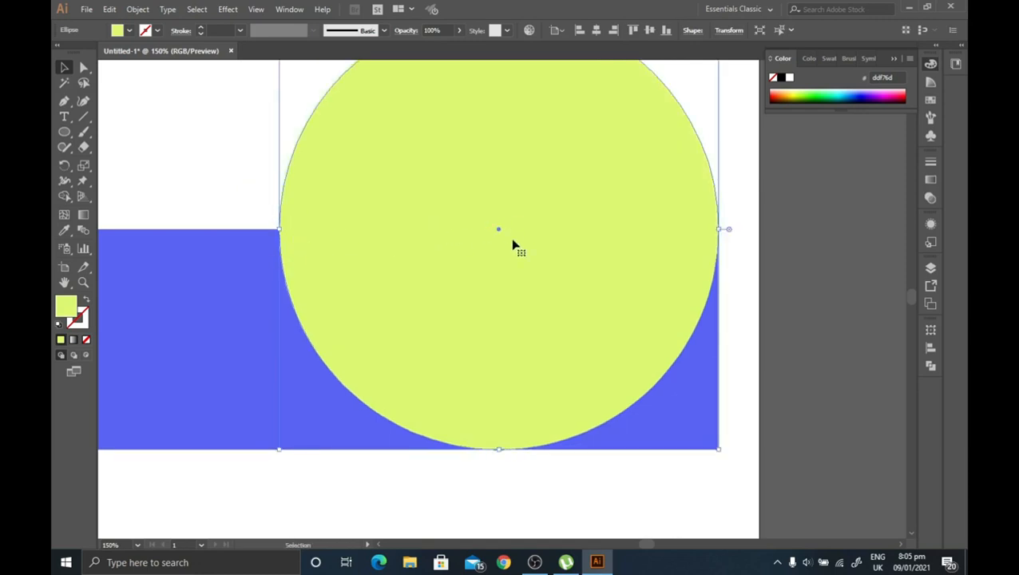
- Duplicate the circle onto the rectangle's left end, snapping the copy to the rectangle's left and top edges, and deselect it
scroll(497, 243, right, 1)
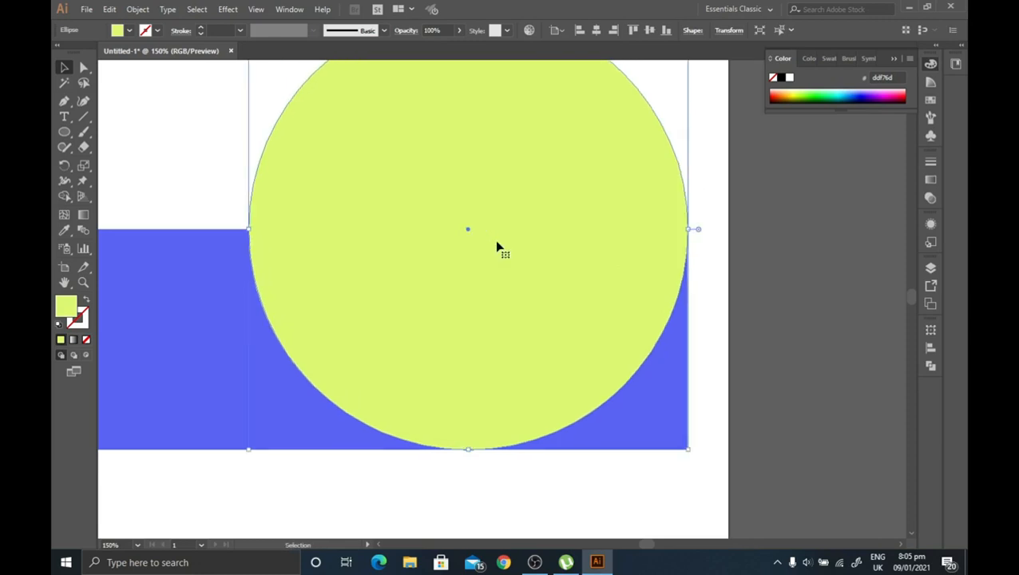
scroll(496, 243, down, 2)
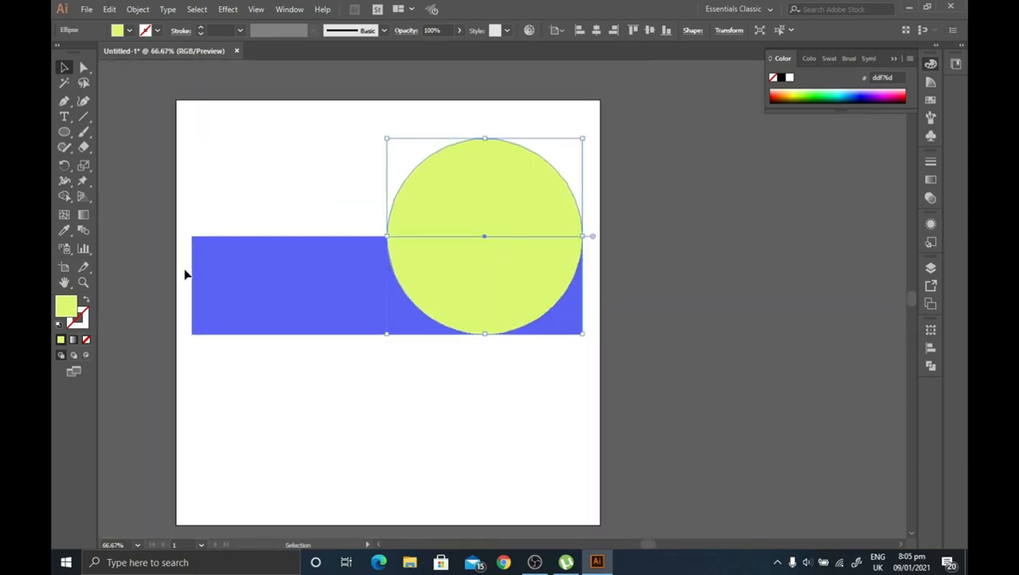
scroll(145, 298, up, 1)
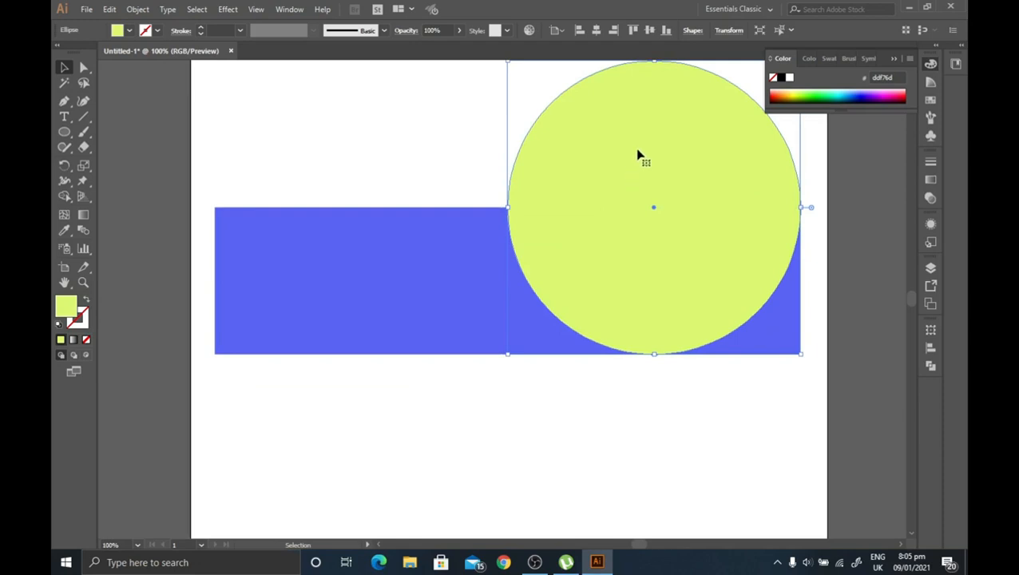
drag(637, 154, 347, 299)
click(379, 125)
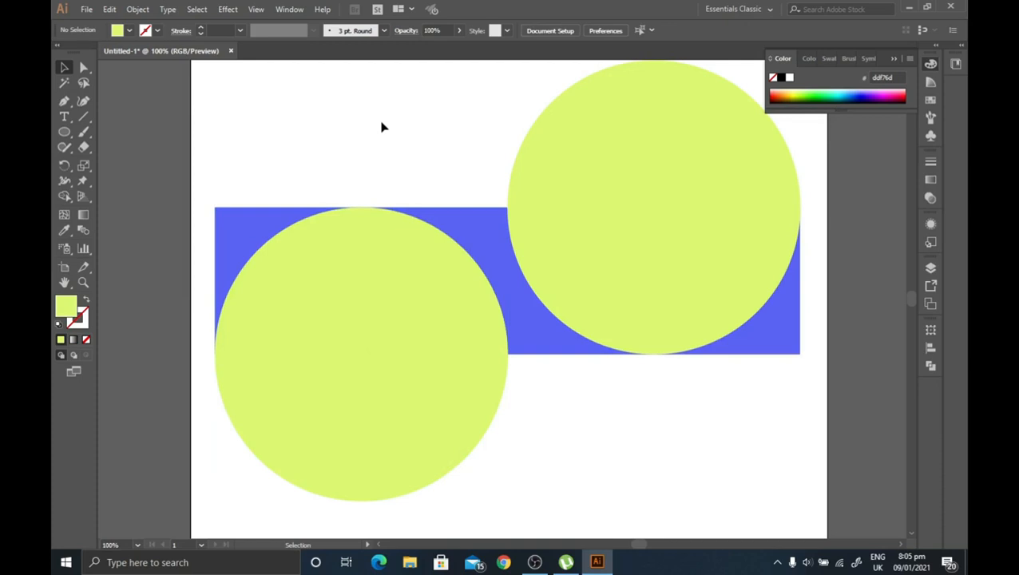
- Duplicate the right-hand circle over the left one and scale the copy down proportionally to less than half its size
click(641, 148)
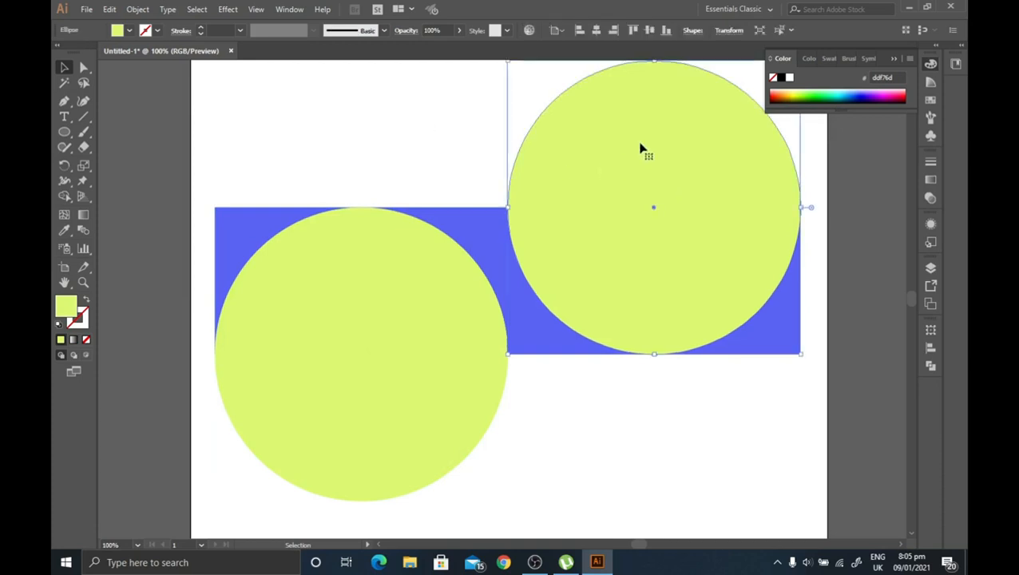
drag(641, 149, 355, 224)
drag(367, 137, 361, 303)
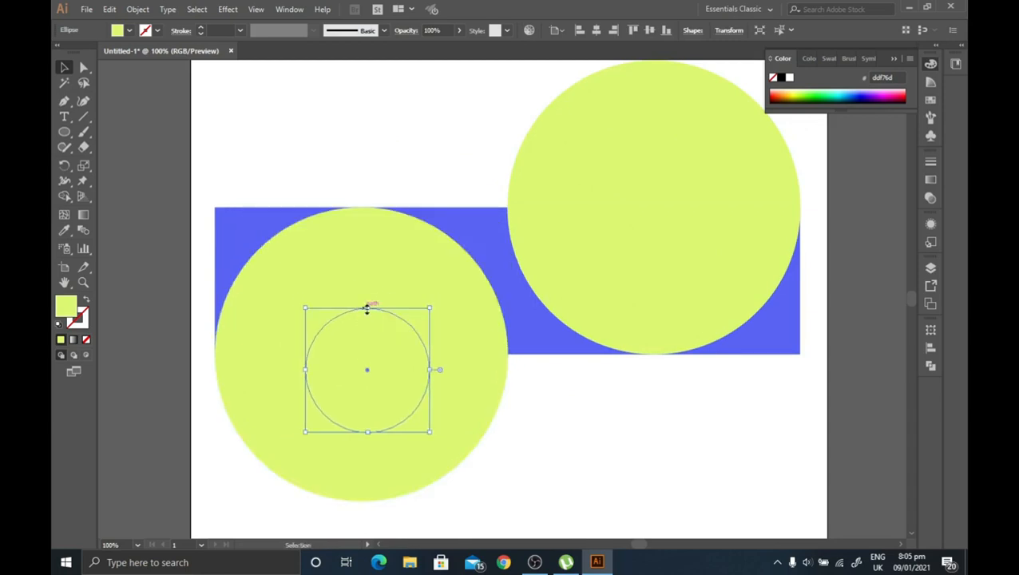
- Sample the rectangle's blue (#5b63fc) with the Eyedropper as the small circle's fill
click(64, 230)
click(260, 212)
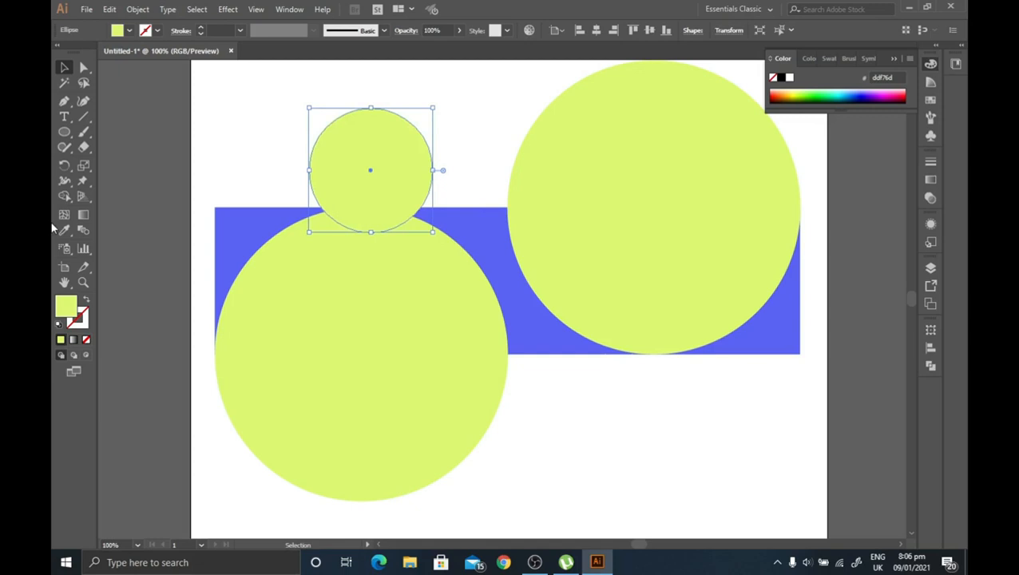
click(65, 231)
click(237, 215)
click(65, 67)
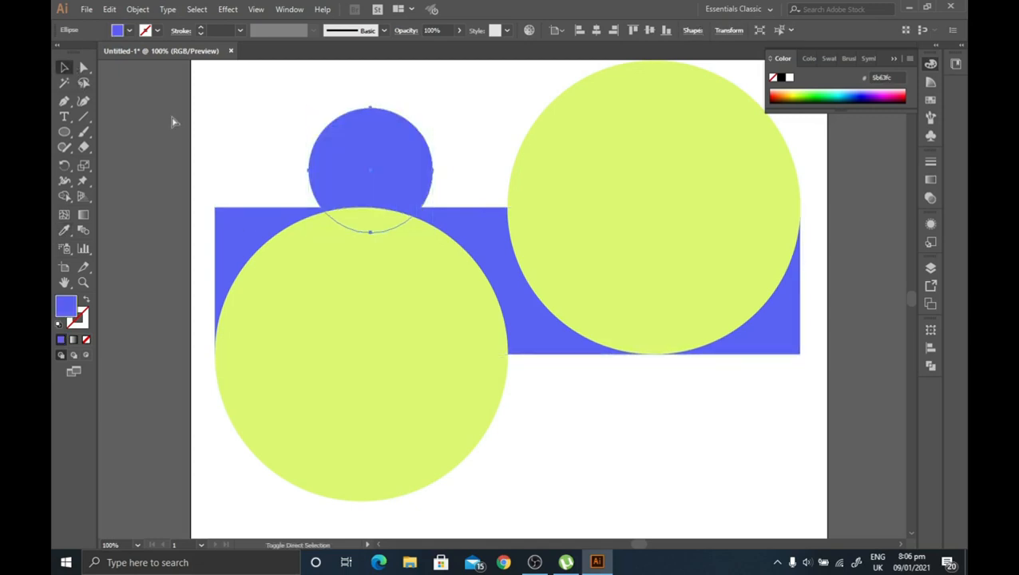
- Place the small blue circle in the lower half of the left circle and scale it to span from that circle's centre to its bottom edge
drag(366, 142, 355, 409)
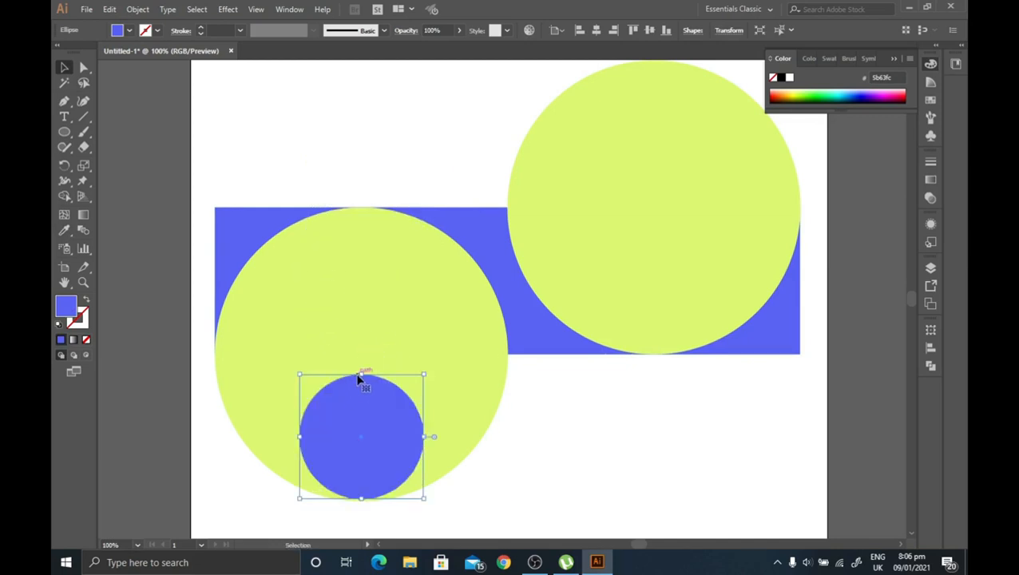
mouse_move(363, 373)
mouse_down()
mouse_move(368, 343)
mouse_move(362, 357)
mouse_up()
click(594, 428)
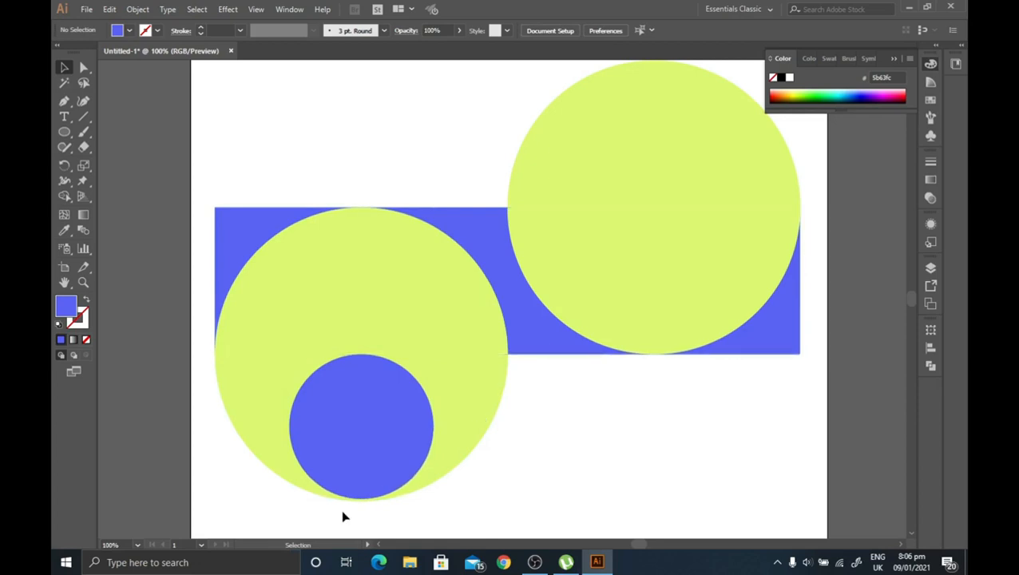
scroll(349, 518, up, 4)
click(419, 447)
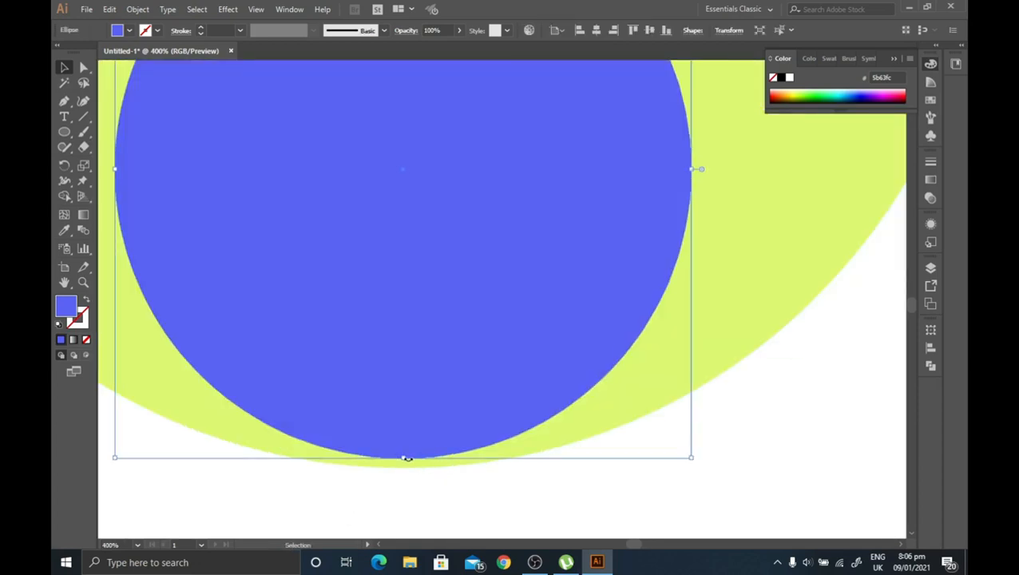
drag(405, 459, 405, 472)
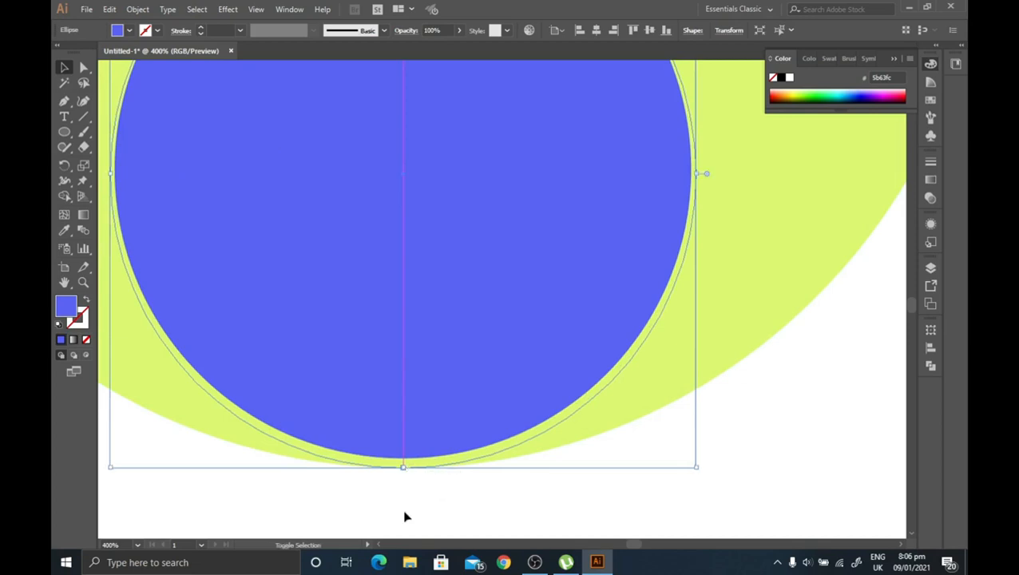
click(403, 515)
key(ctrl+0)
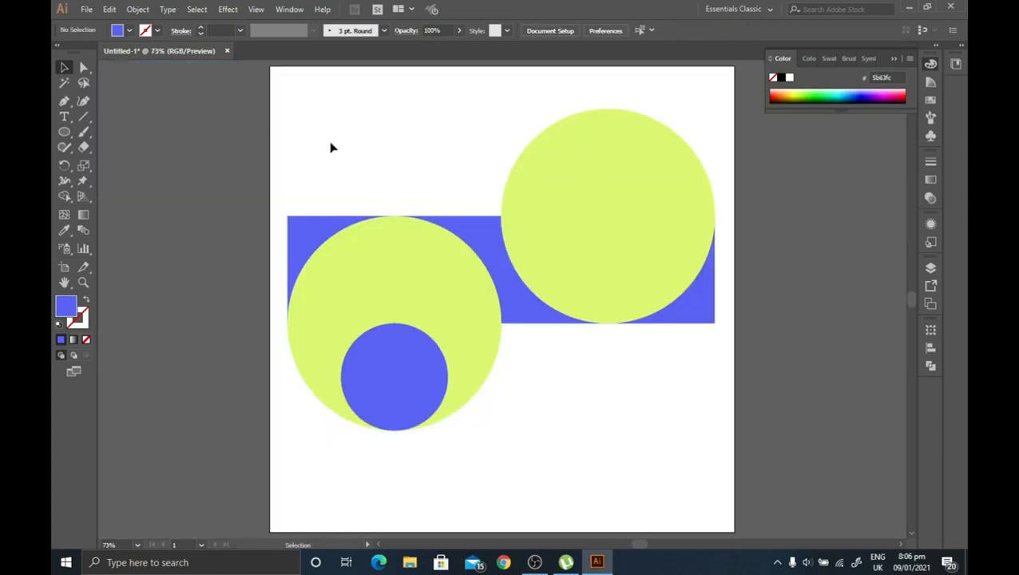
- Select all shapes and use Shape Builder to merge the left crescent with the rectangle's inner regions
drag(292, 118, 709, 461)
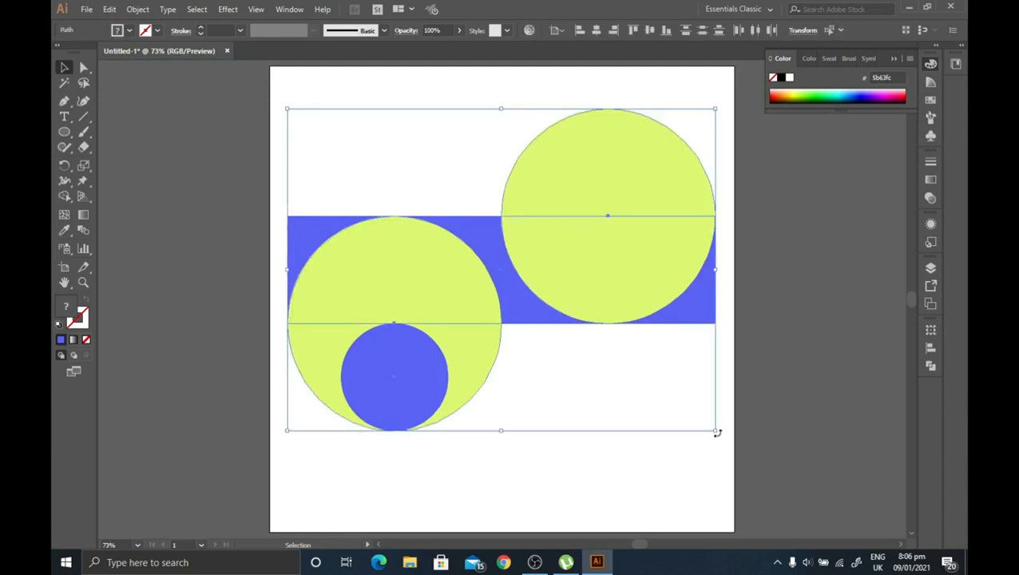
click(64, 196)
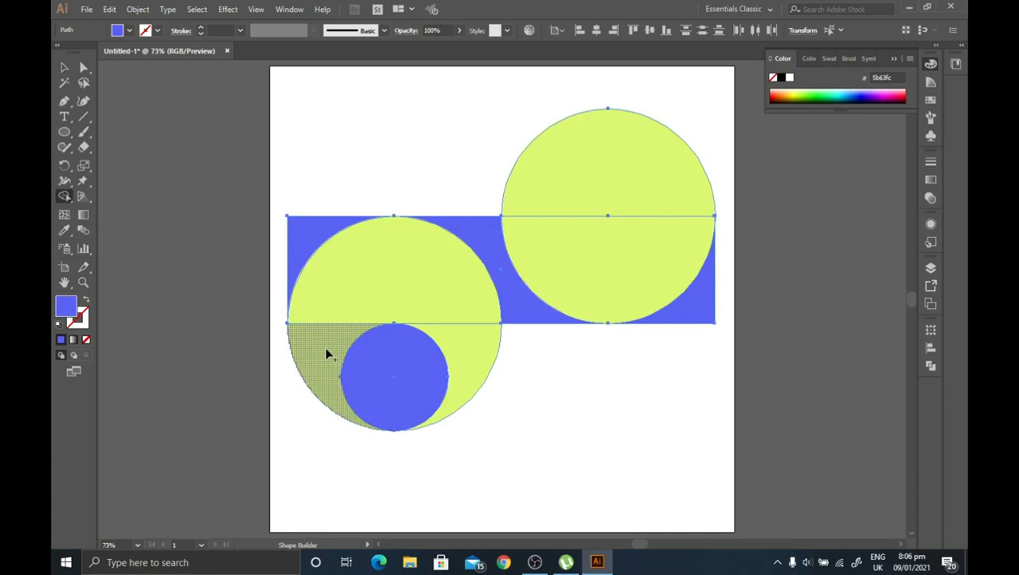
mouse_move(326, 351)
mouse_down()
mouse_move(326, 322)
mouse_move(346, 298)
mouse_up()
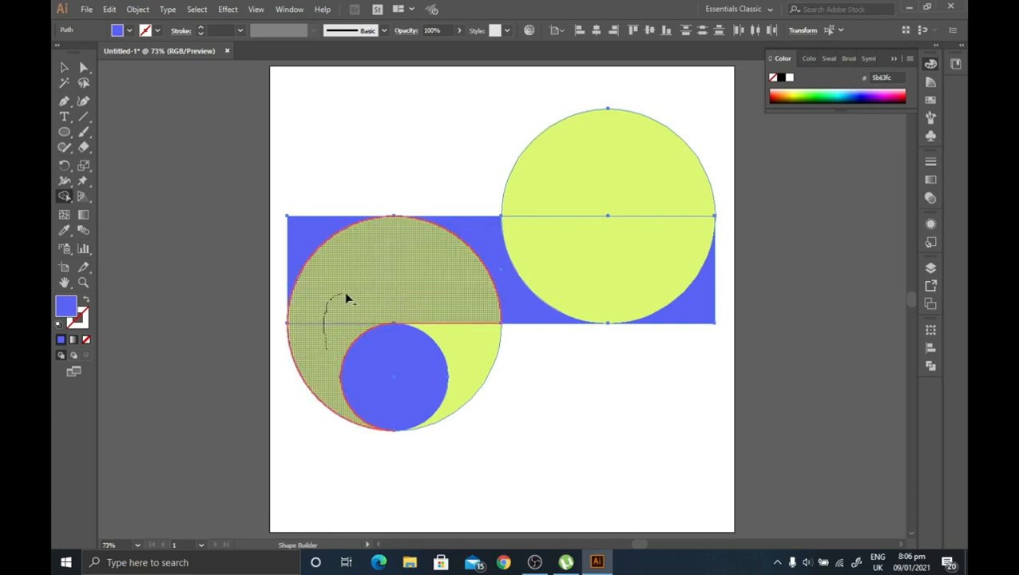
drag(424, 284, 582, 272)
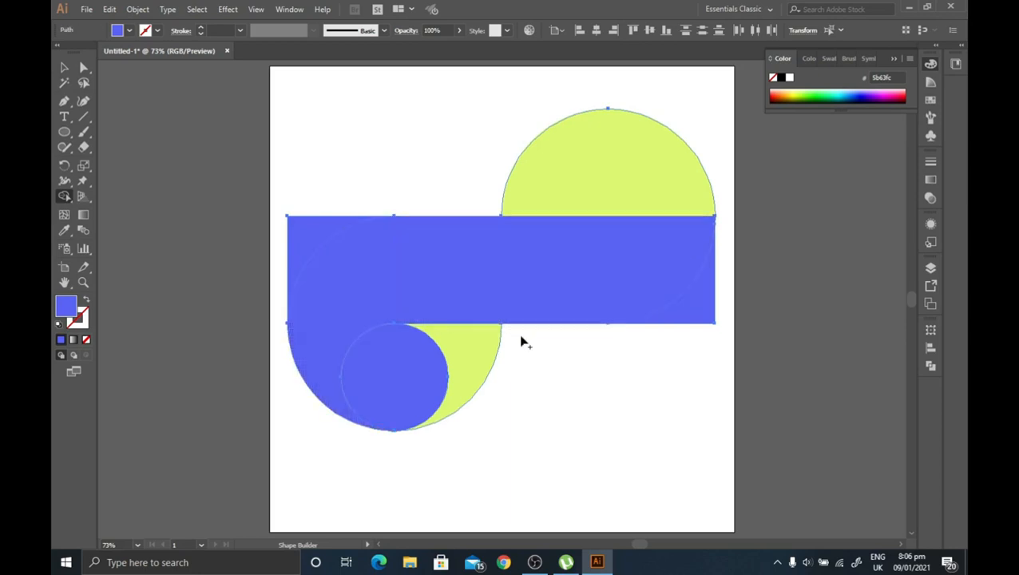
- Remove the leftover circle parts and the rectangle's upper-left and lower-right corners with Shape Builder, and deselect the resulting shape
drag(455, 349, 407, 391)
drag(300, 225, 273, 229)
alt+click(600, 157)
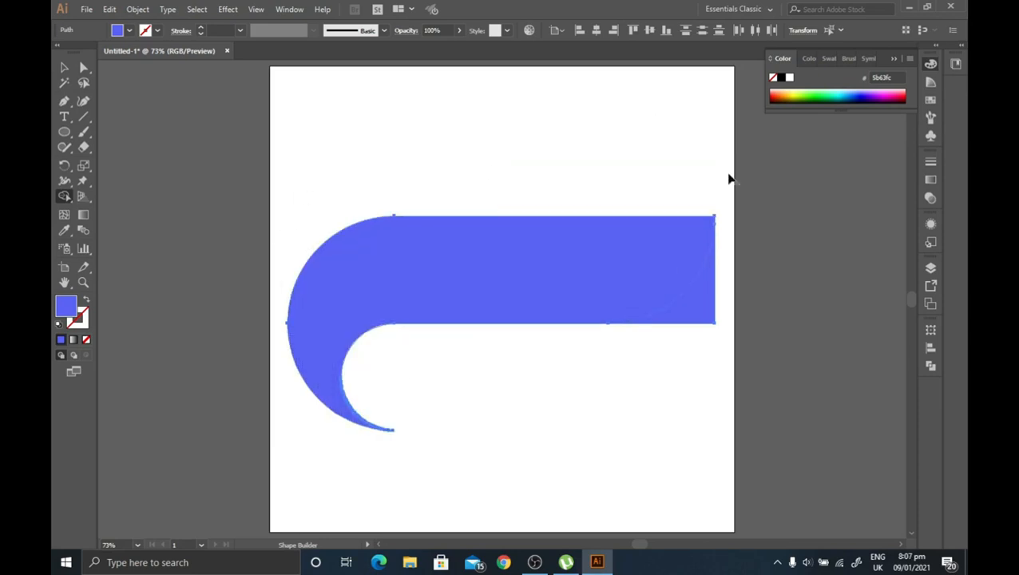
alt+click(709, 319)
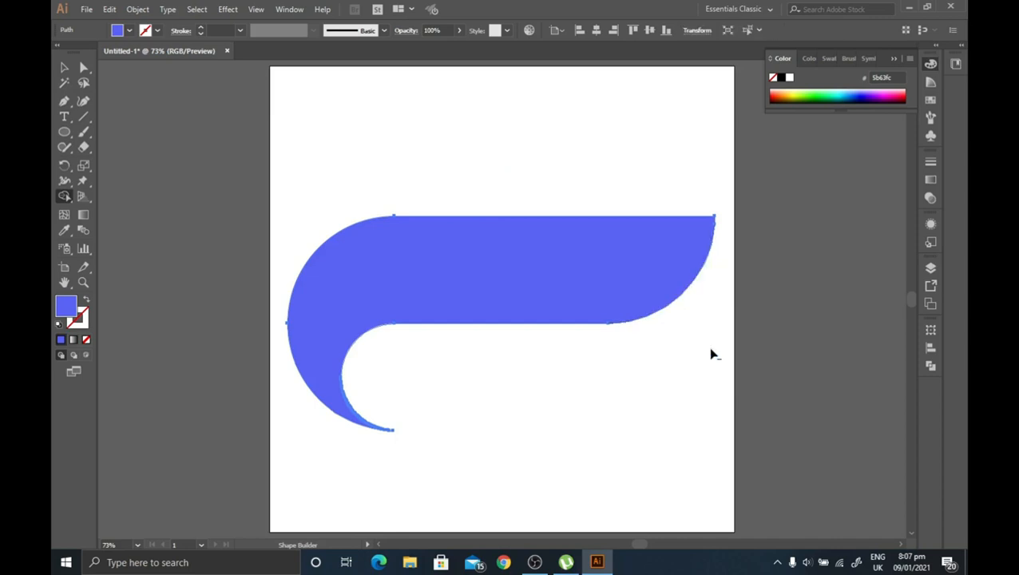
click(64, 67)
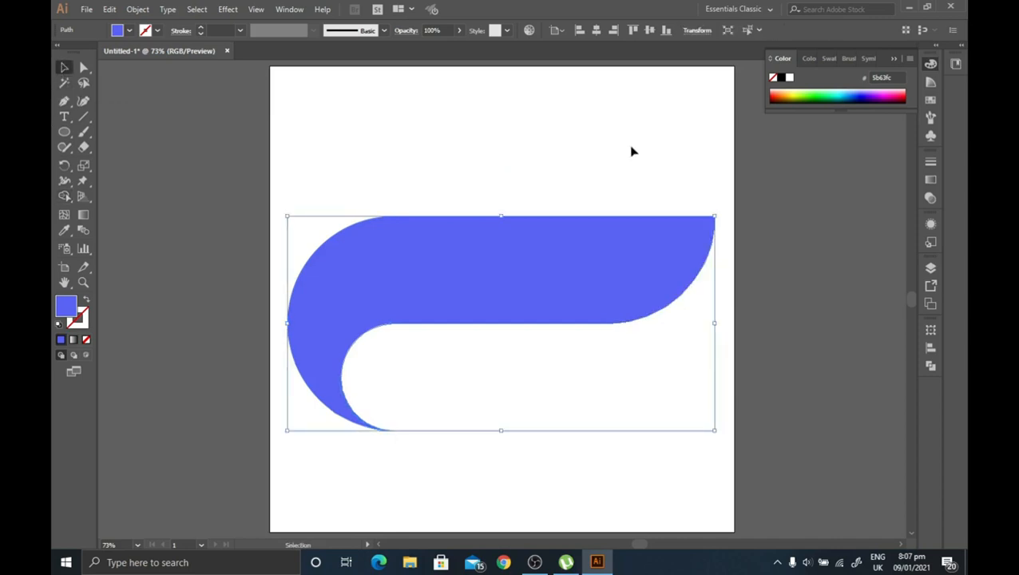
click(517, 151)
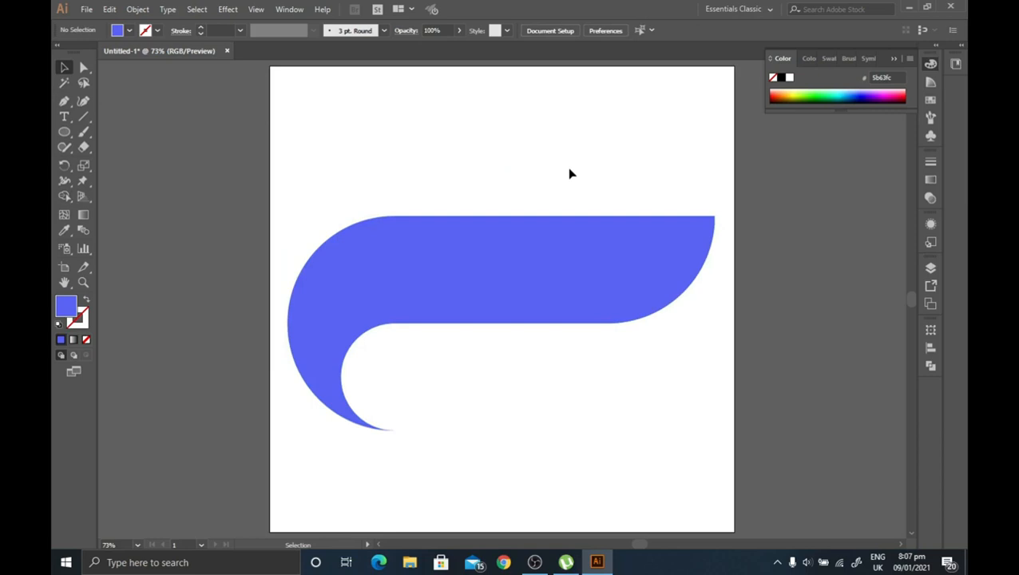
- Scale the blue curved shape down proportionally about its centre to under half size and move it up on the artboard
click(530, 244)
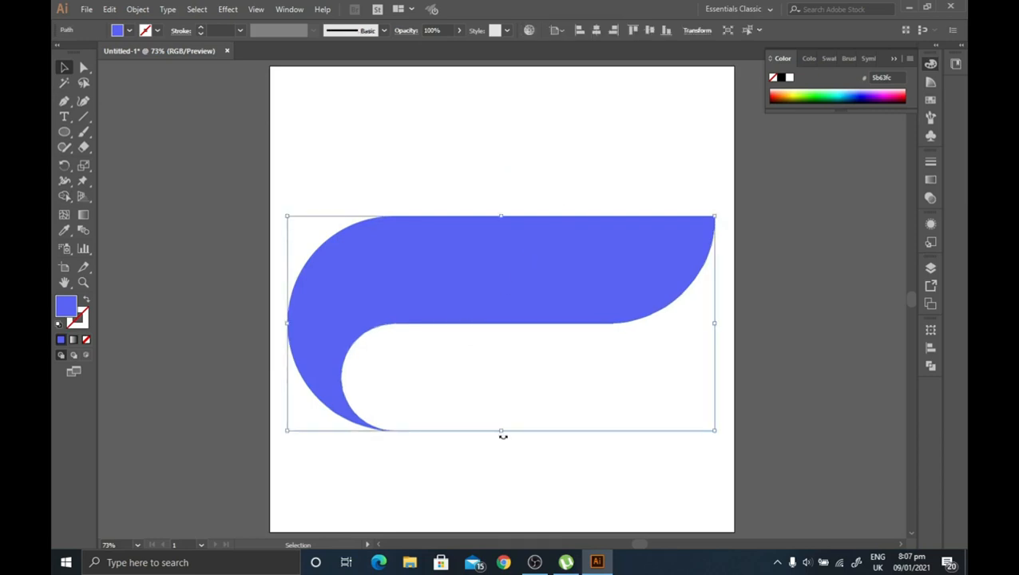
drag(504, 431, 501, 313)
drag(489, 263, 495, 187)
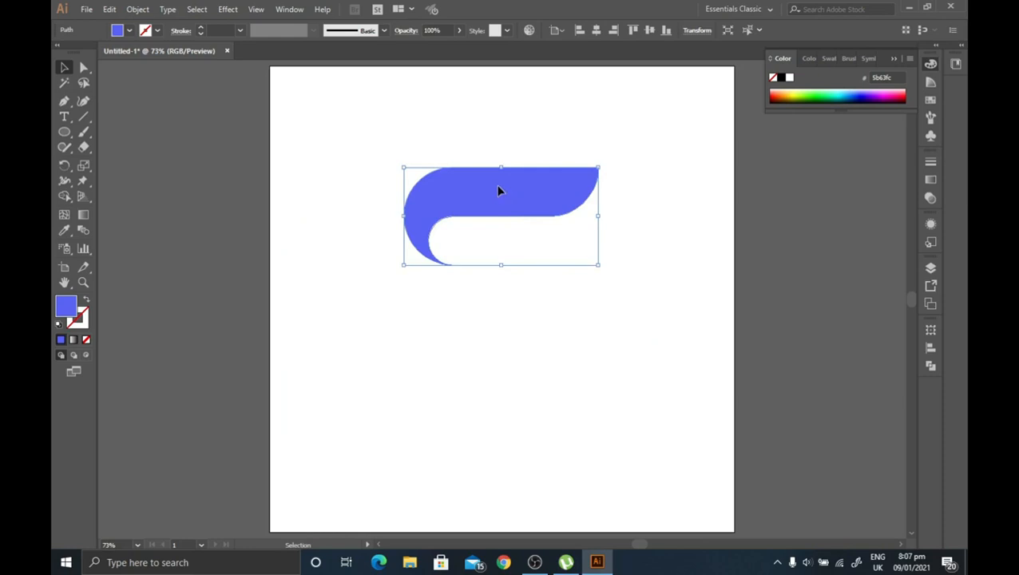
- Duplicate the curved shape straight below the original and rotate the copy by 180°
drag(498, 190, 497, 299)
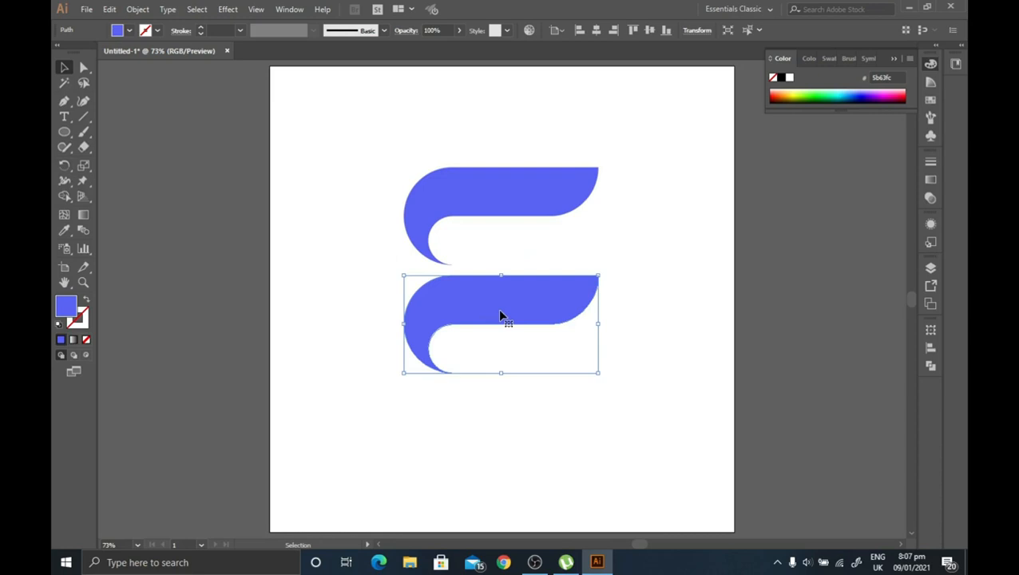
double_click(65, 168)
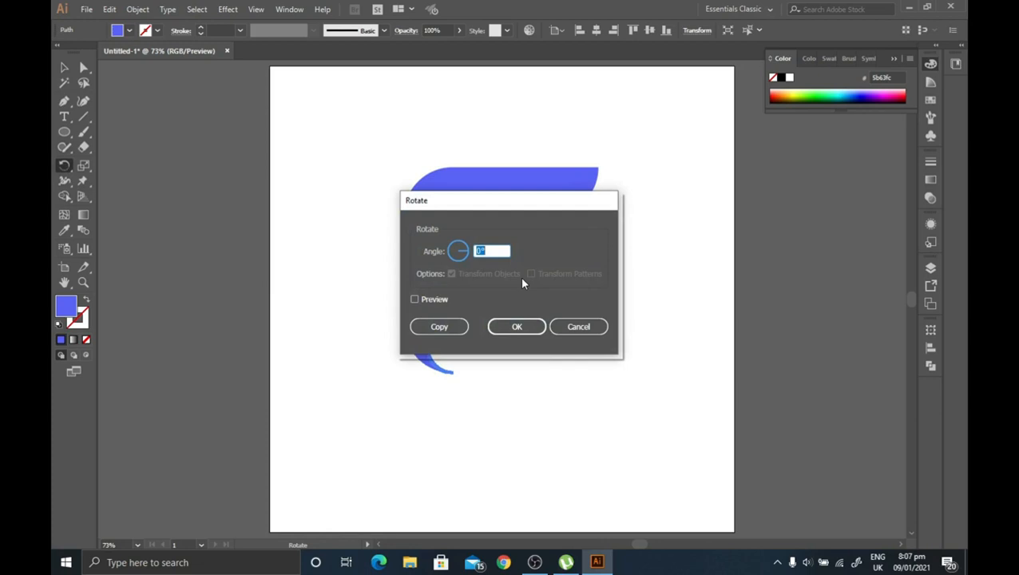
text(180)
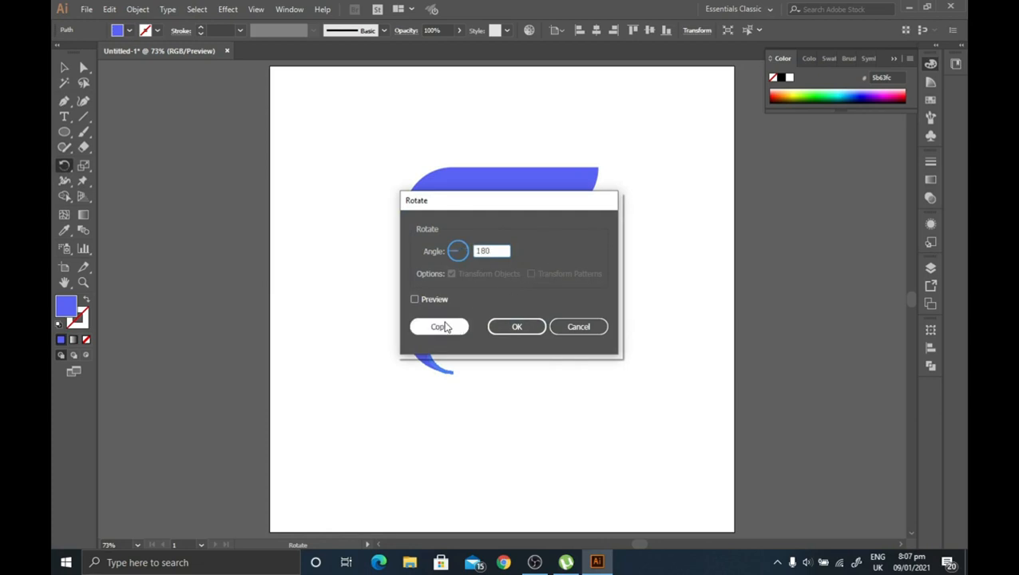
click(520, 325)
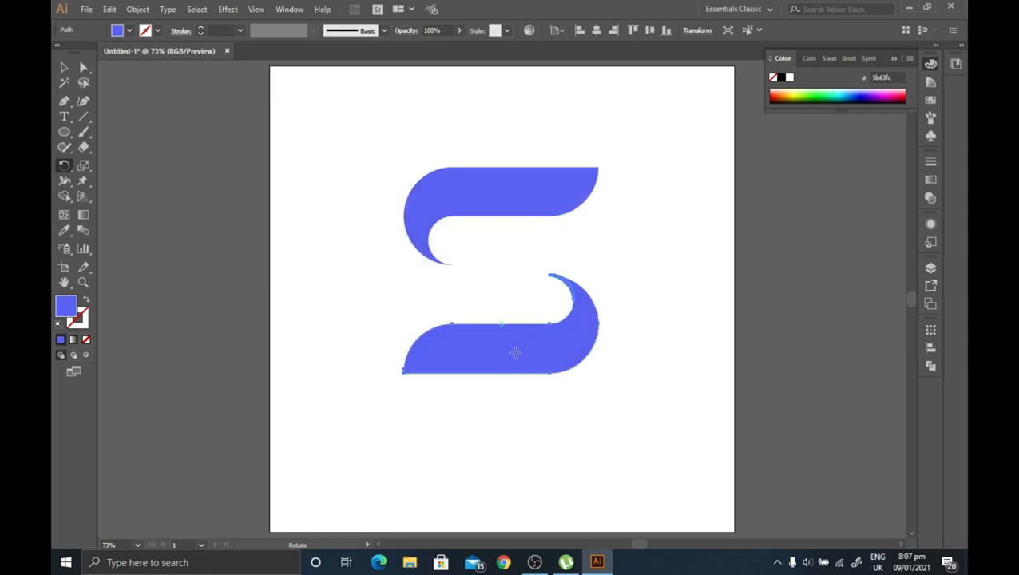
click(63, 68)
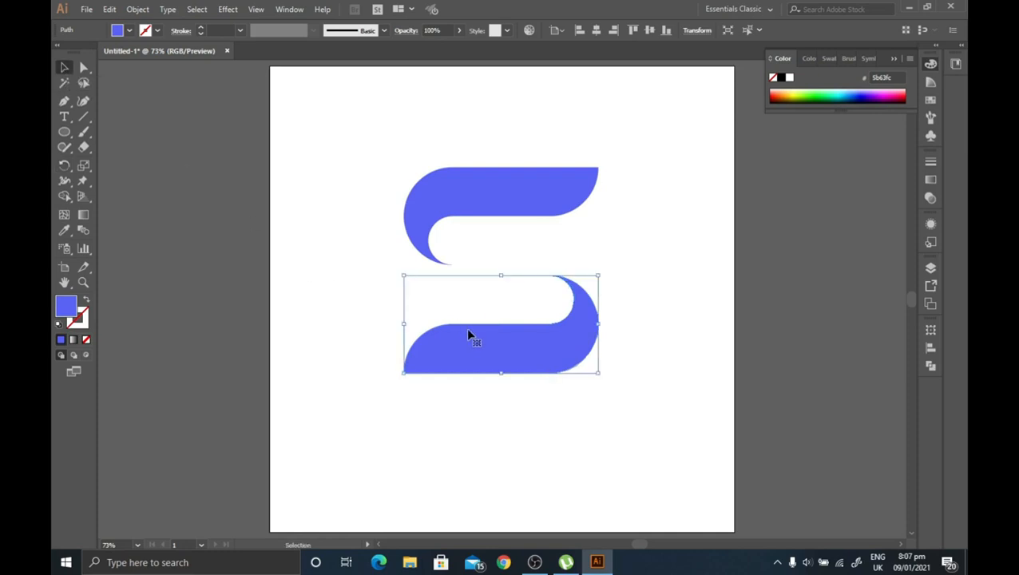
- Move the rotated copy up and left against the original to form an S, and shift both pieces toward the artboard's centre
drag(468, 343, 471, 287)
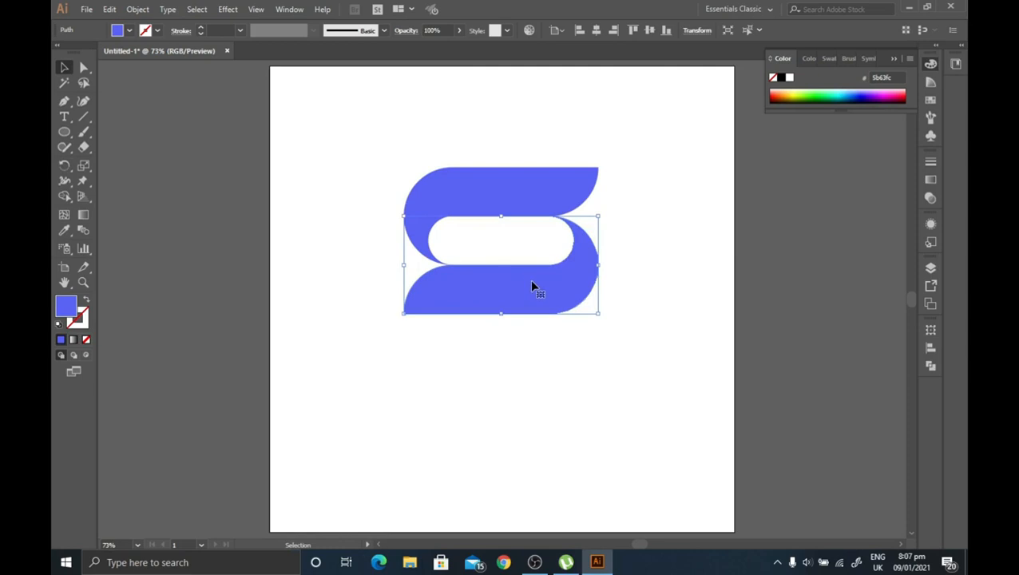
drag(515, 287, 486, 285)
click(623, 230)
drag(400, 146, 562, 341)
drag(489, 288, 508, 323)
click(607, 411)
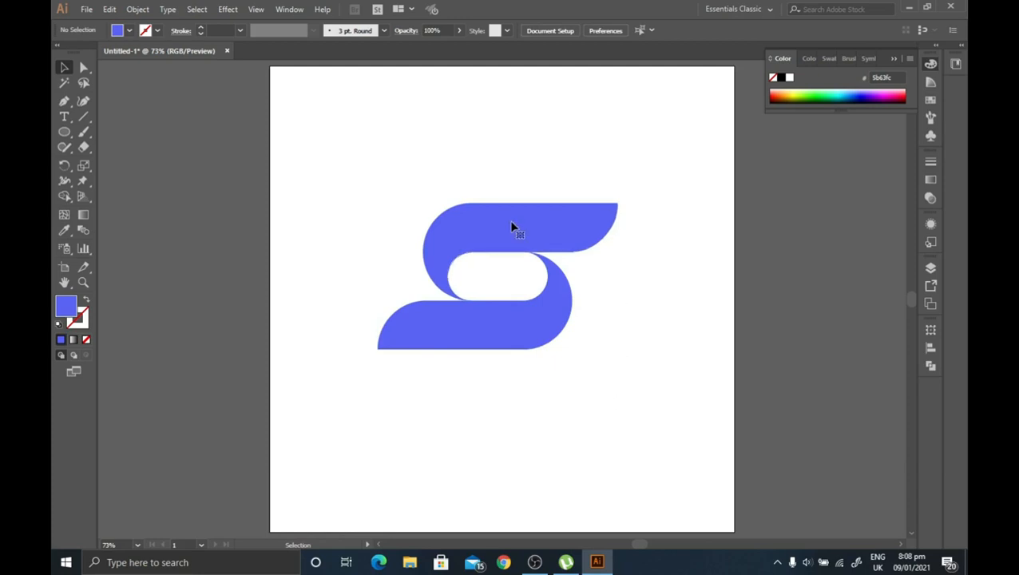
- Fill the upper piece of the S with a linear gradient running from orange at the start to red-orange at the end
click(553, 230)
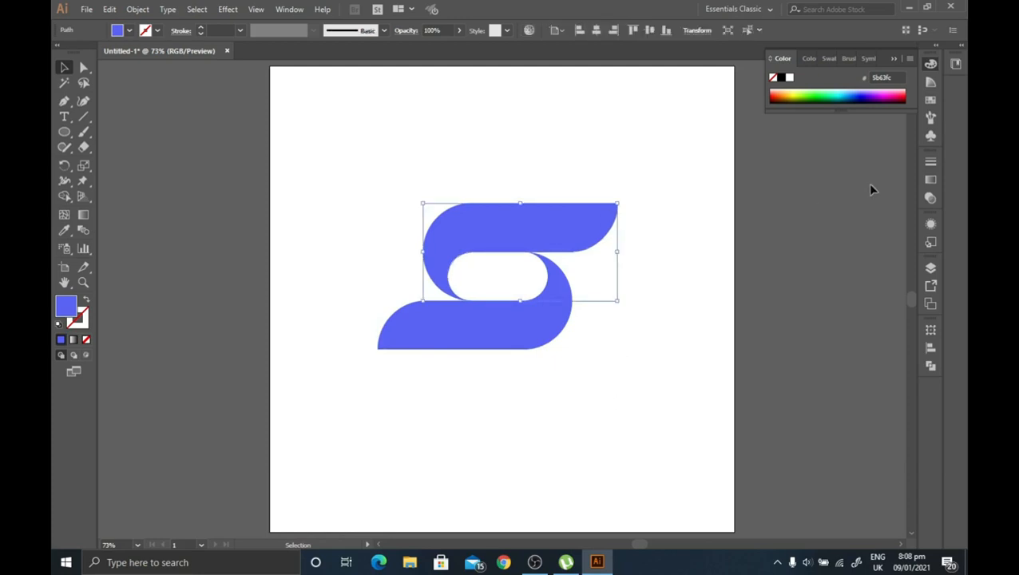
click(934, 181)
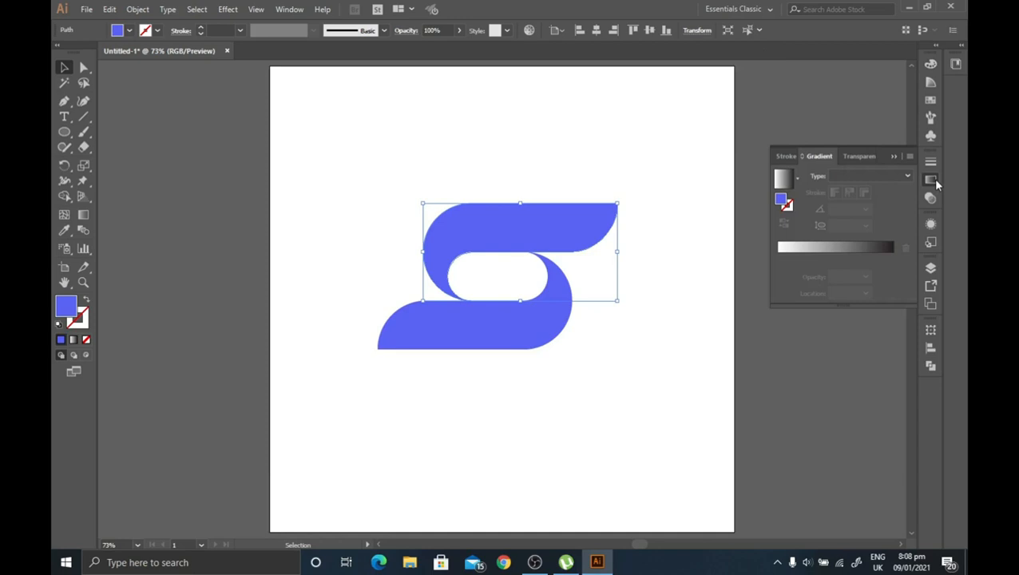
click(836, 248)
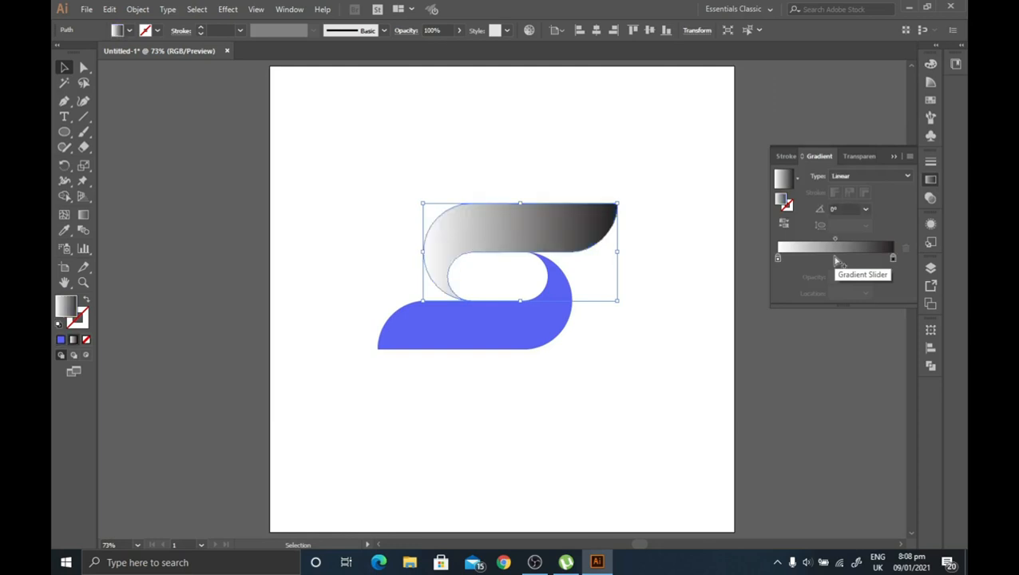
double_click(892, 258)
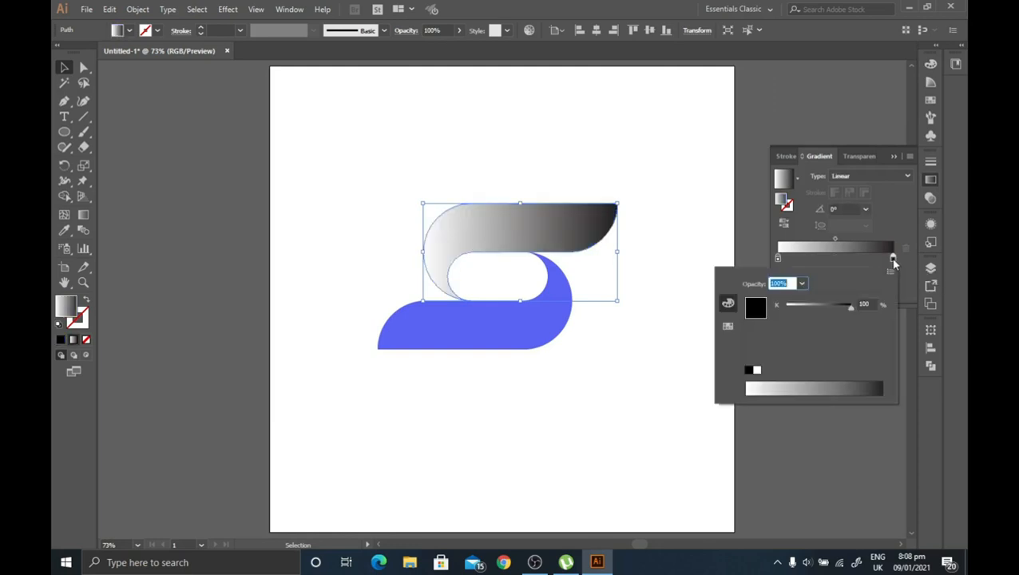
click(891, 272)
click(844, 291)
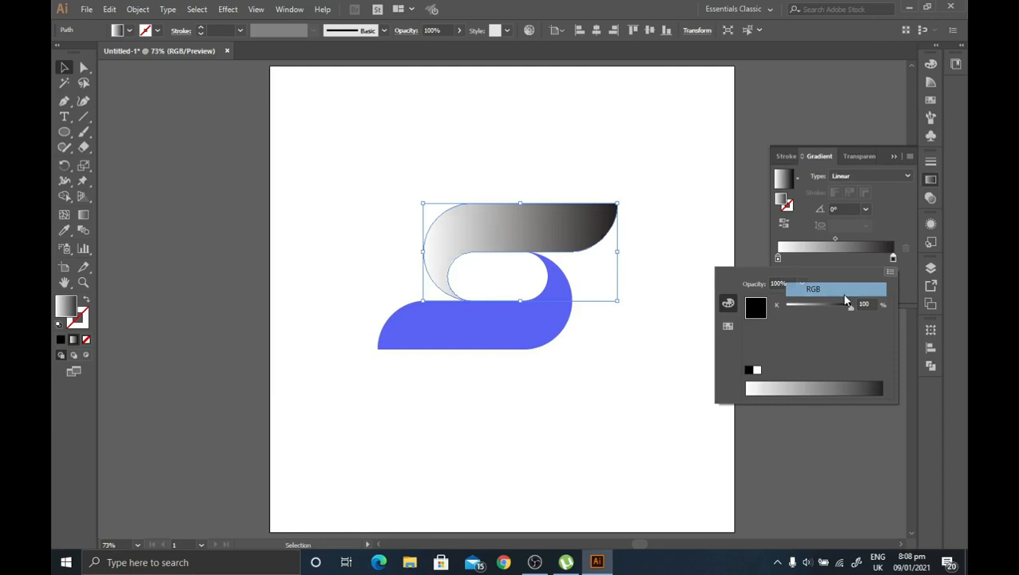
click(728, 326)
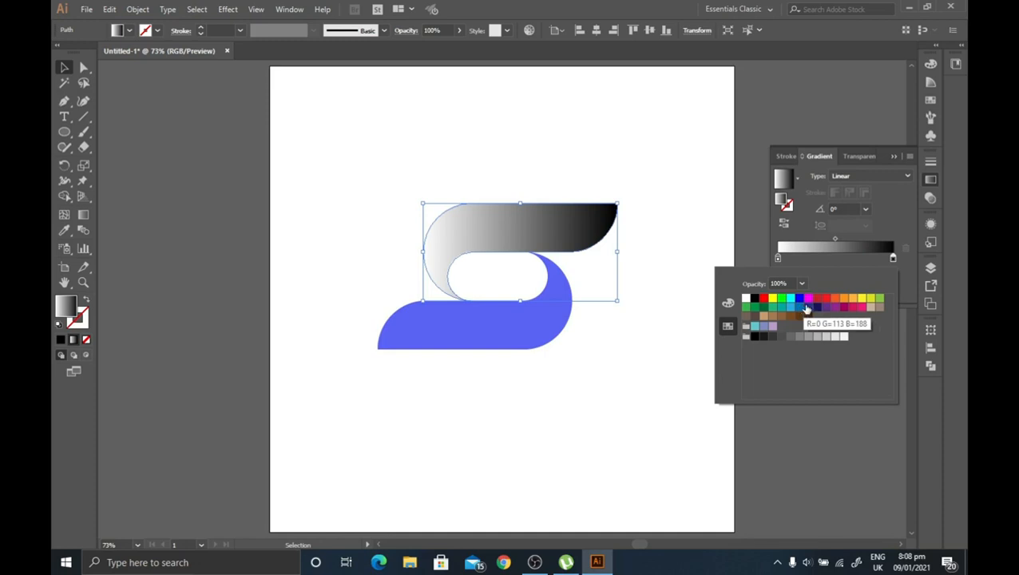
click(836, 299)
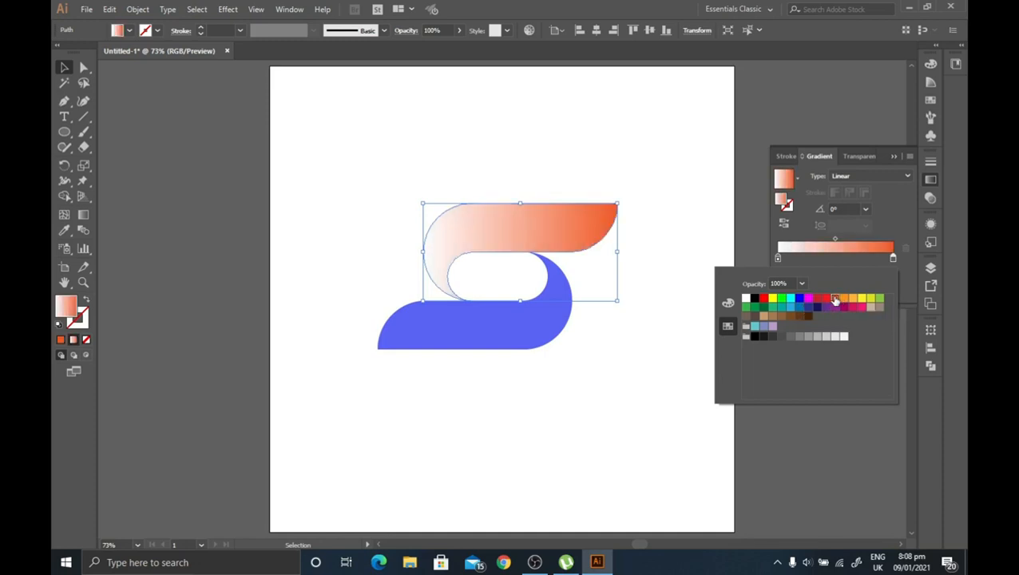
click(778, 258)
double_click(779, 258)
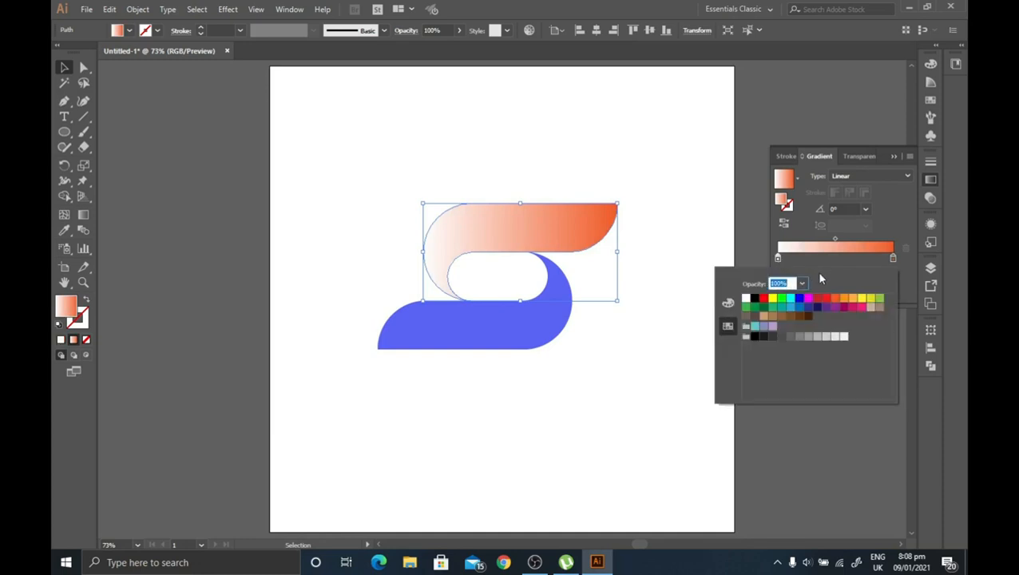
click(845, 298)
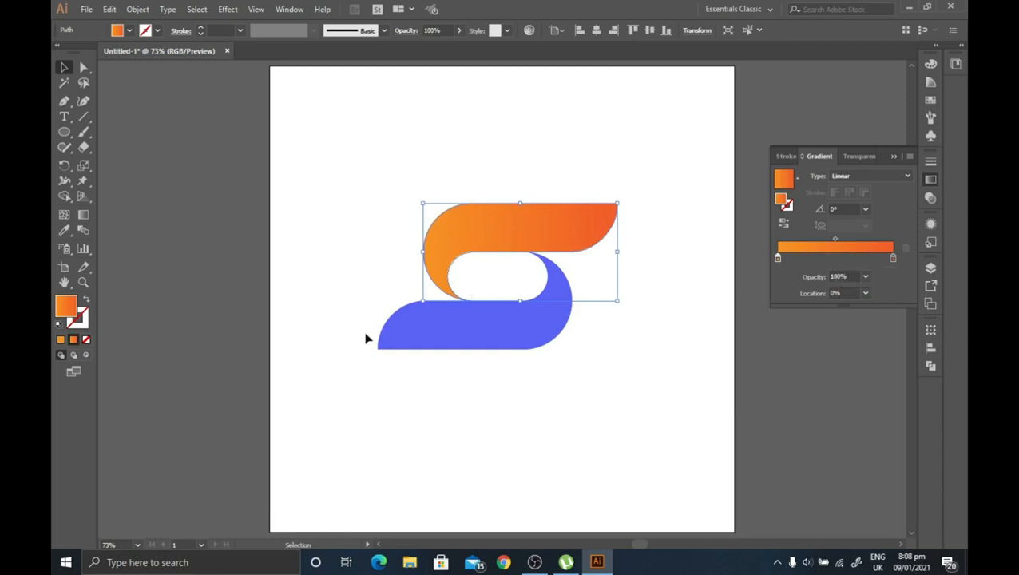
- Fill the lower piece of the S with a linear gradient from medium blue to dark navy, and deselect it
click(450, 339)
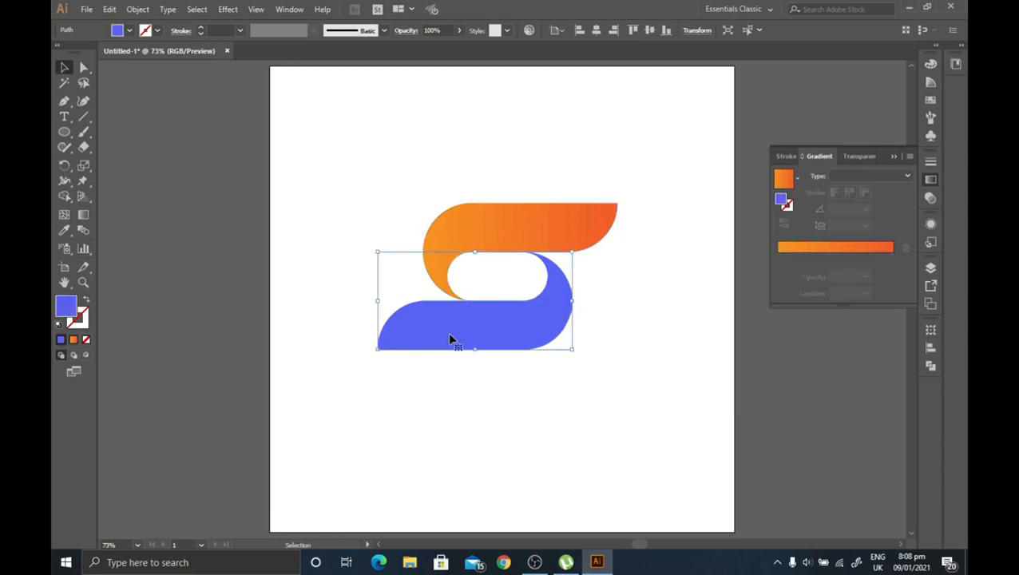
click(837, 252)
click(893, 260)
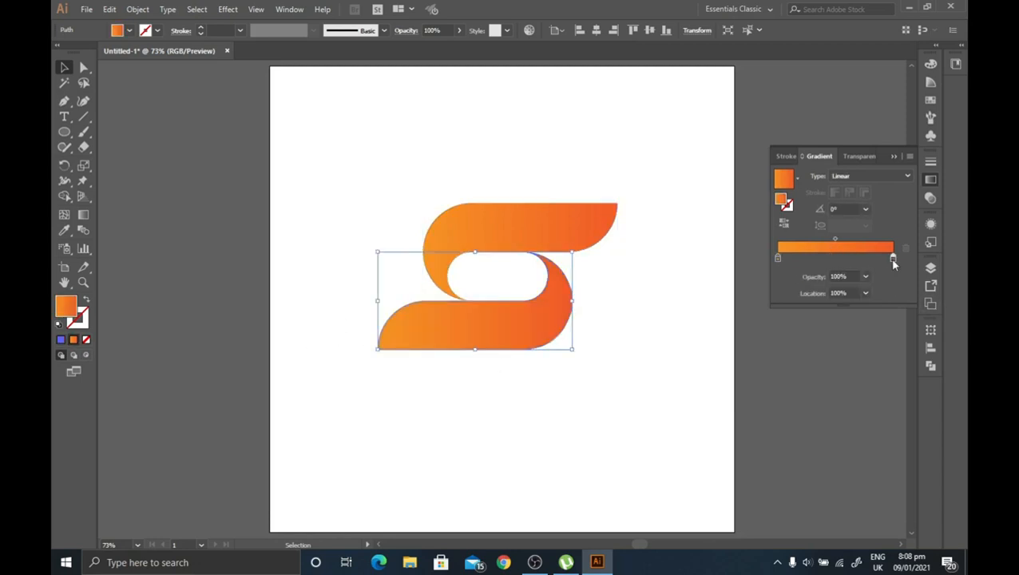
double_click(893, 260)
click(815, 307)
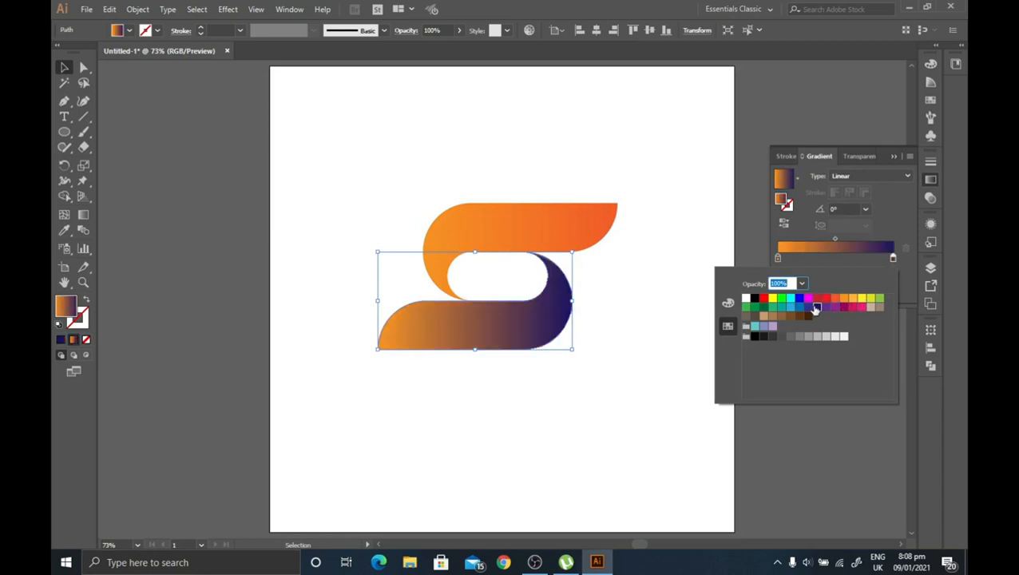
click(837, 265)
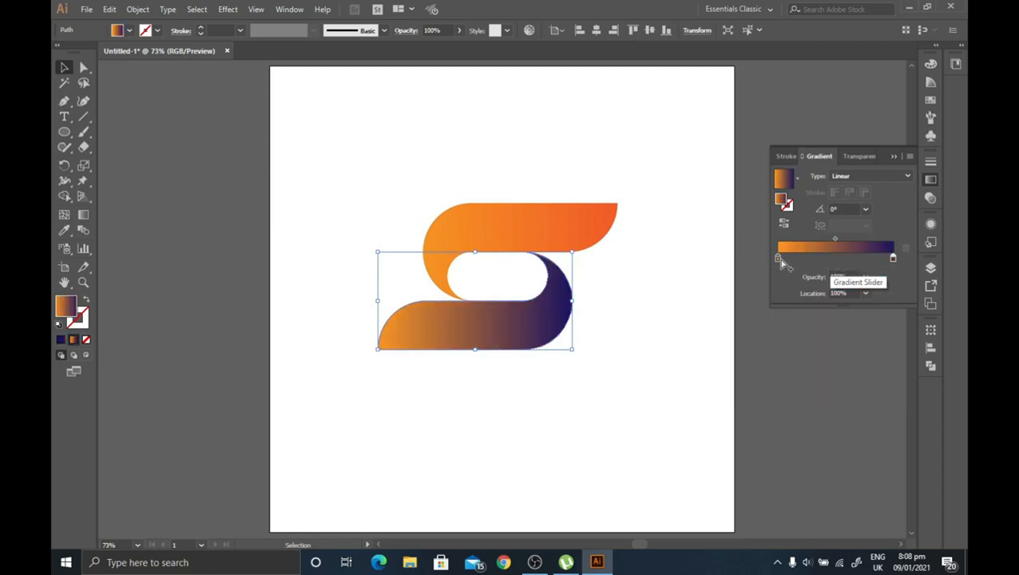
drag(780, 261, 778, 261)
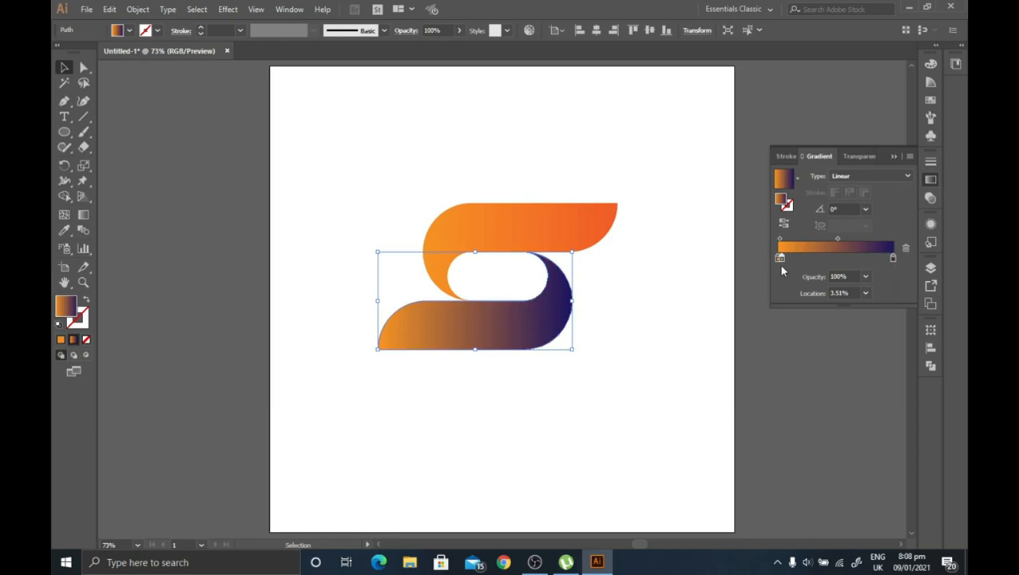
double_click(777, 259)
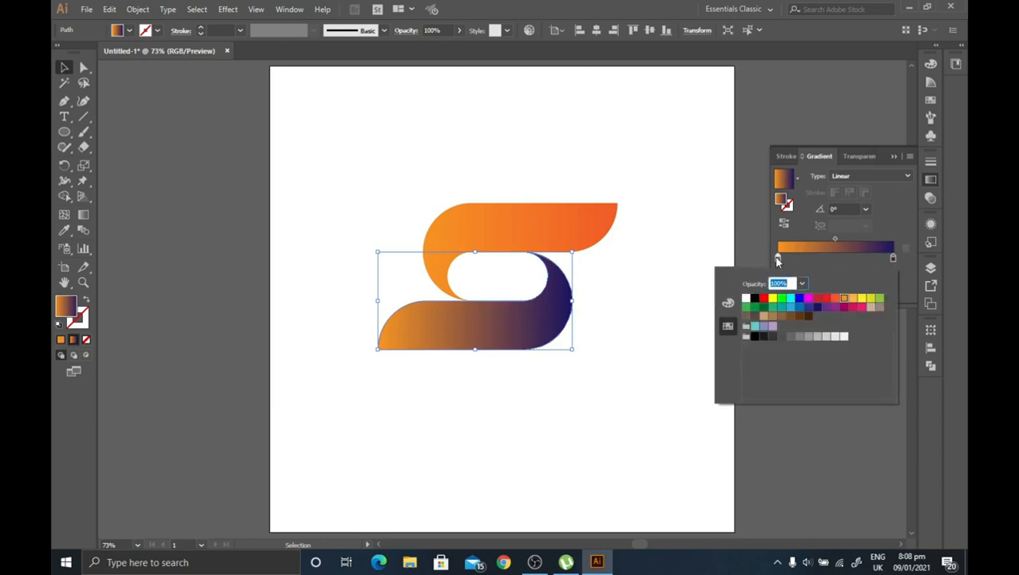
click(800, 308)
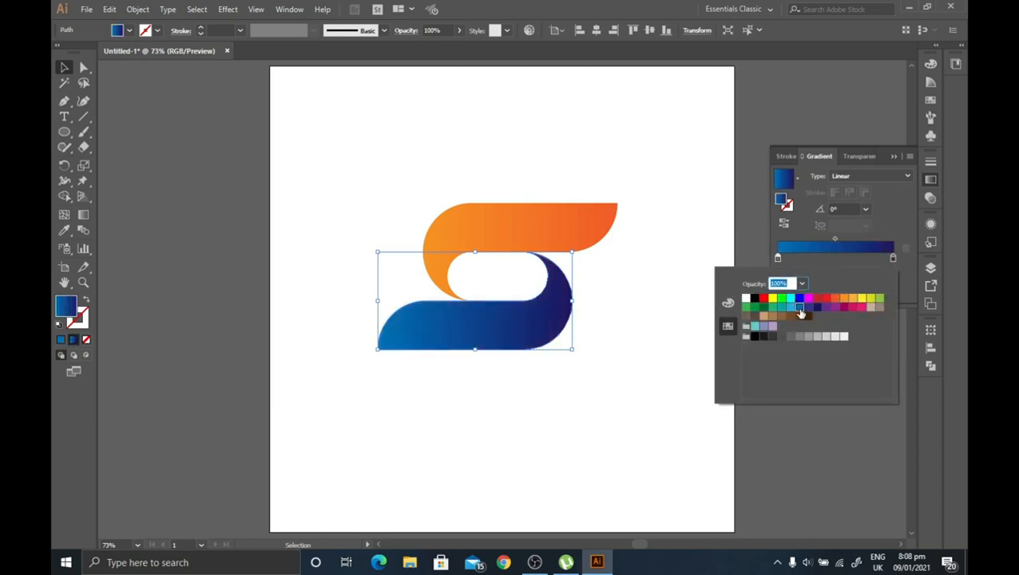
click(895, 157)
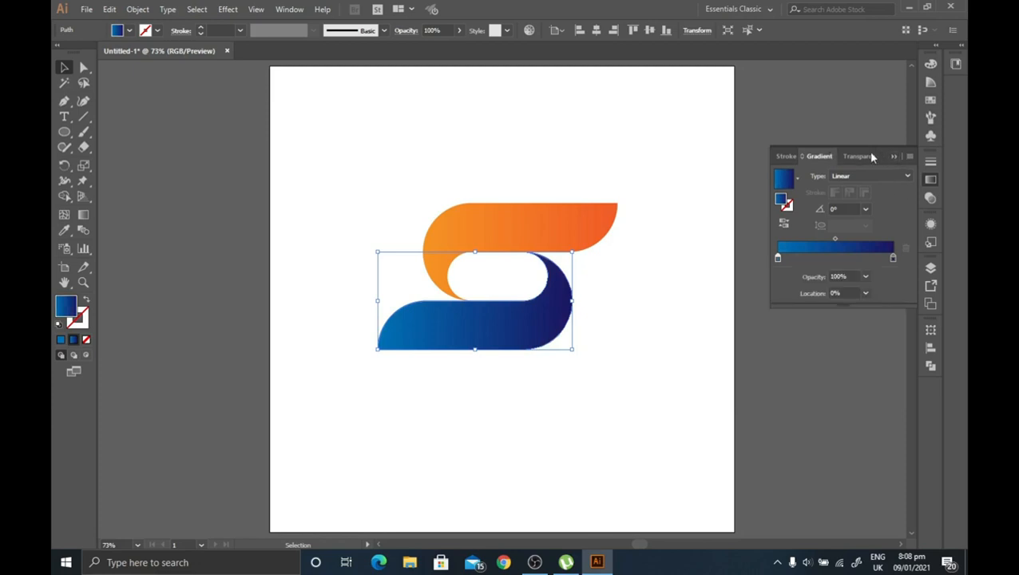
click(892, 158)
click(519, 146)
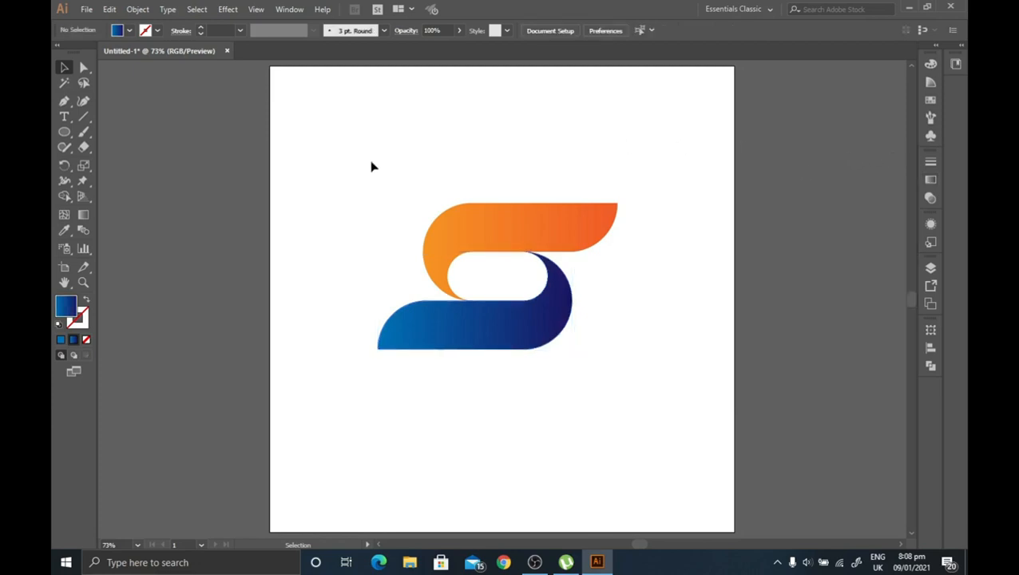
- Group the orange and blue pieces of the S together
drag(371, 166, 621, 399)
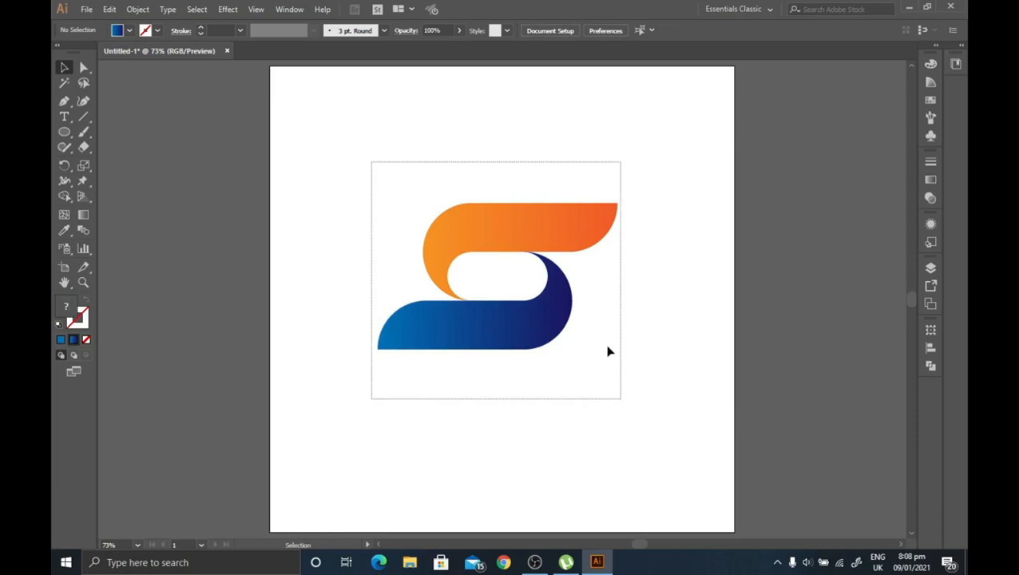
right_click(514, 227)
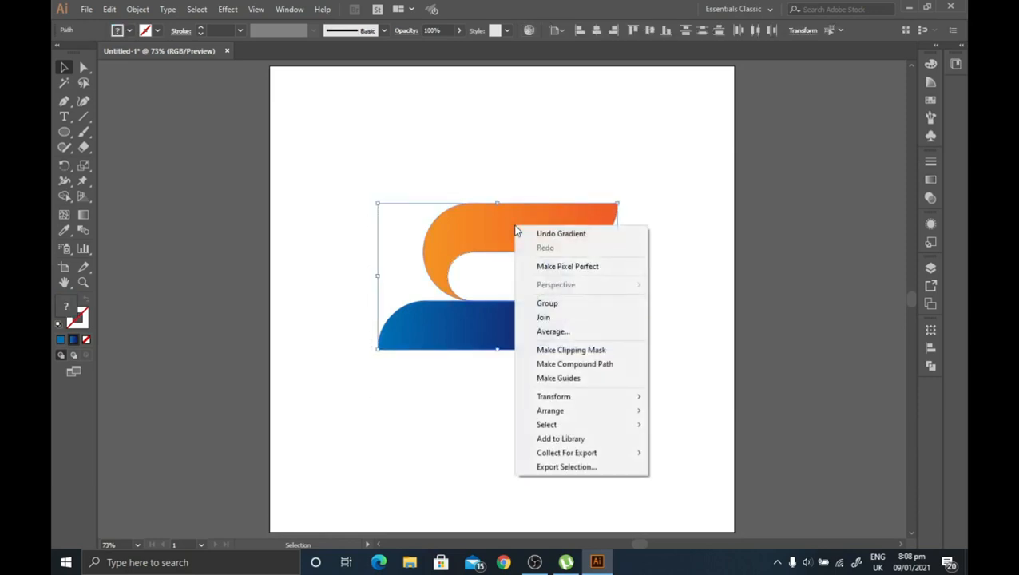
click(548, 308)
- Scale the grouped S down slightly, centre it horizontally on the artboard, and deselect it
drag(494, 230, 545, 244)
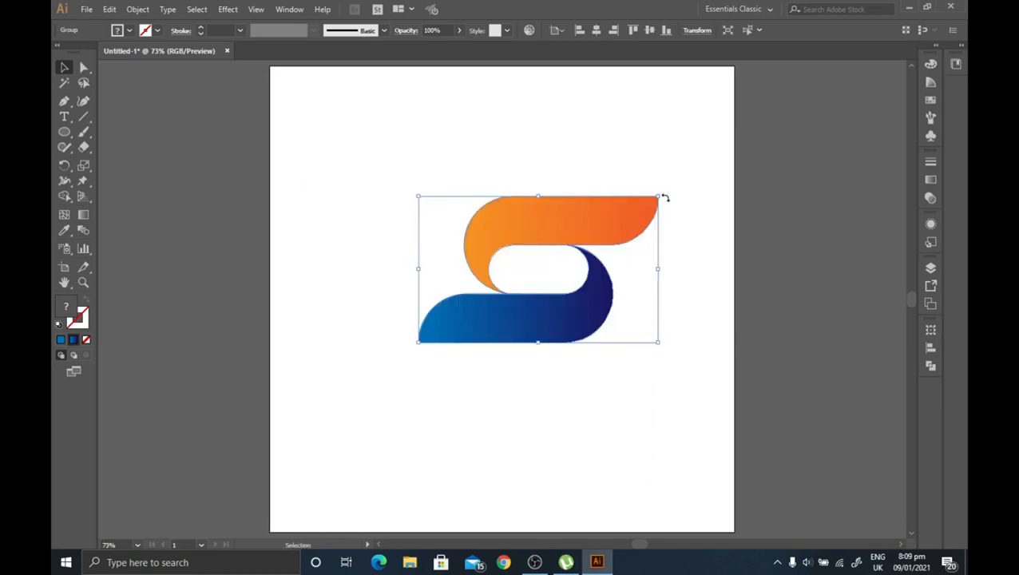
mouse_move(656, 196)
mouse_down()
mouse_move(615, 227)
mouse_move(647, 198)
mouse_up()
click(728, 193)
click(626, 215)
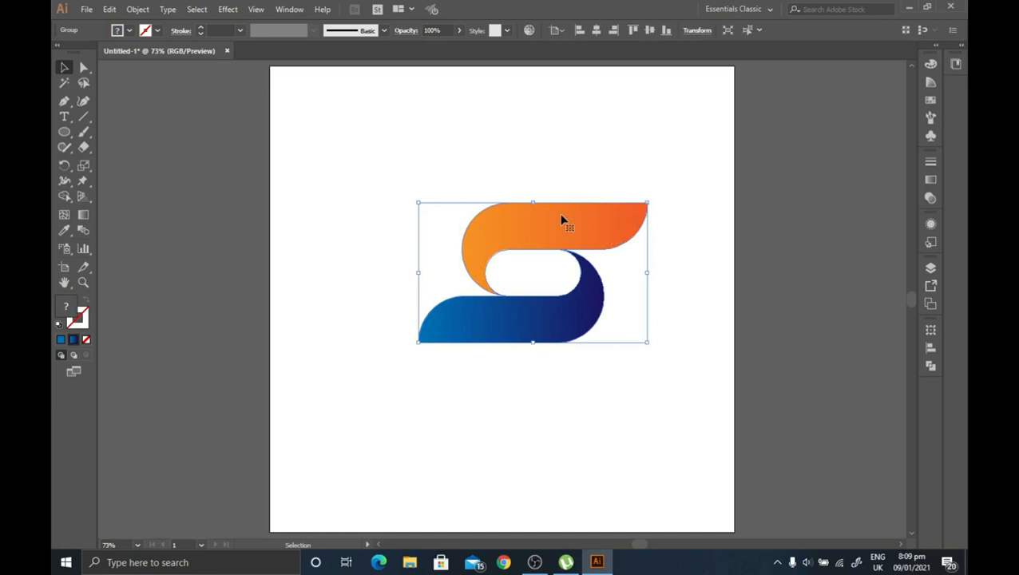
drag(561, 220, 553, 219)
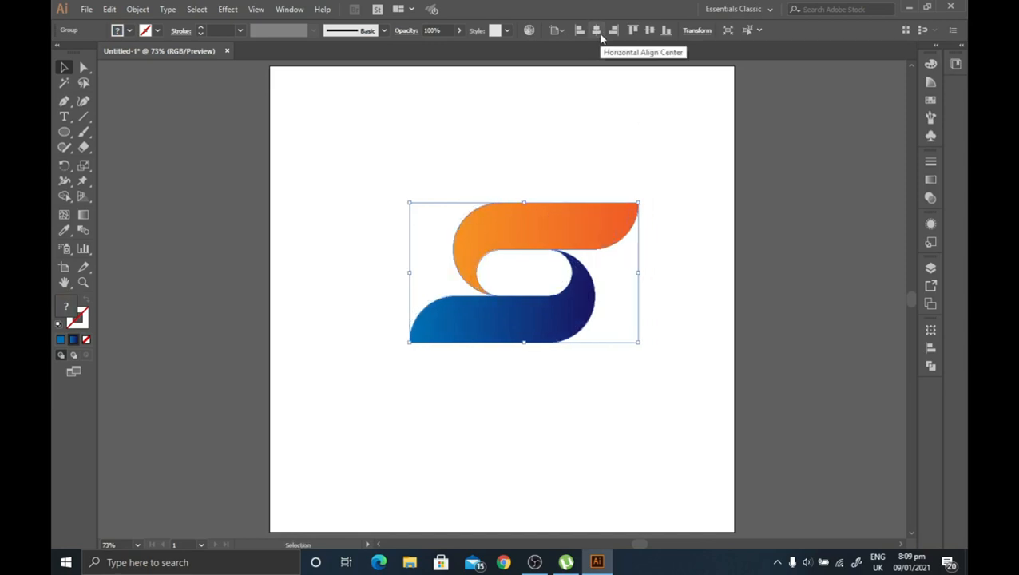
click(600, 33)
click(549, 140)
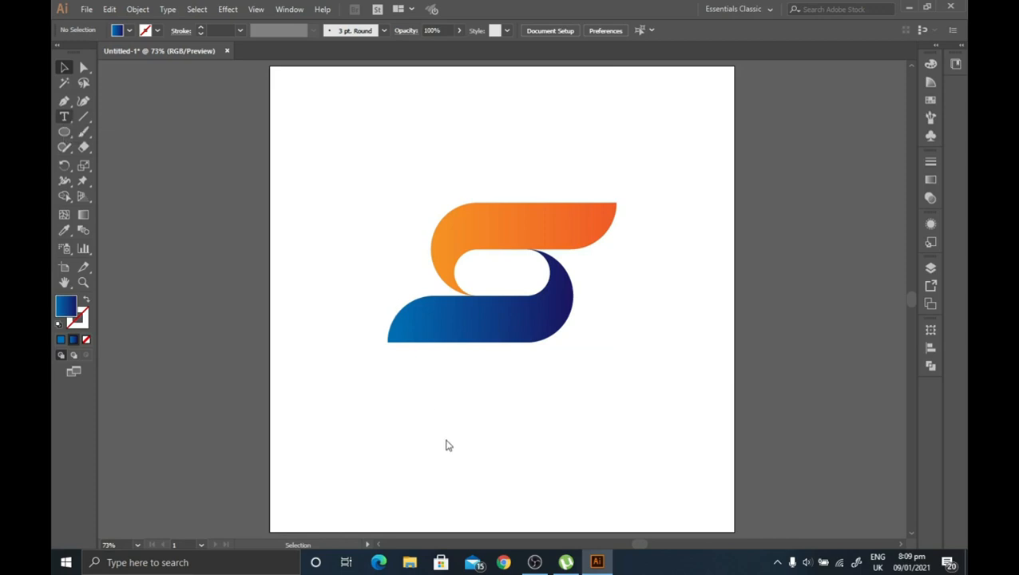
- Add a placeholder text line just below the S and enlarge it to about 89.1 pt, roughly matching the logo's width
key(t)
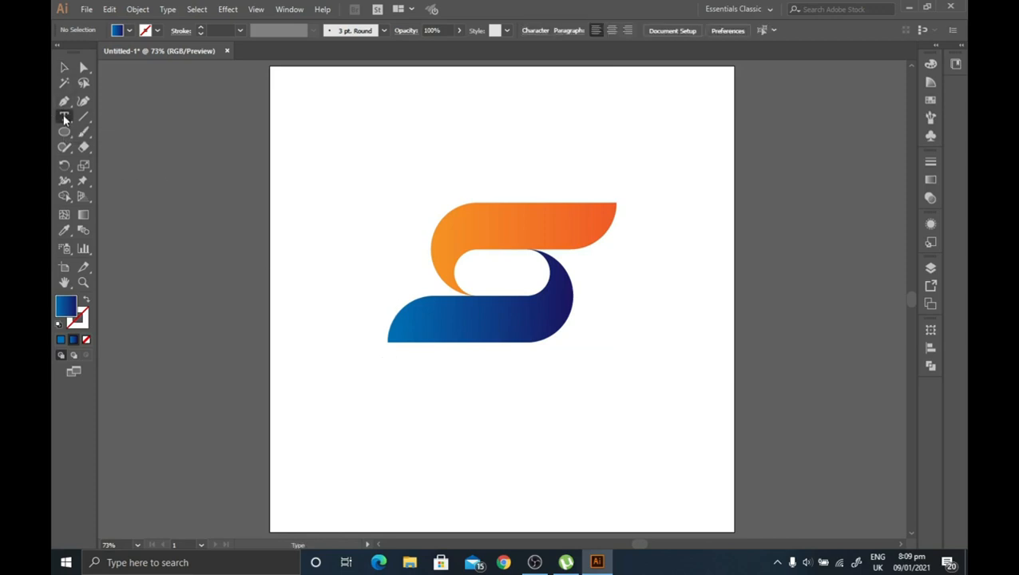
click(390, 352)
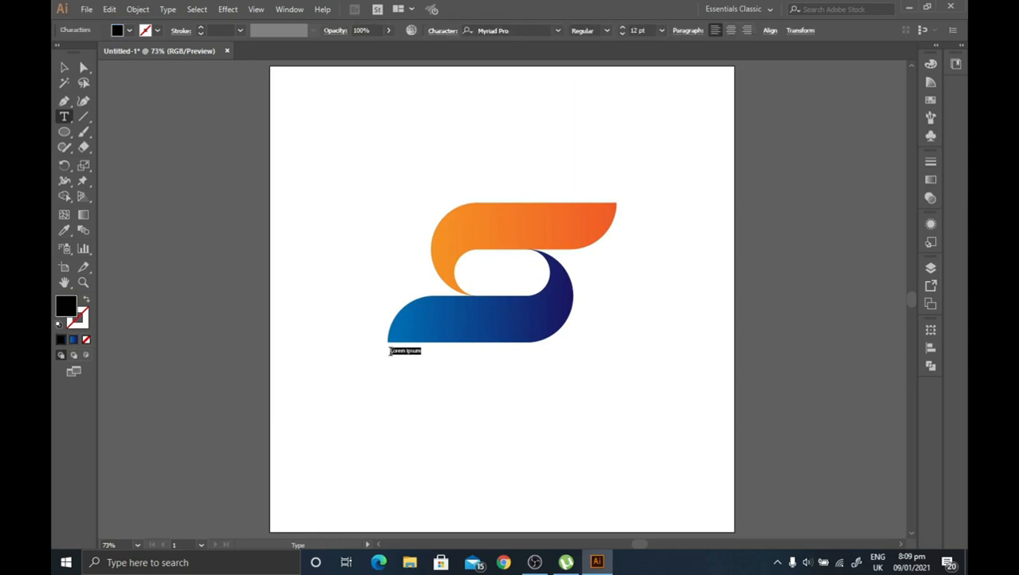
click(62, 68)
drag(421, 356, 616, 452)
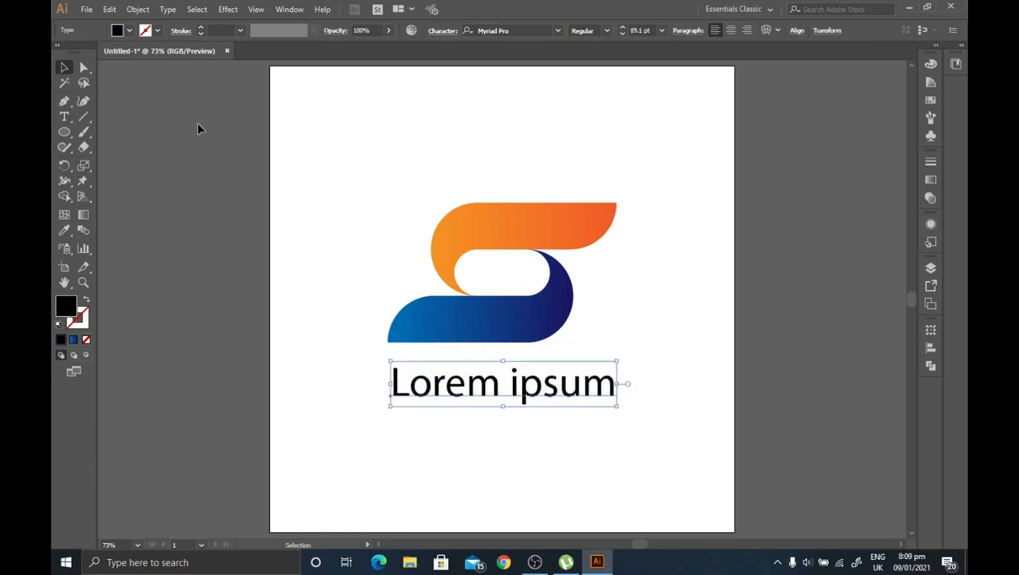
- Replace the placeholder text below the S with STOPMOTION
click(64, 116)
drag(392, 388, 638, 409)
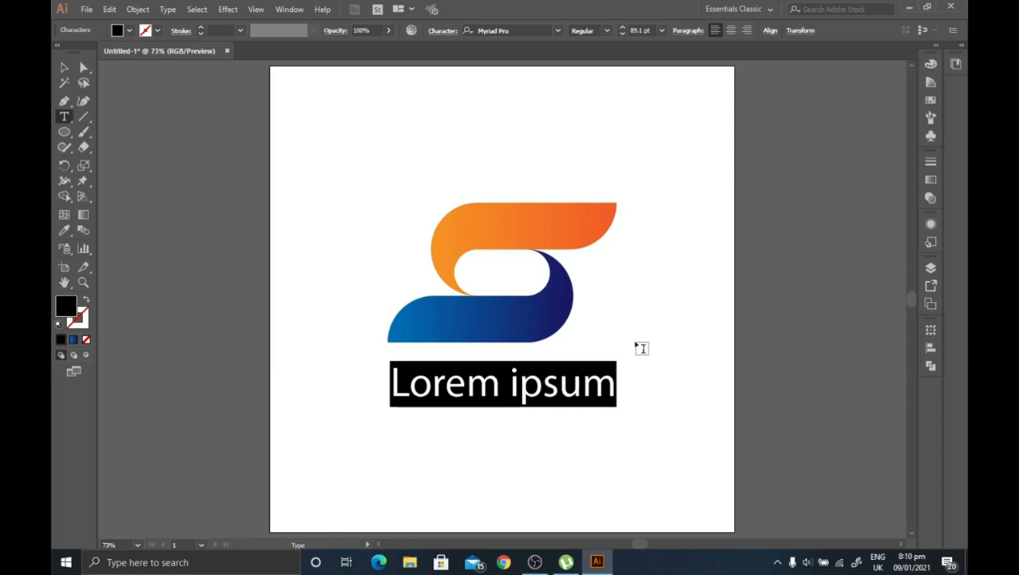
text(STOP)
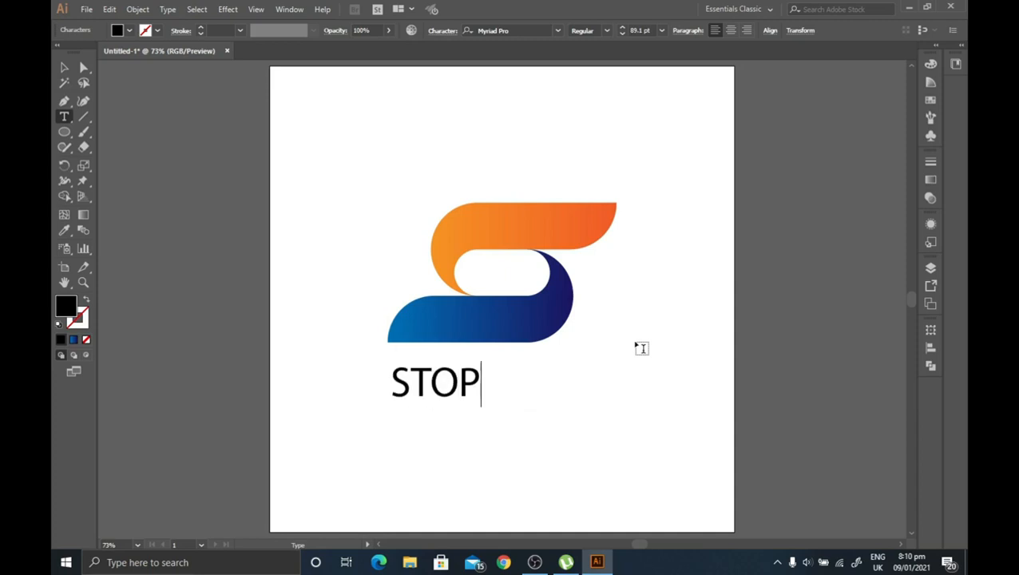
text(MOTIO)
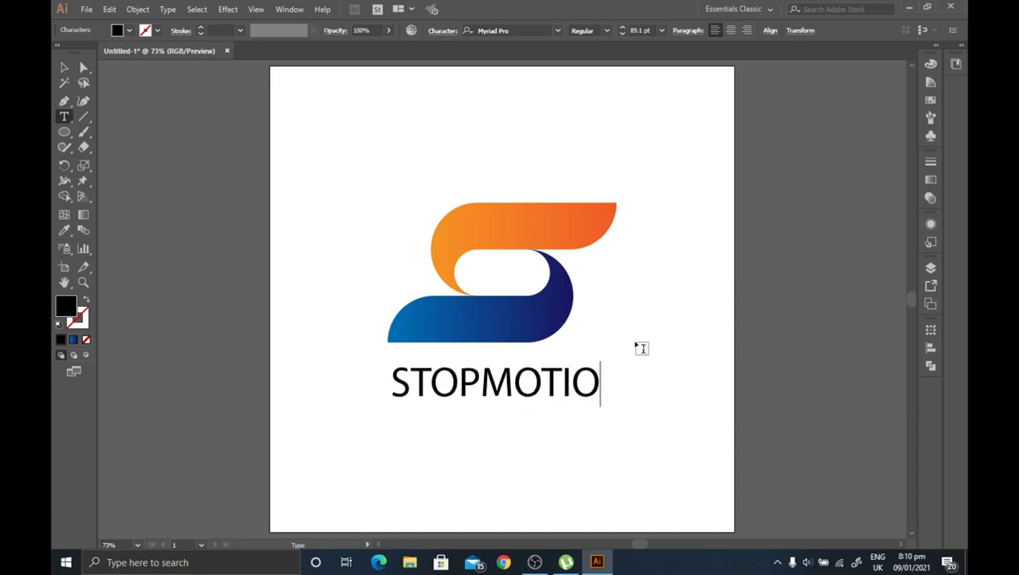
text(N)
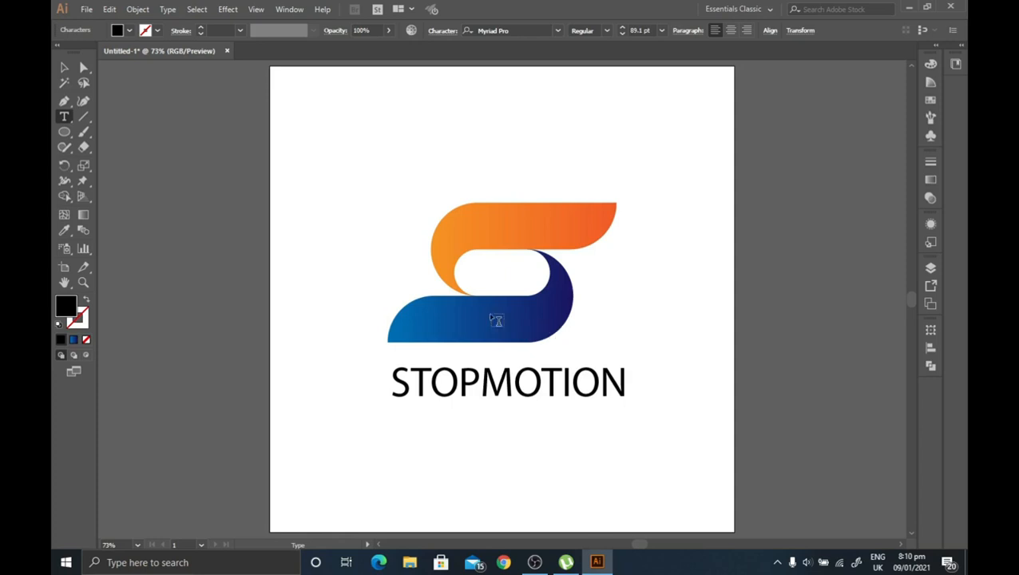
click(57, 67)
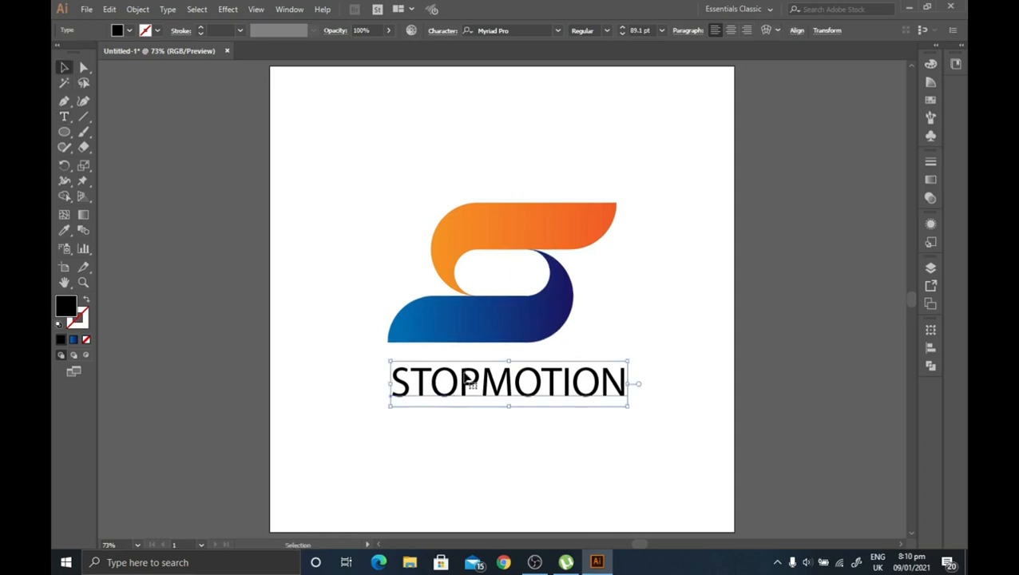
- Move the STOPMOTION text slightly up toward the S and set its font to Futura Medium BT
drag(468, 386, 467, 379)
click(526, 30)
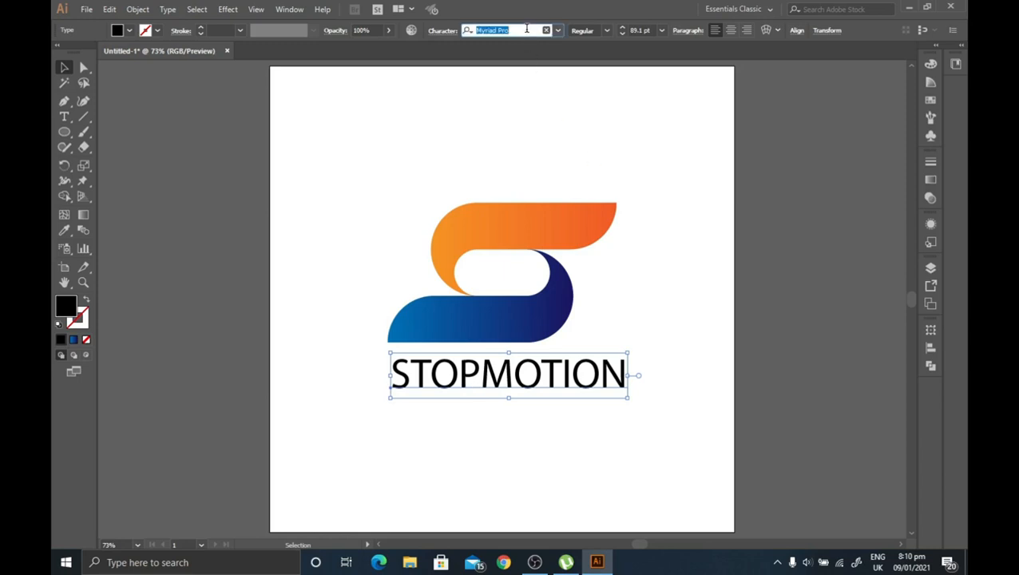
text(FUTURA)
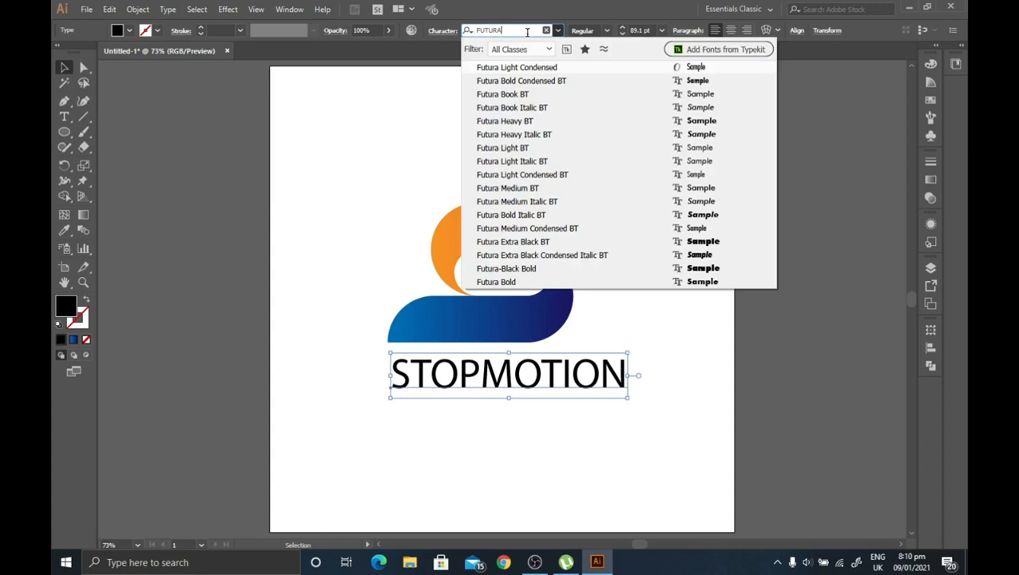
click(525, 188)
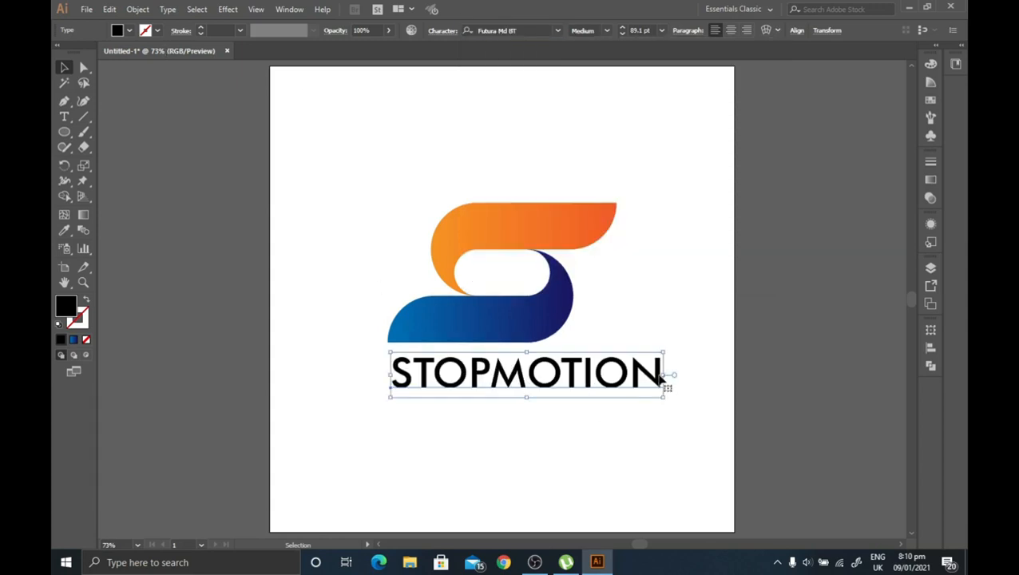
- Scale STOPMOTION down to about 73.9 pt to match the S logo's width, and duplicate it directly below
drag(666, 379, 619, 375)
click(683, 394)
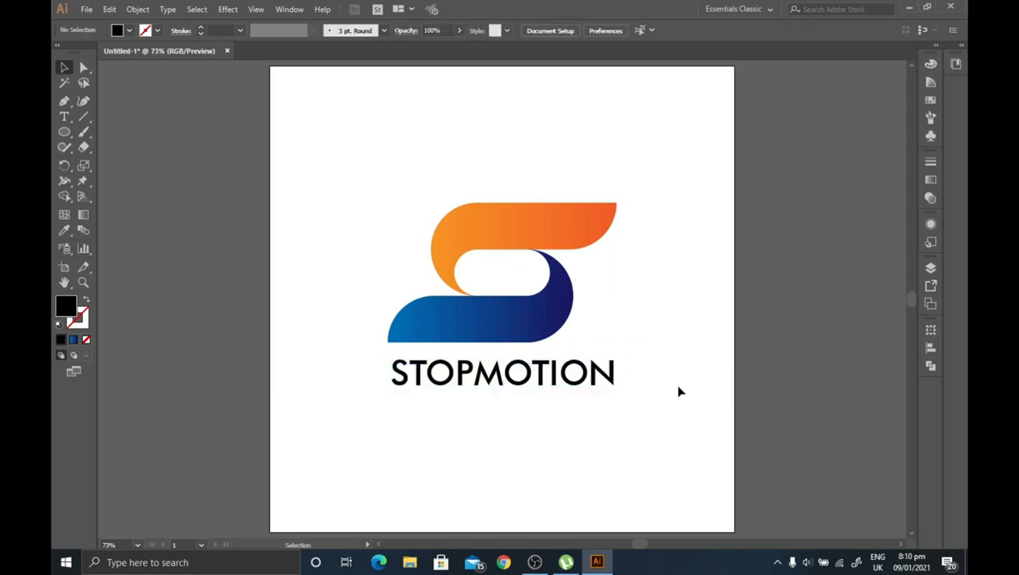
click(500, 382)
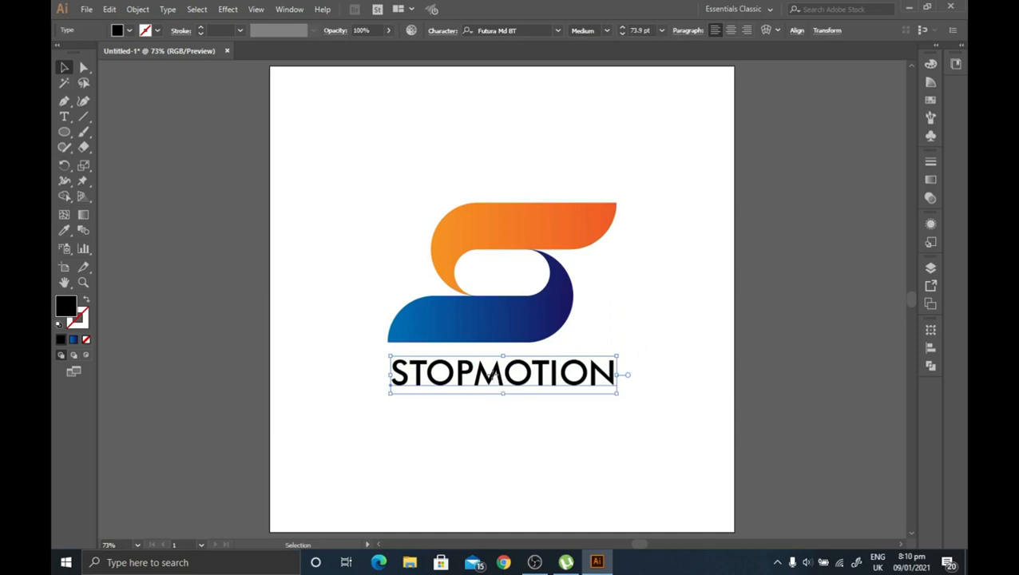
drag(494, 376, 491, 418)
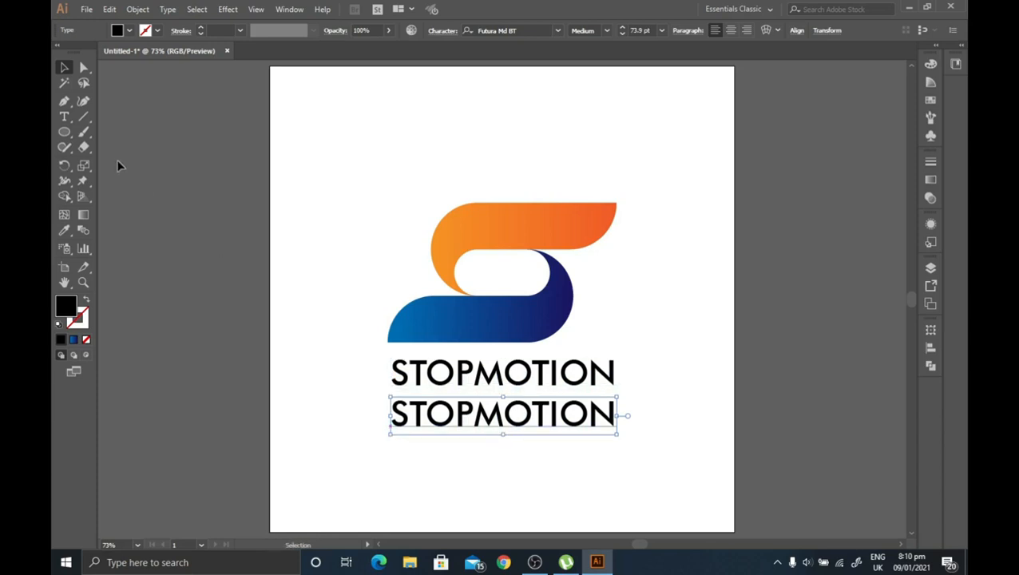
- Replace the wording of the lower STOPMOTION copy with STUDIOS
click(64, 117)
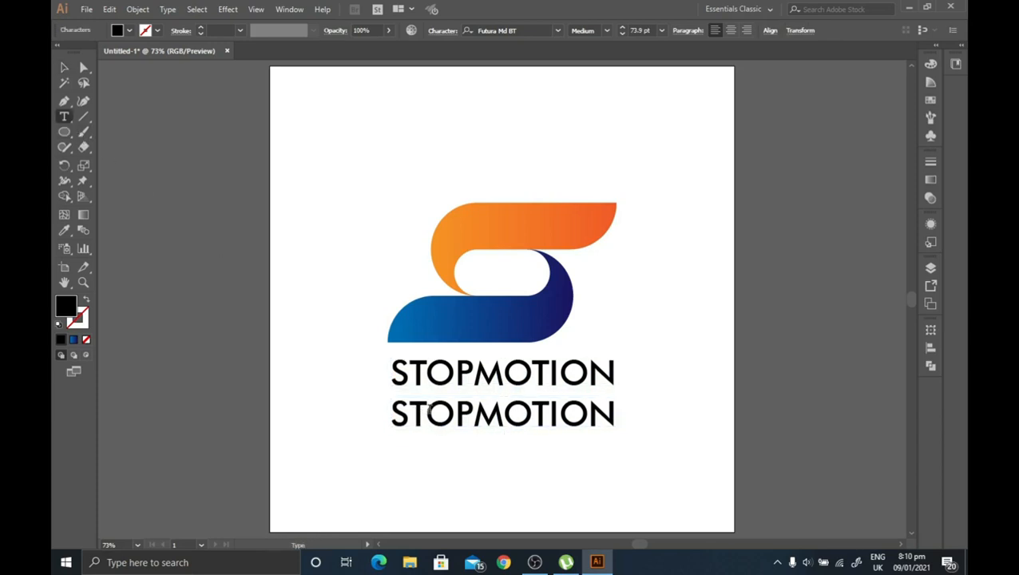
double_click(429, 409)
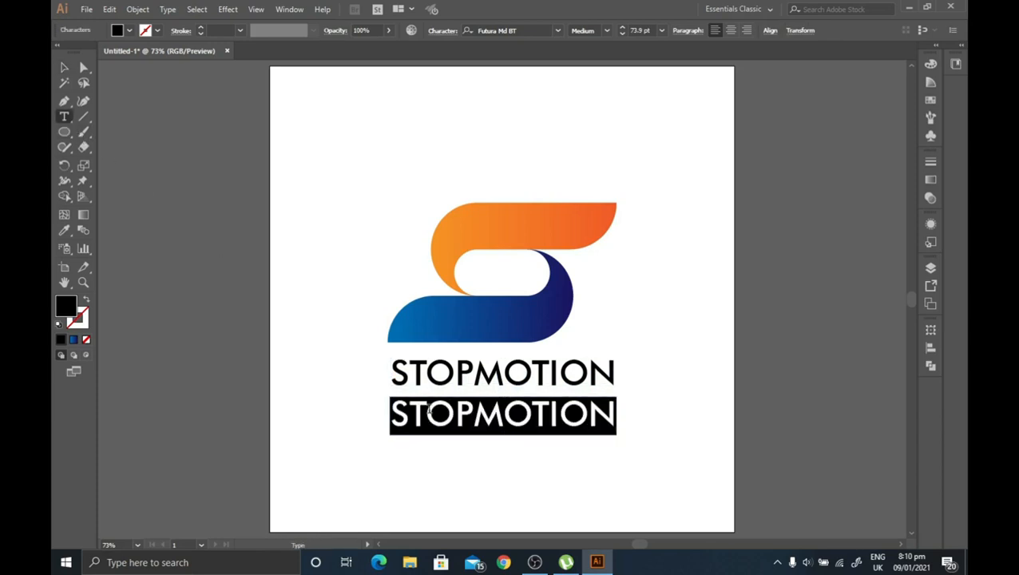
text(STUDIOS)
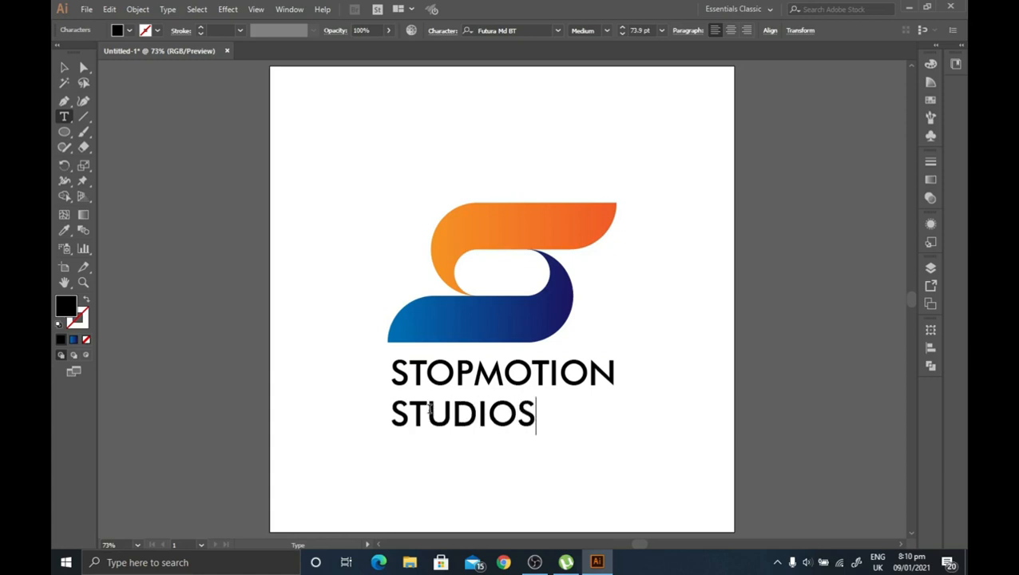
click(64, 67)
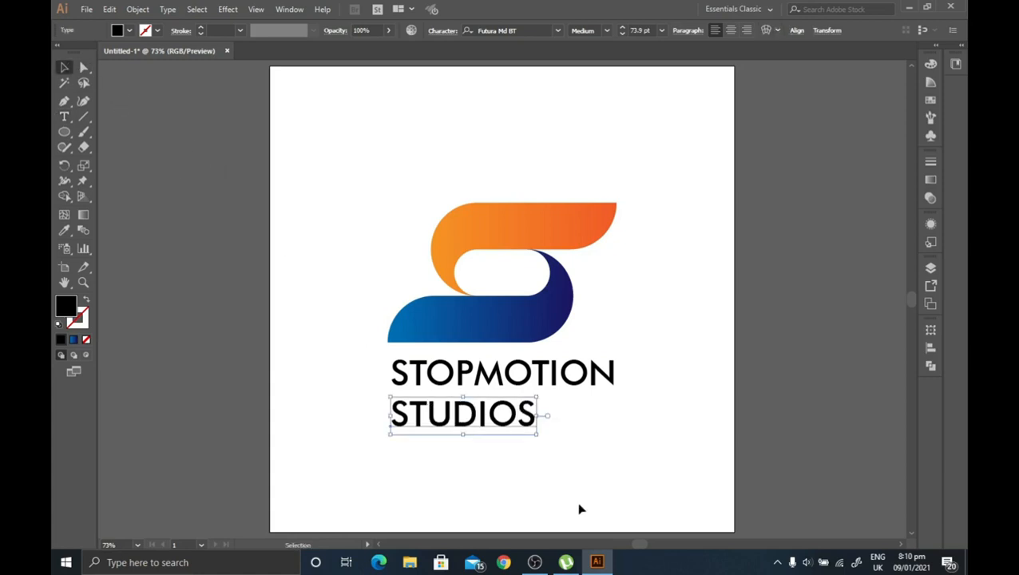
- Set the STUDIOS text to Futura Light BT and scale it down to about 41.78 pt
drag(390, 434, 438, 427)
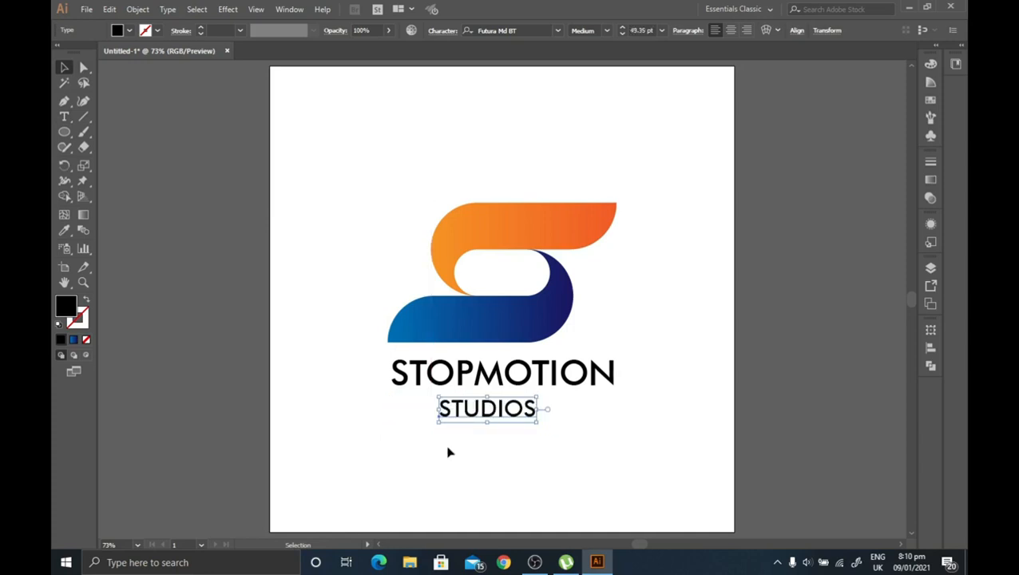
click(607, 31)
click(606, 32)
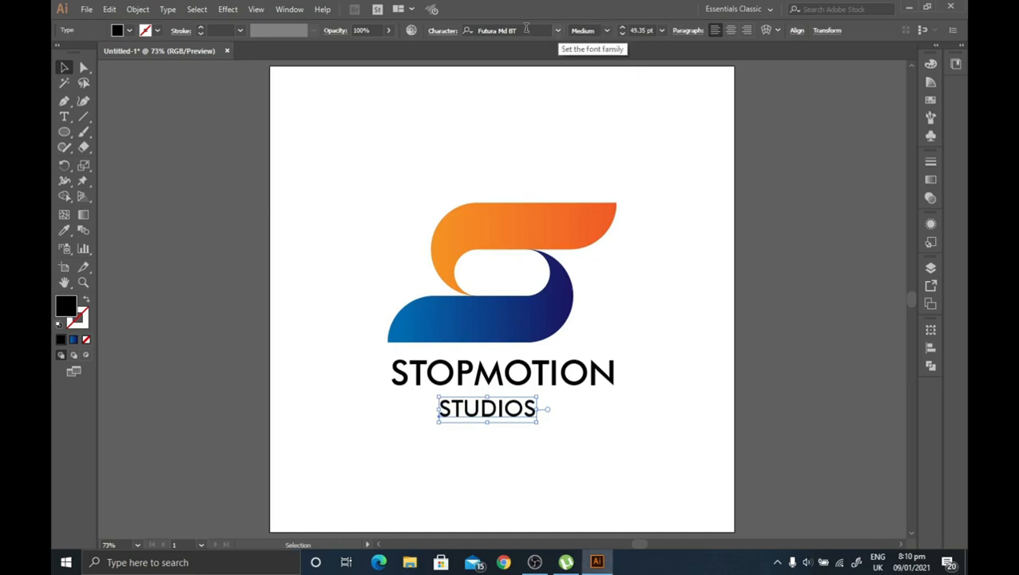
click(558, 34)
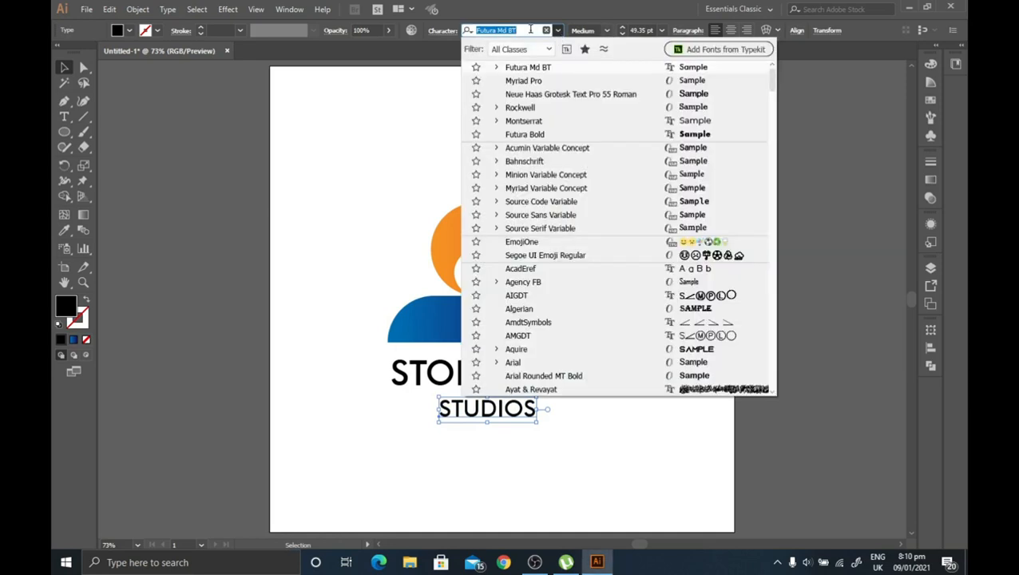
text(FUTURA)
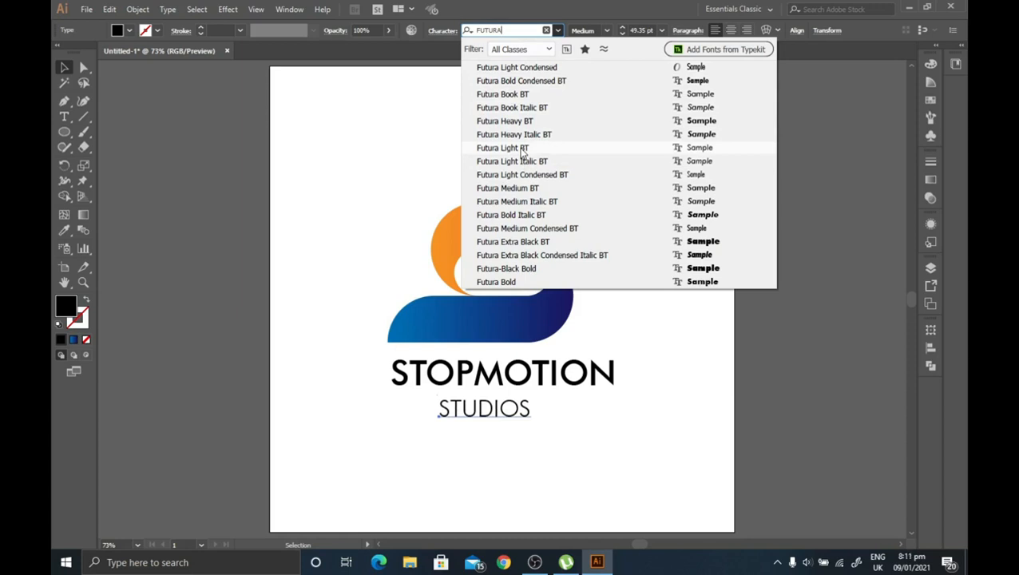
click(523, 149)
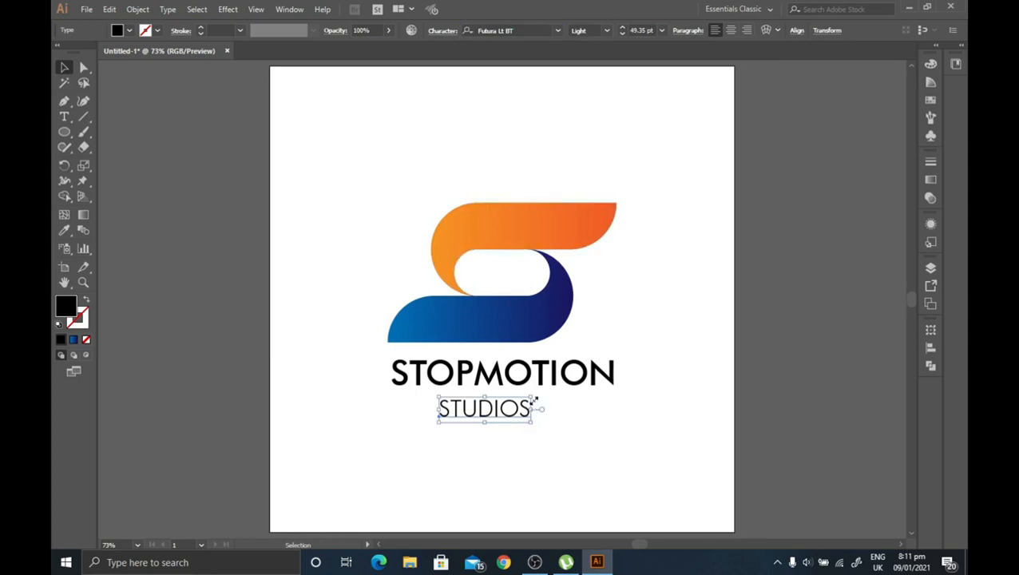
mouse_move(534, 398)
mouse_down()
mouse_move(546, 402)
mouse_move(462, 421)
mouse_move(518, 397)
mouse_up()
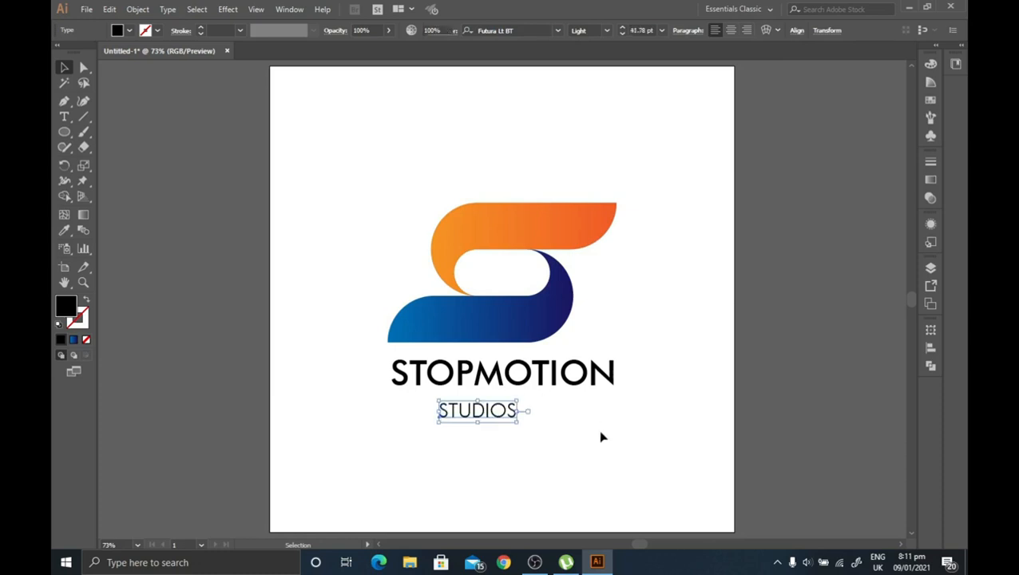
- Align STUDIOS and STOPMOTION on their horizontal centres and deselect them
click(497, 410)
shift+click(494, 384)
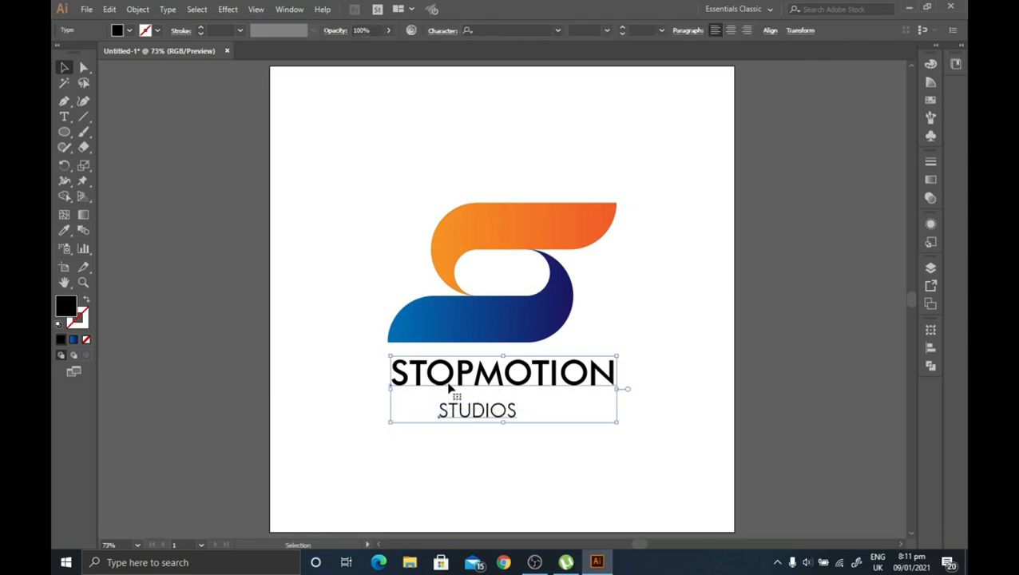
click(496, 384)
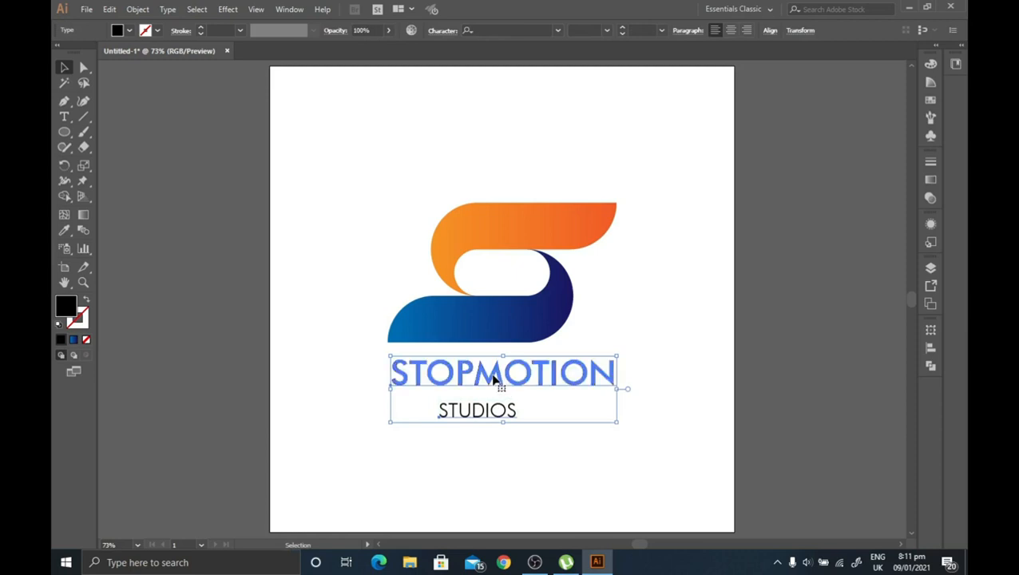
click(768, 35)
click(664, 64)
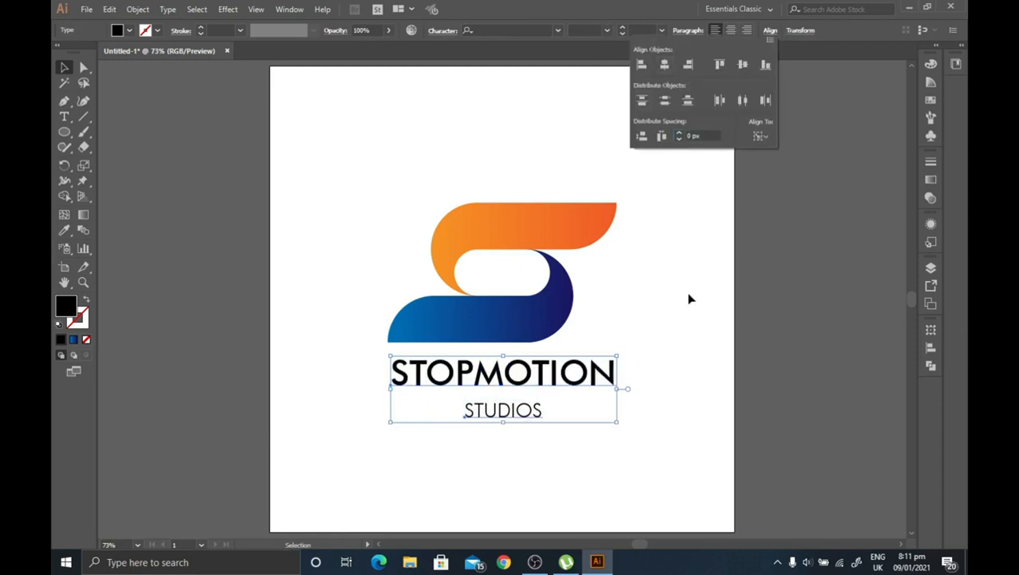
click(690, 299)
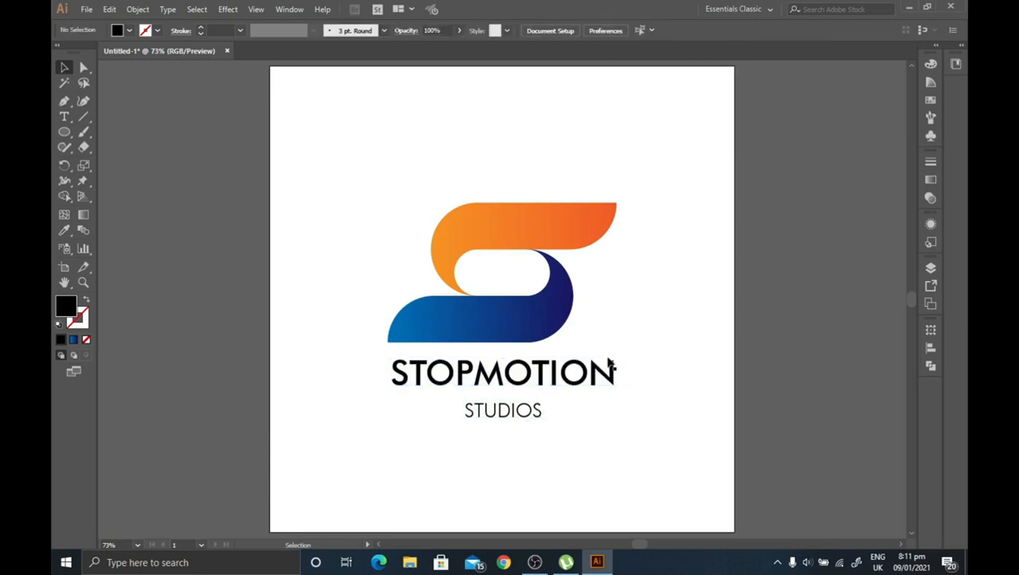
- Nudge STUDIOS upward in small increments until it sits close beneath STOPMOTION
click(519, 411)
key(Up)
key(Up)
key(Up)
key(Up)
key(Up)
key(Up)
key(Up)
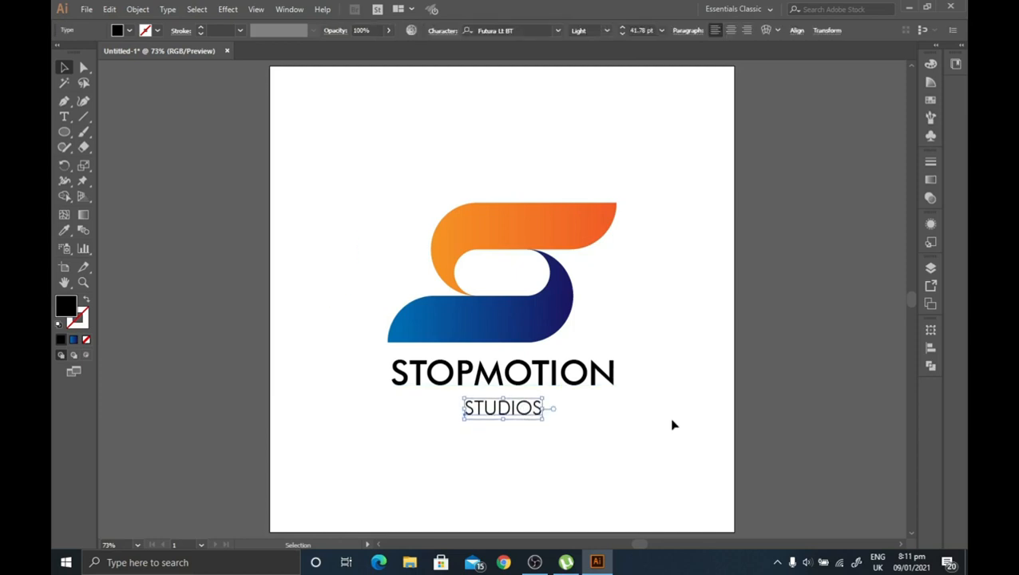
key(Up)
key(Up)
key(Up)
key(Up)
key(Up)
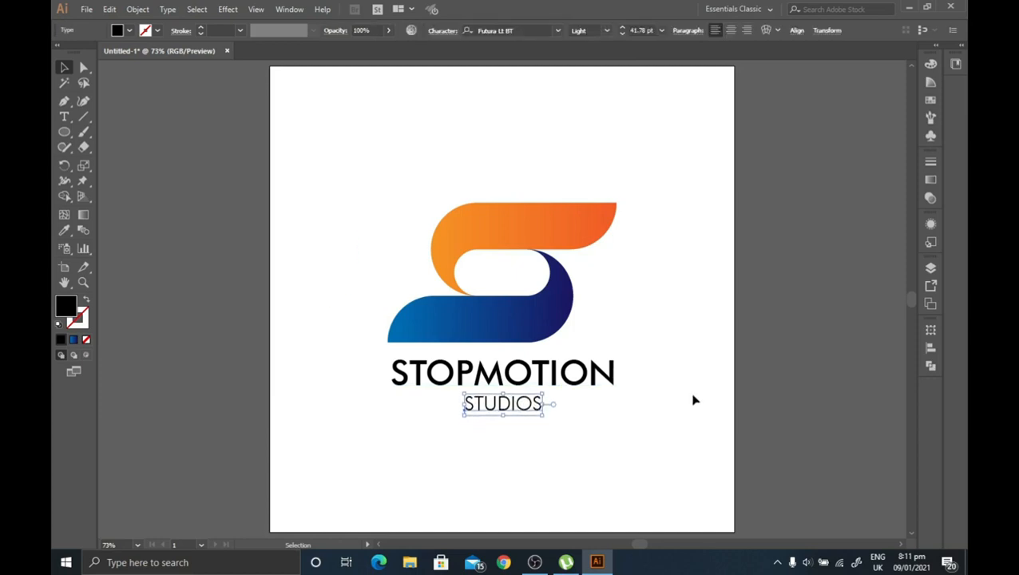
- Set the letter tracking of the STUDIOS text to 500
click(443, 30)
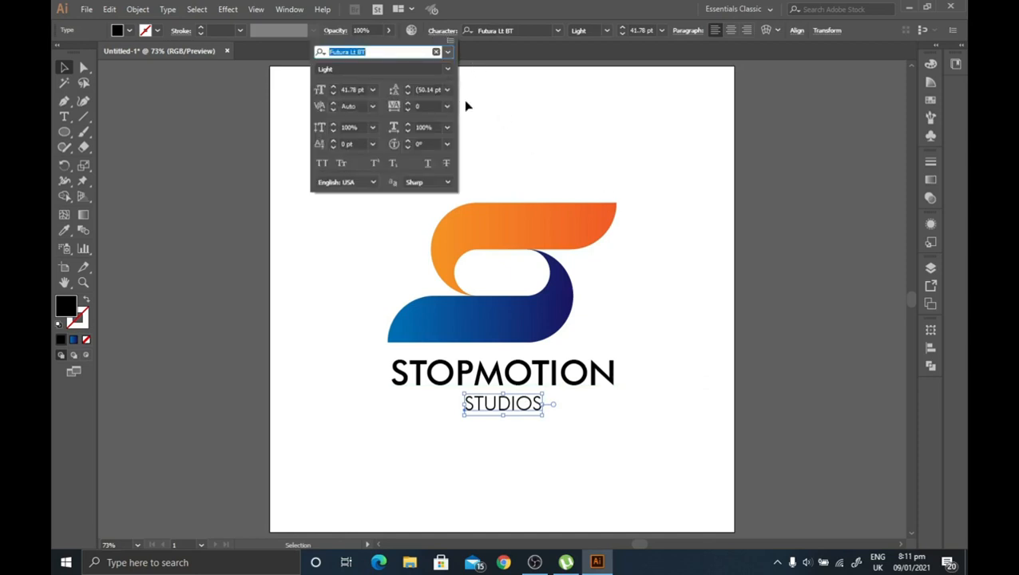
click(445, 32)
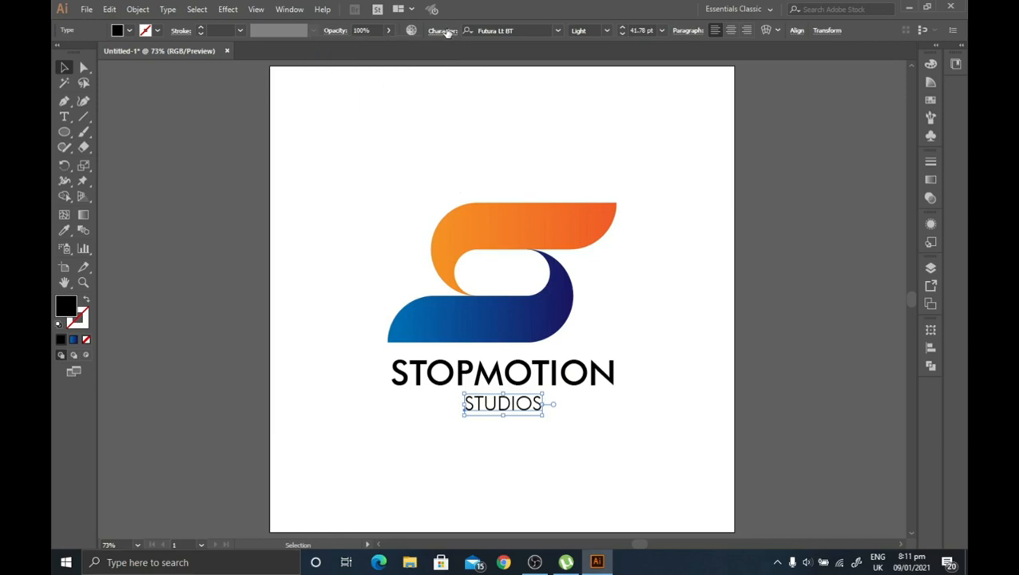
click(442, 32)
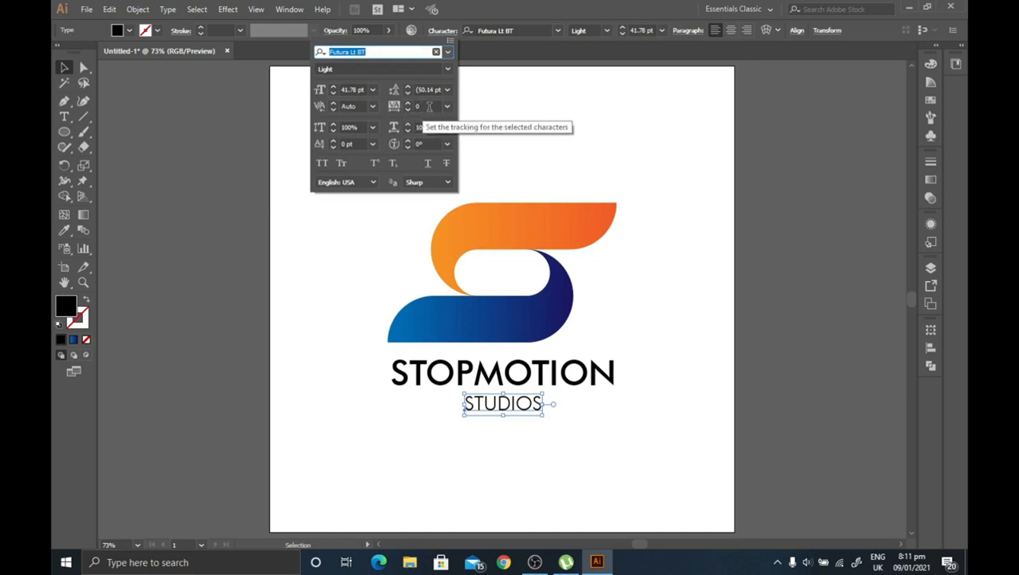
click(447, 106)
click(462, 308)
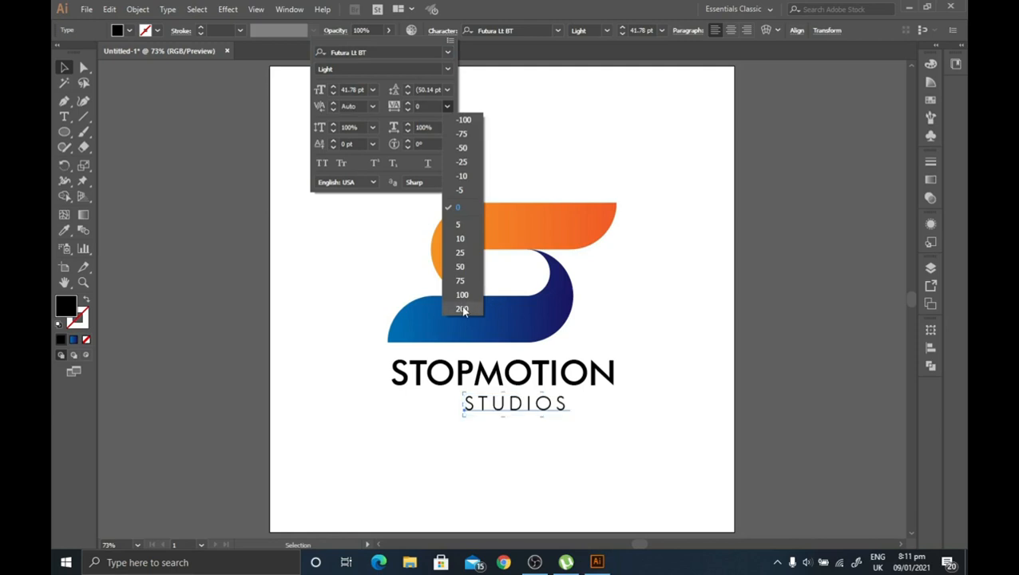
drag(430, 107, 413, 113)
text(20)
key(BackSpace)
key(BackSpace)
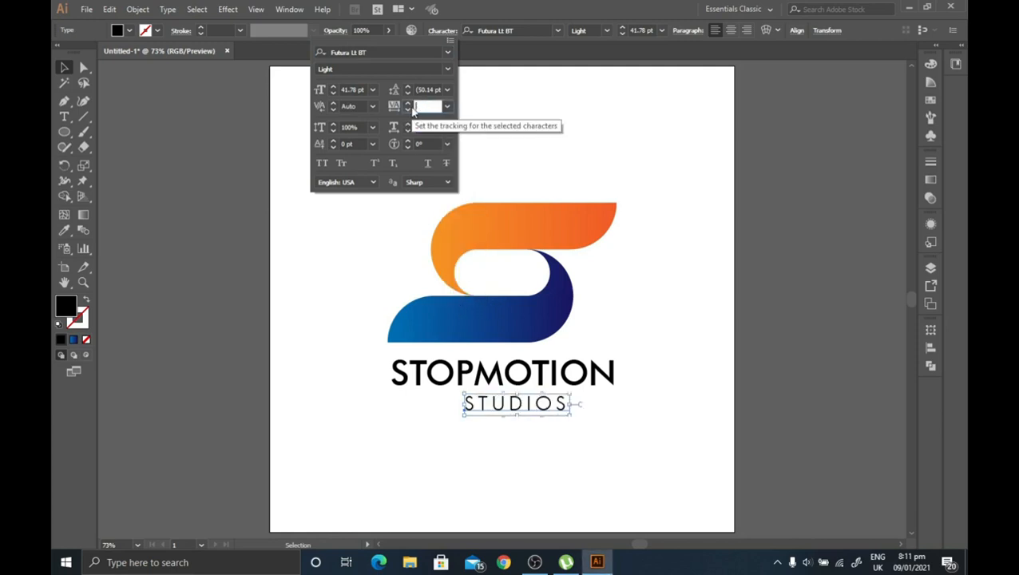
text(500)
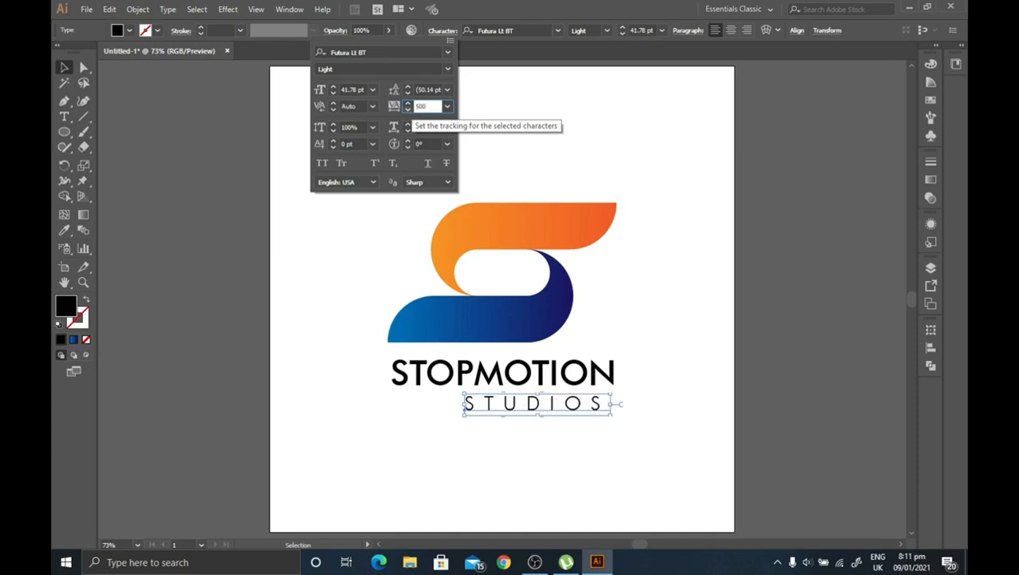
click(430, 124)
click(496, 109)
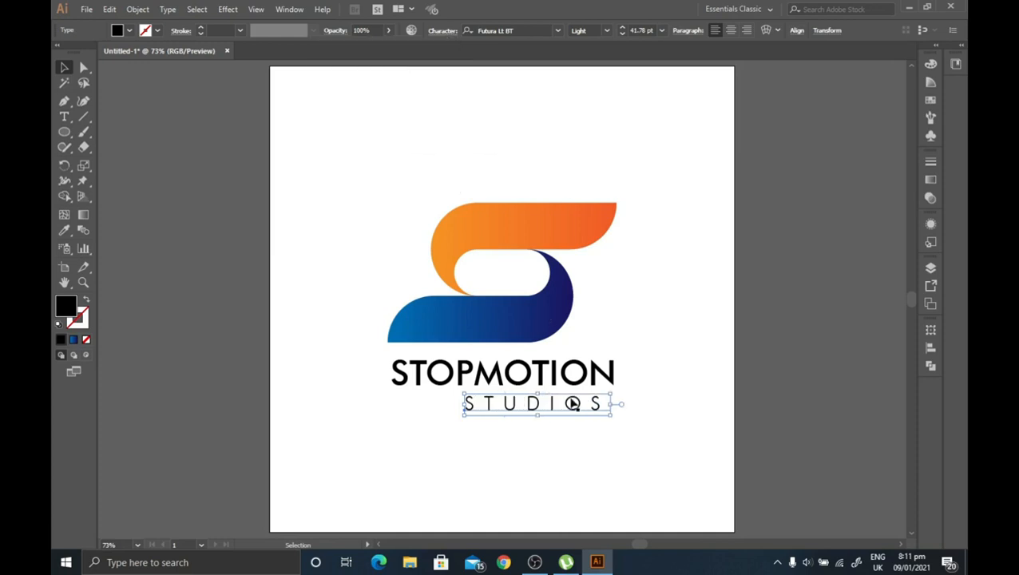
- Re-centre the widened STUDIOS text horizontally under STOPMOTION and clear the selection
shift+click(435, 380)
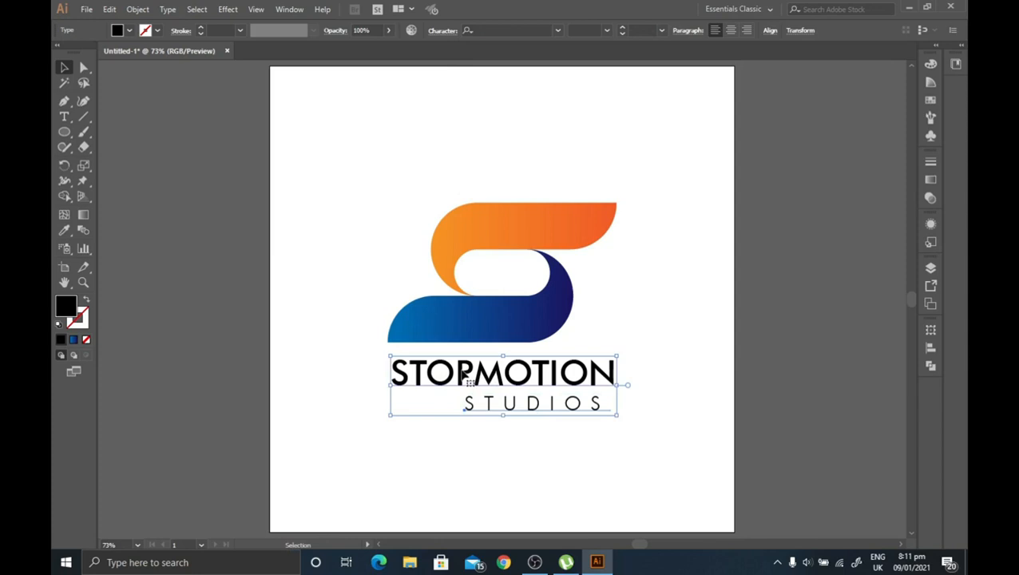
click(769, 31)
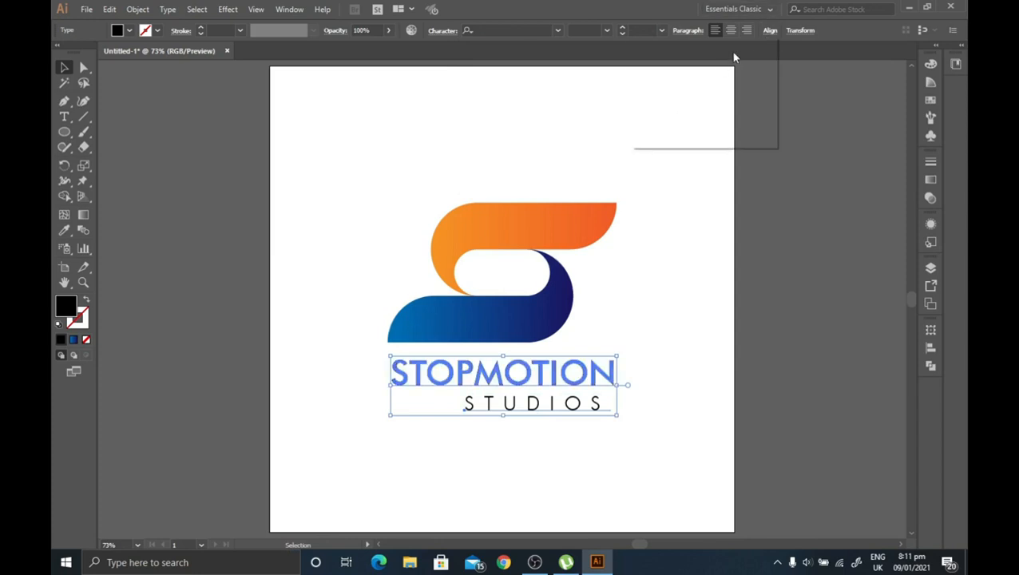
click(664, 64)
click(523, 112)
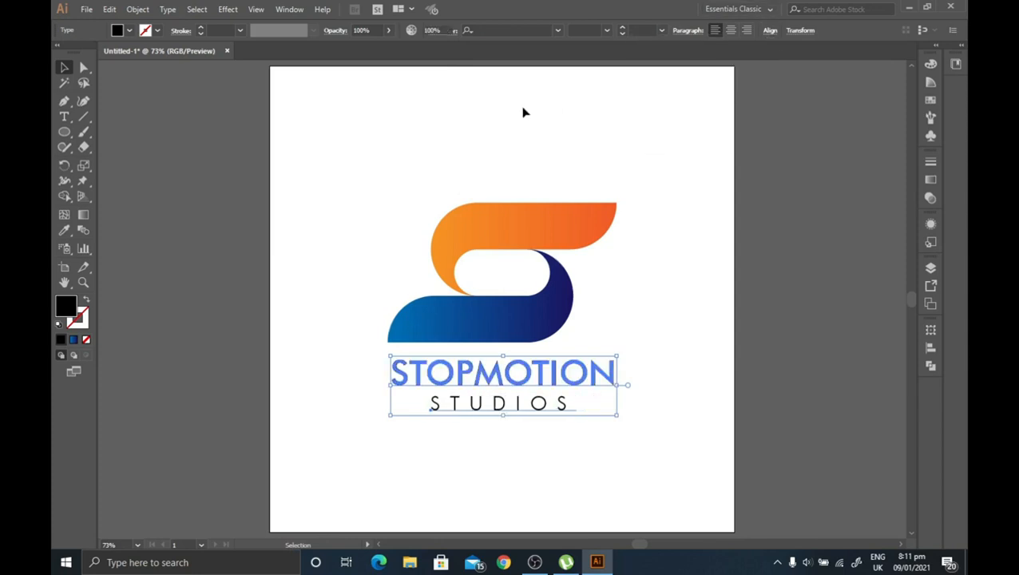
click(523, 111)
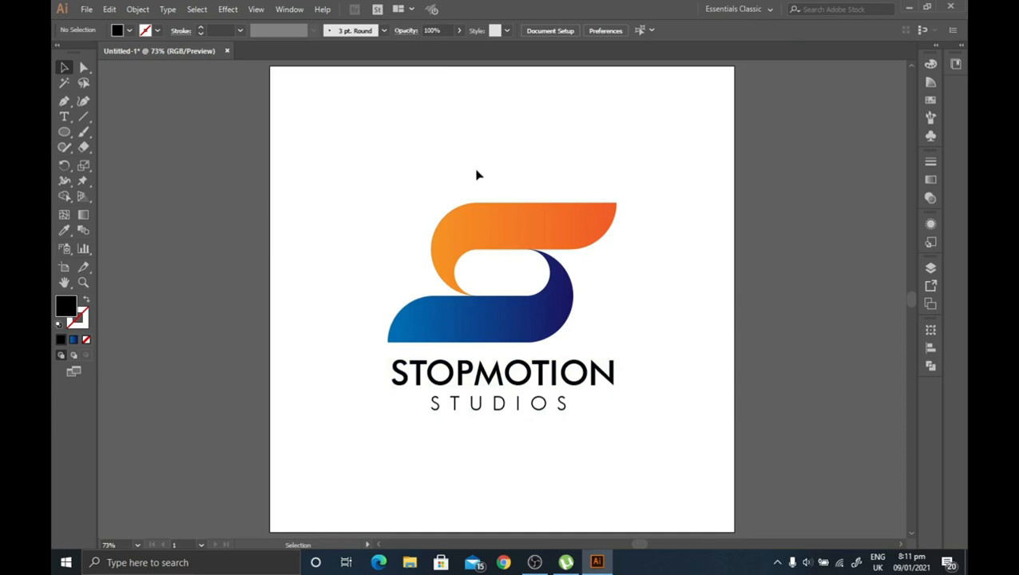
- Draw a black rectangle covering the whole artboard and send it to the back behind the logo
click(60, 133)
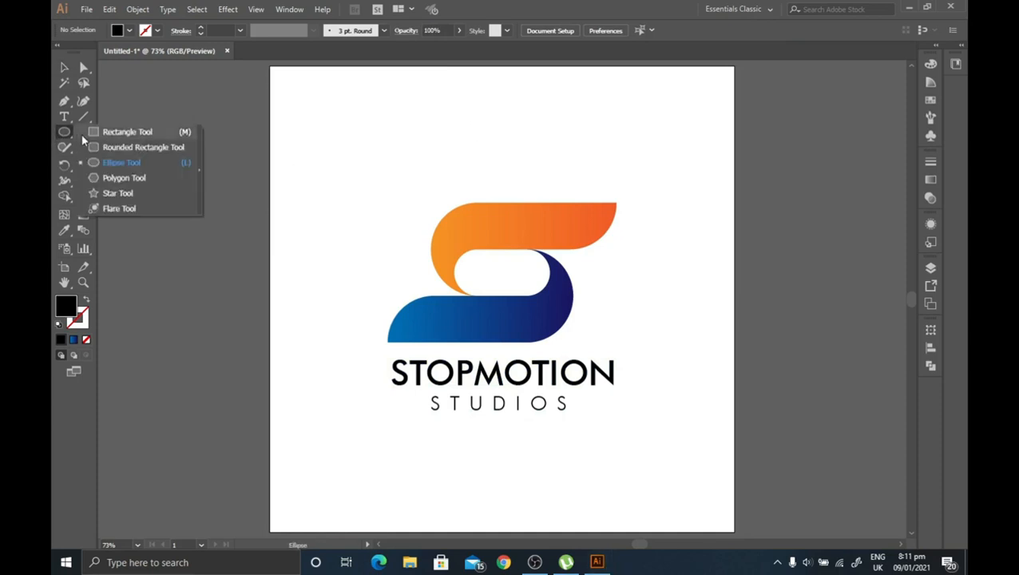
click(127, 132)
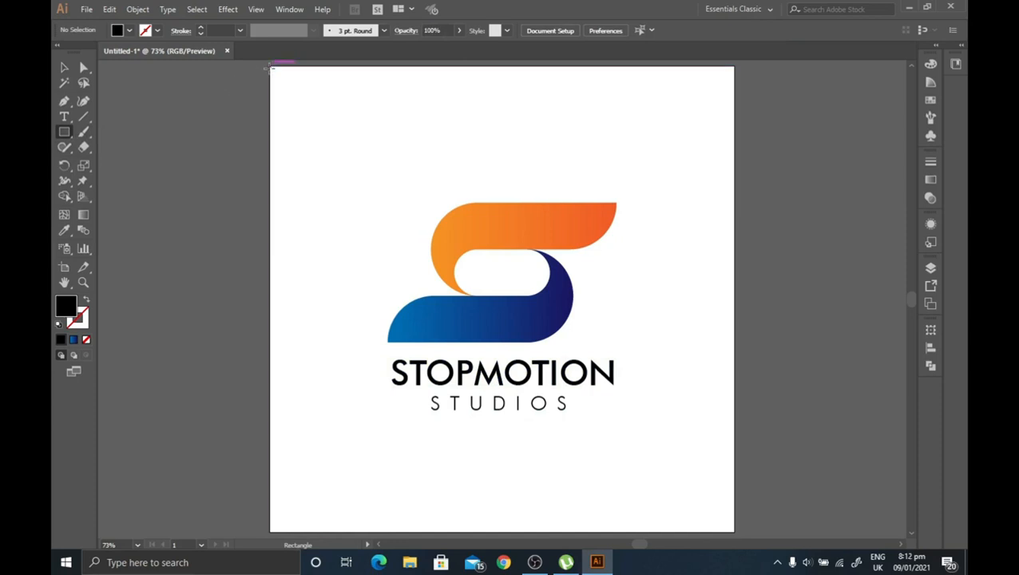
drag(269, 67, 735, 530)
click(66, 69)
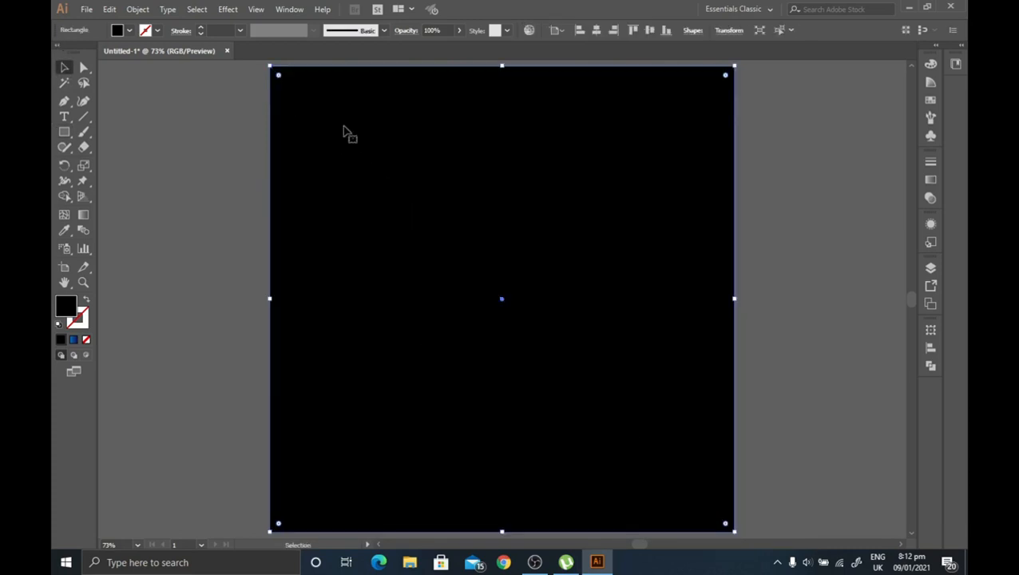
right_click(287, 106)
mouse_move(384, 313)
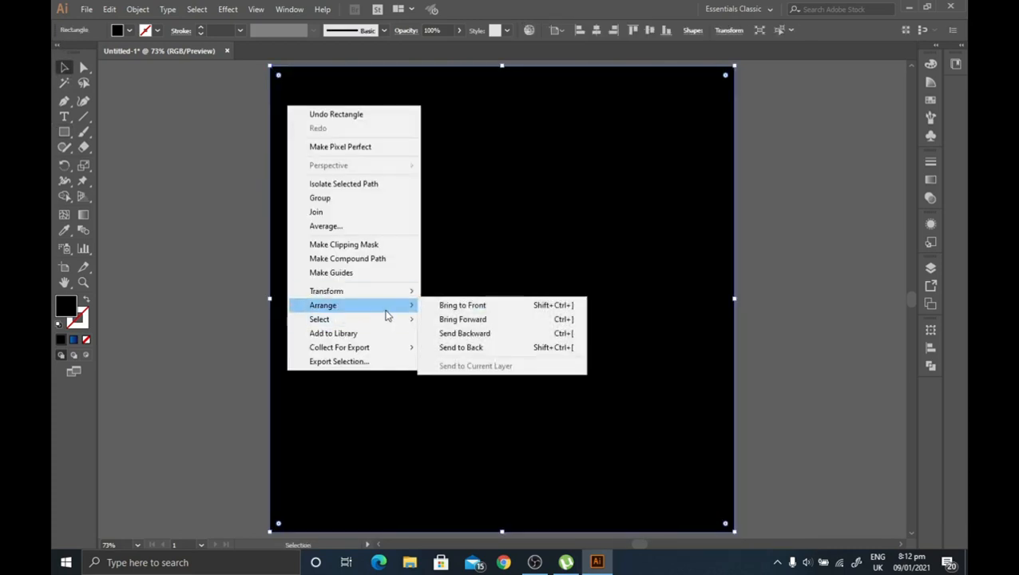
click(465, 346)
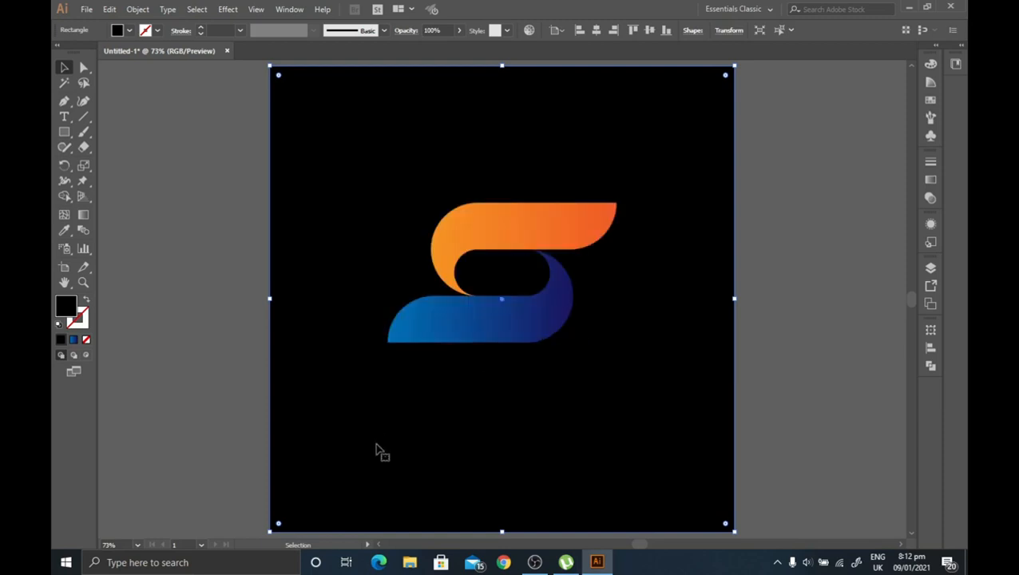
- Delete the background rectangle and redraw a black rectangle covering the whole artboard
click(931, 267)
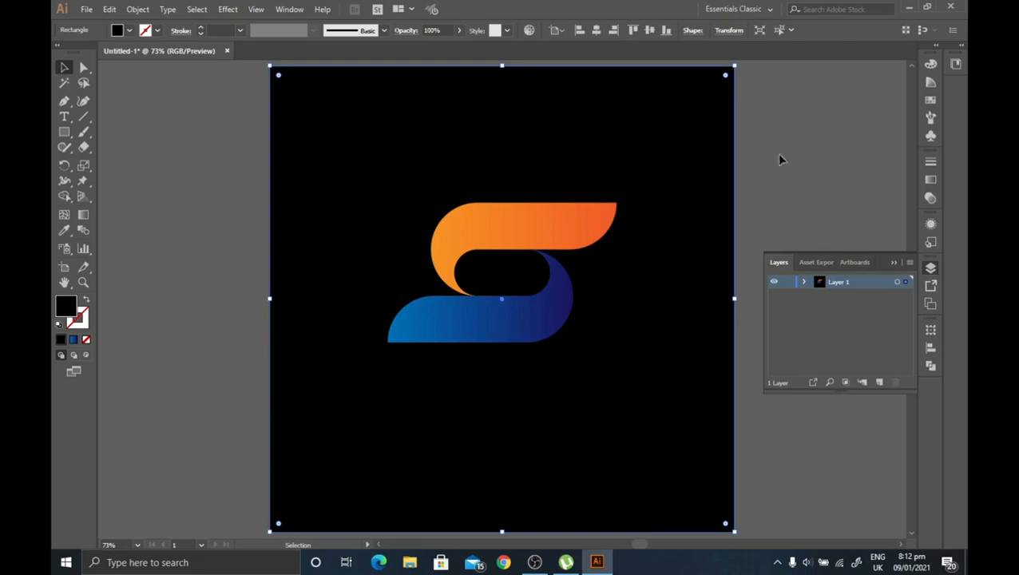
click(894, 264)
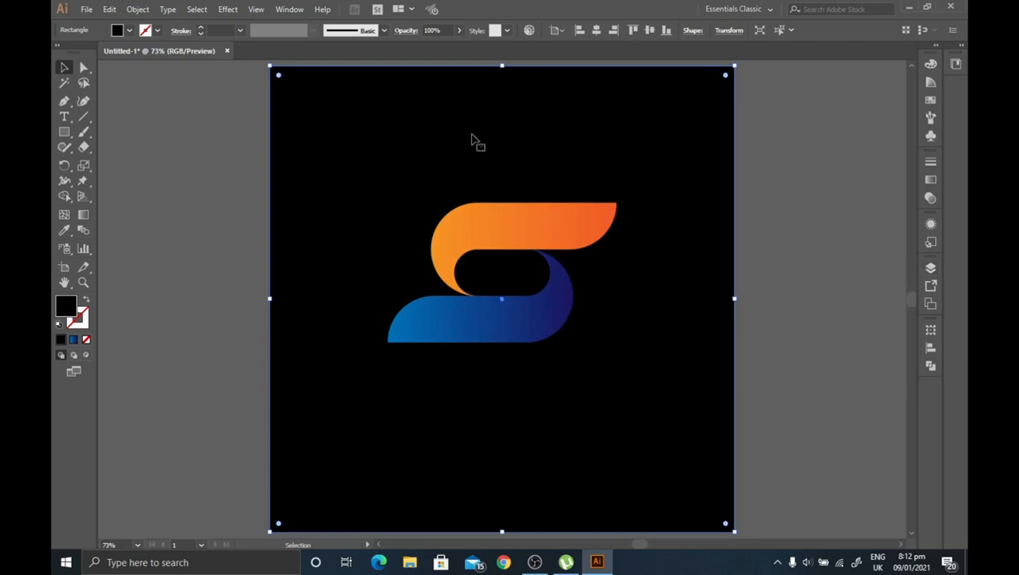
key(Delete)
click(64, 131)
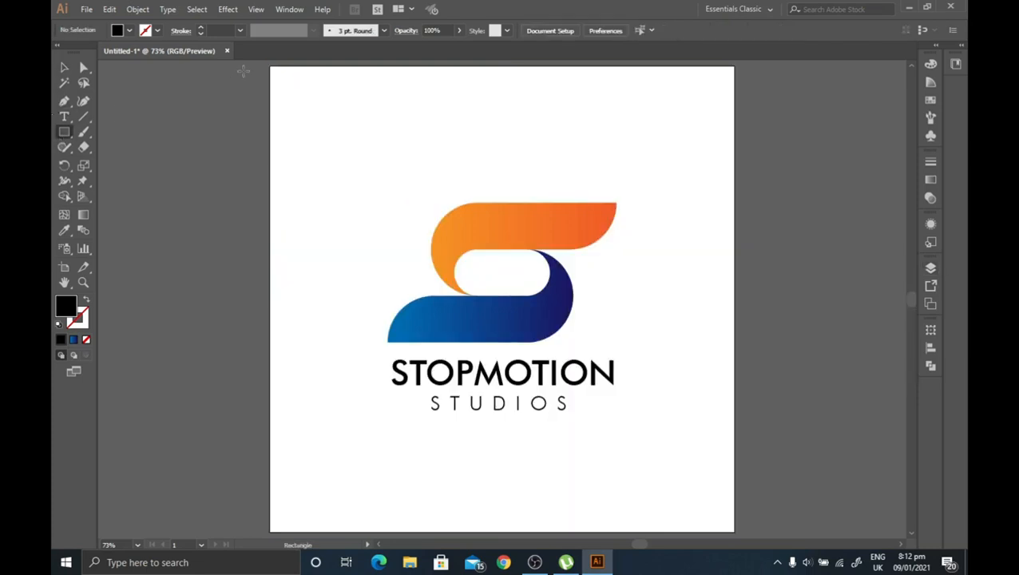
drag(270, 67, 733, 529)
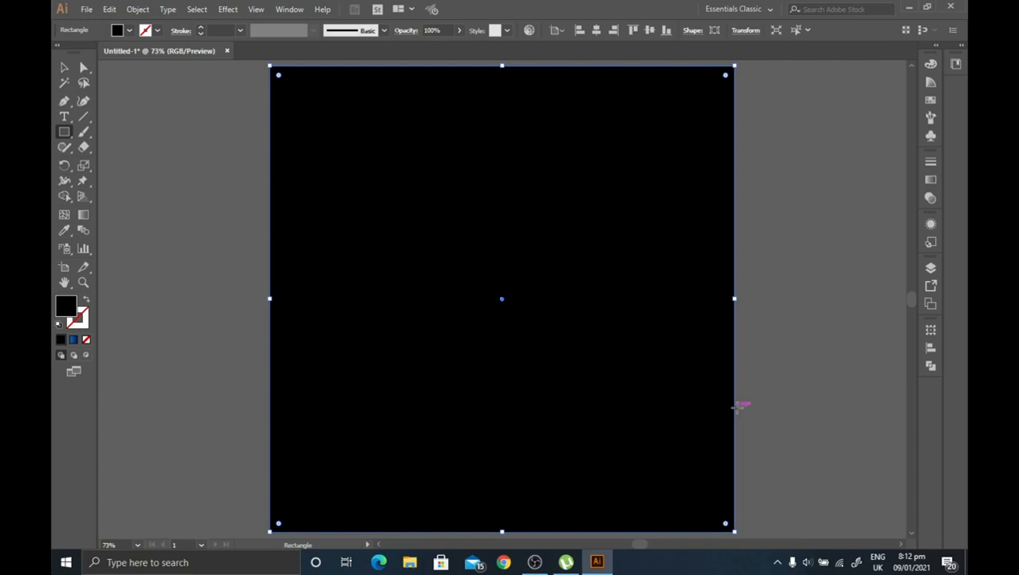
click(64, 68)
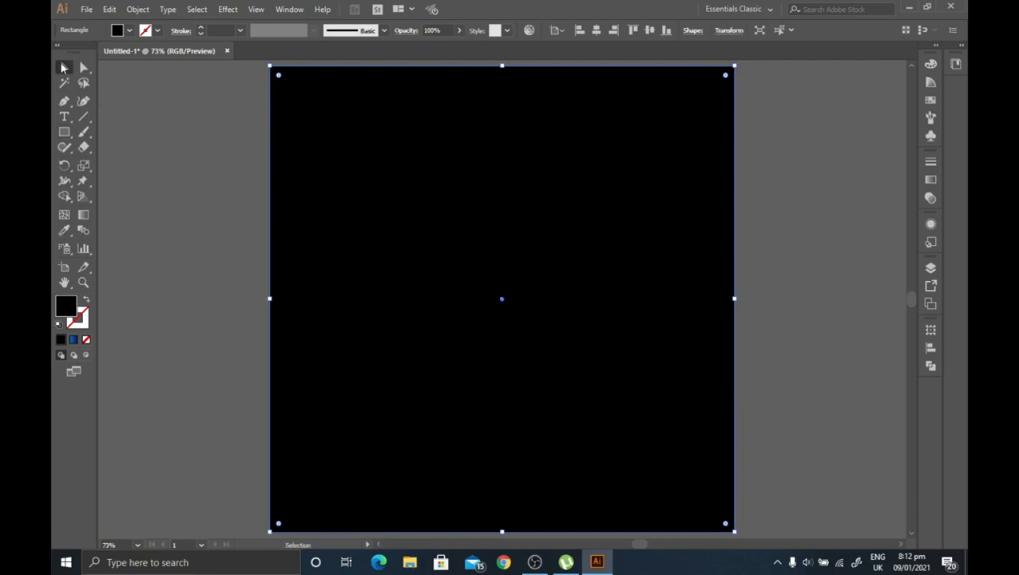
- Reorder the black rectangle beneath the logo group in Layer 1 and clear the selection
click(931, 269)
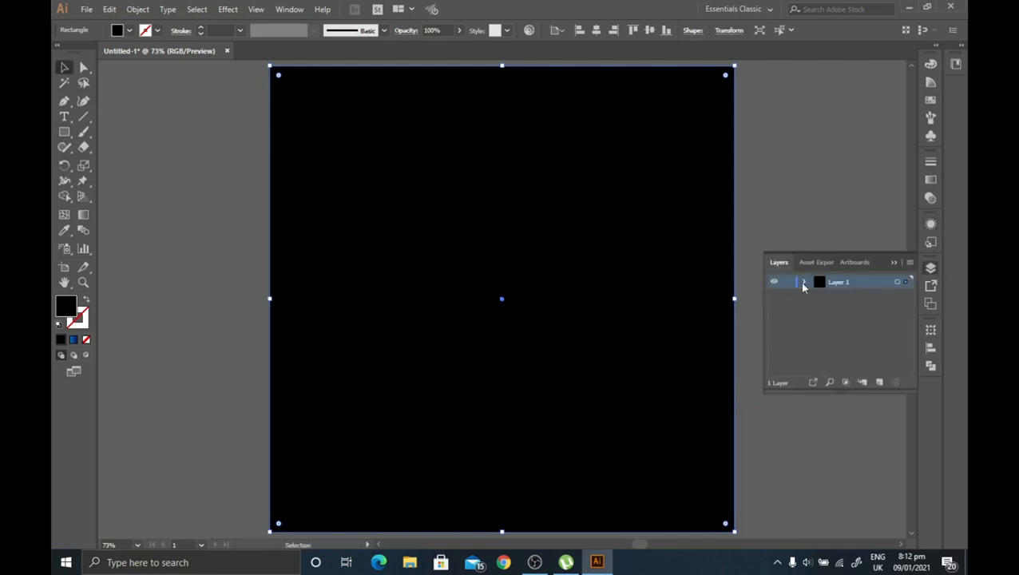
click(803, 284)
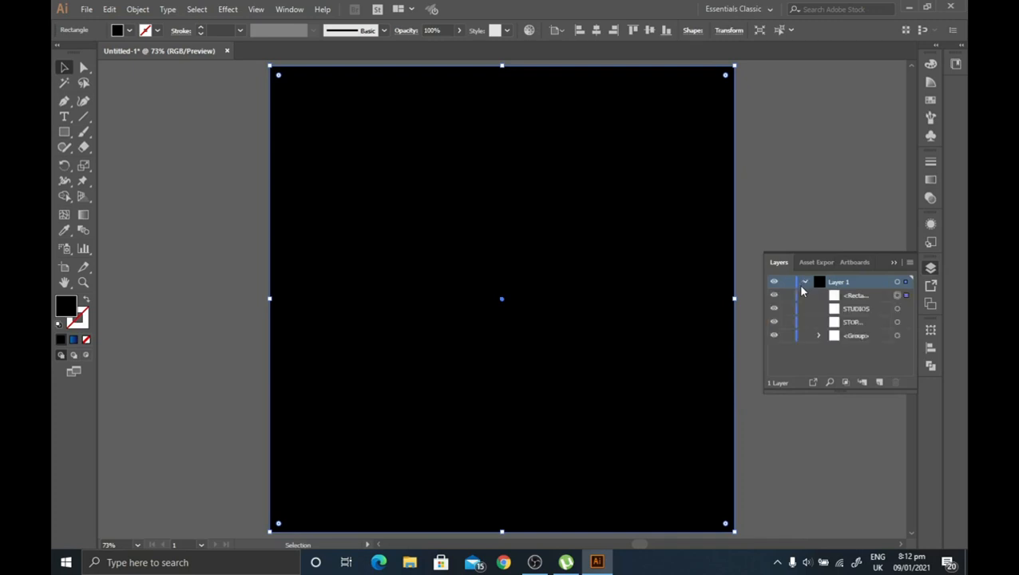
click(853, 296)
drag(854, 299, 859, 343)
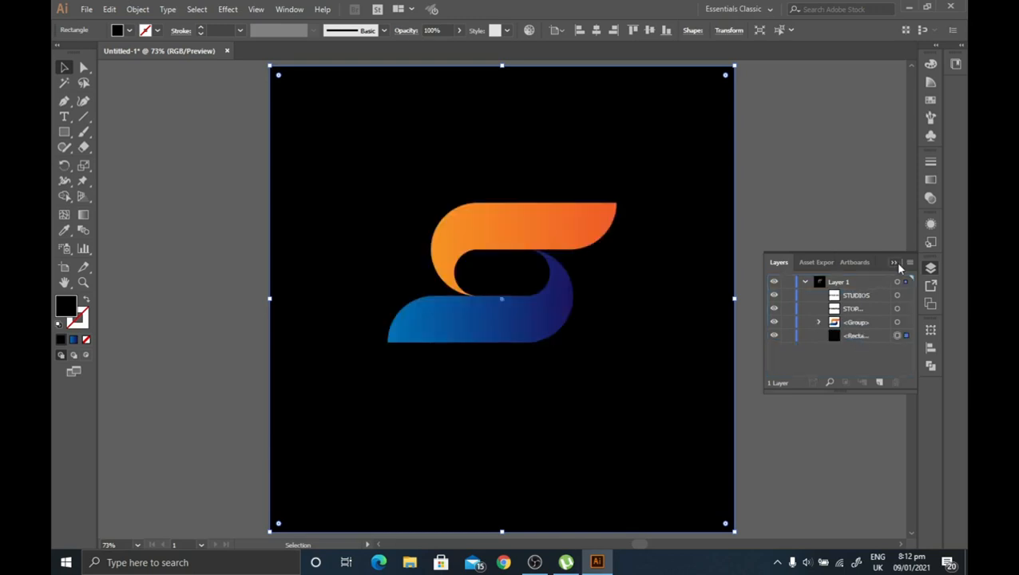
click(894, 262)
click(818, 189)
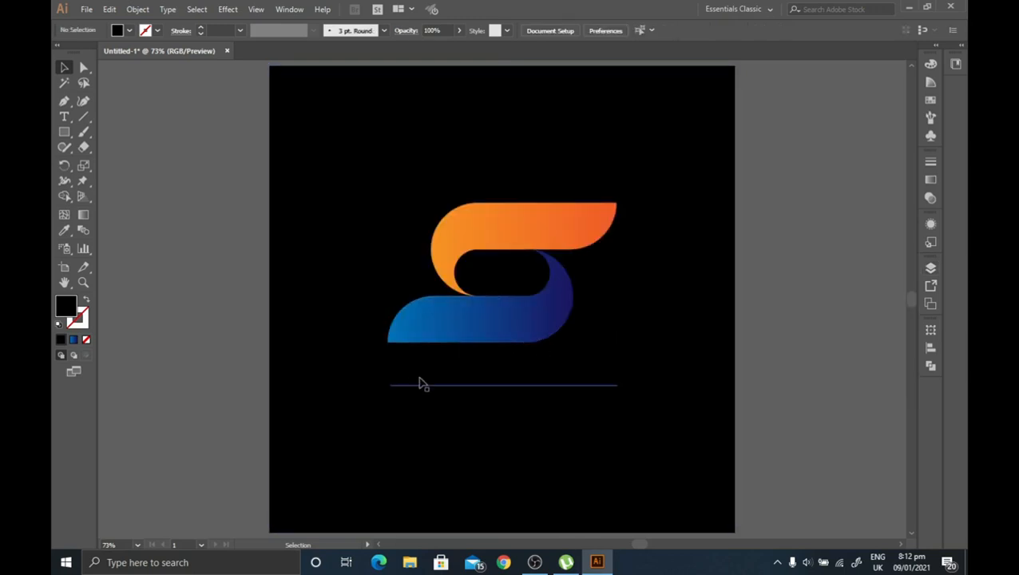
- Select the background rectangle and arrange it with Send to Back
click(396, 146)
right_click(353, 125)
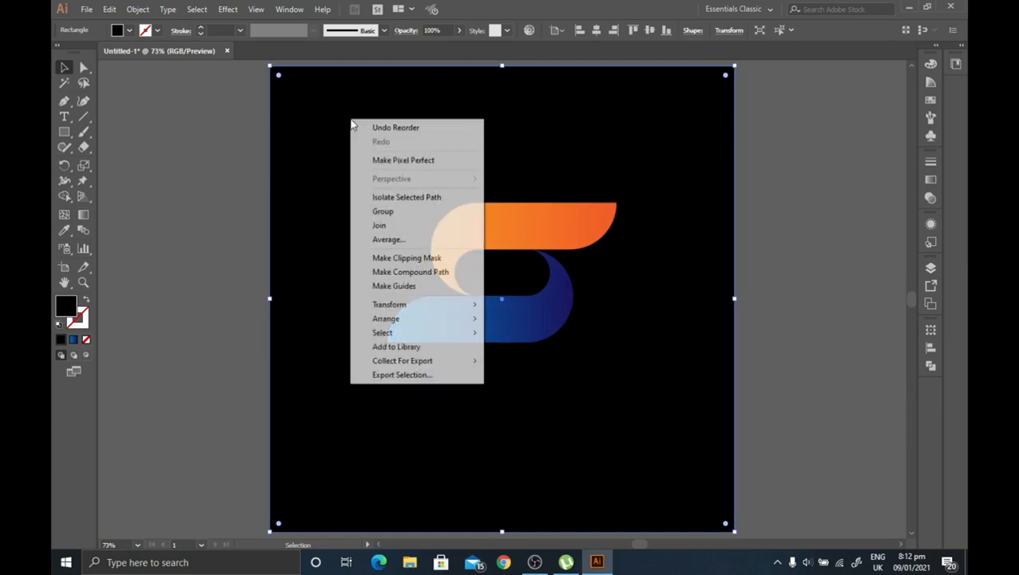
mouse_move(421, 321)
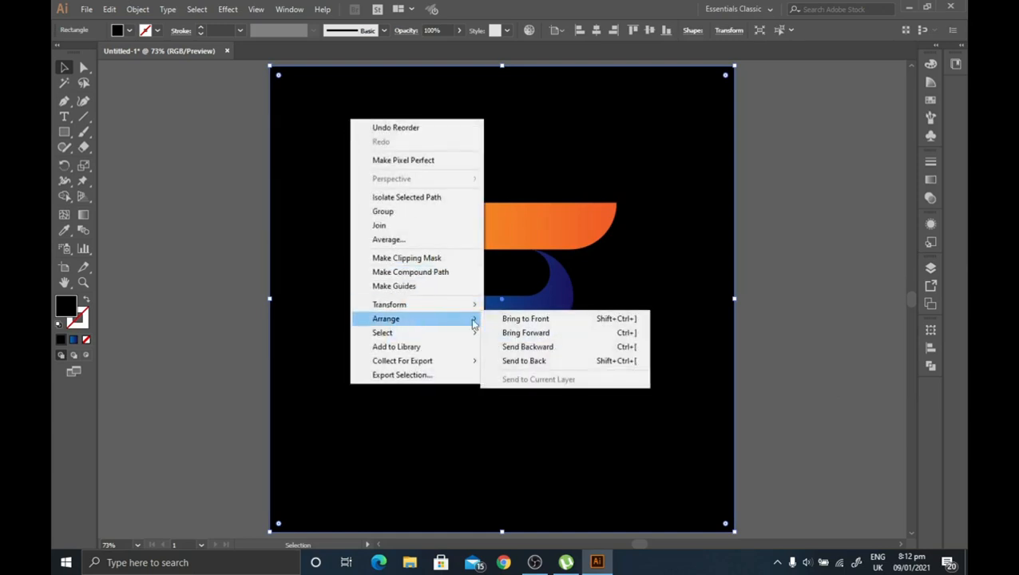
click(524, 361)
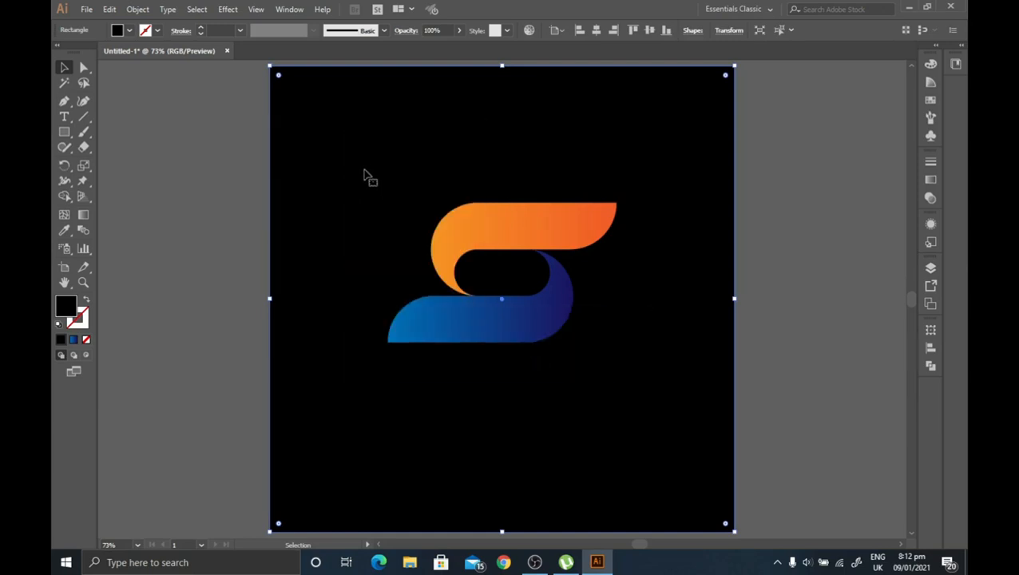
- Change the background rectangle's fill to a dark navy blue and clear the selection
double_click(67, 305)
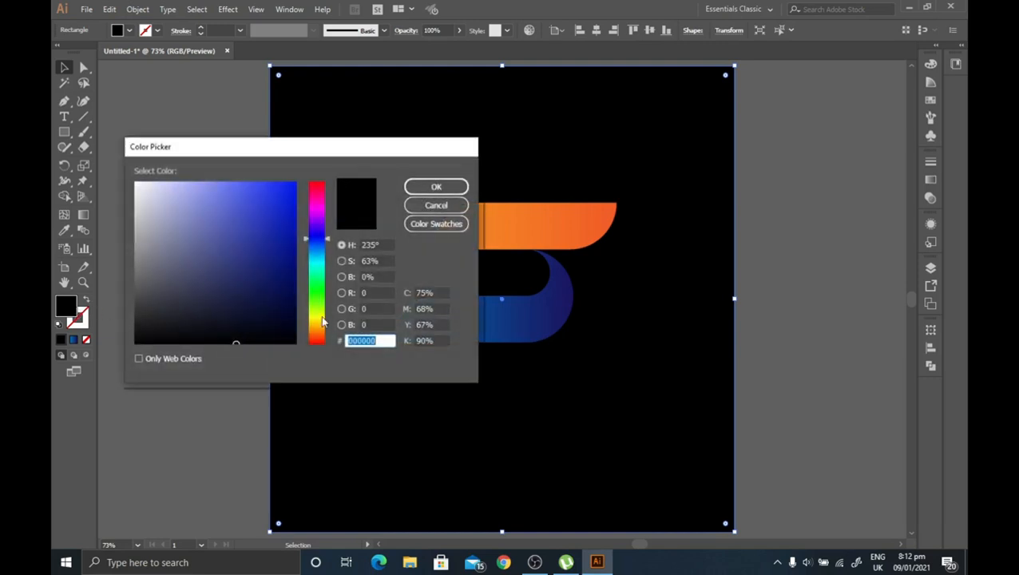
click(259, 313)
click(250, 313)
click(246, 308)
click(250, 311)
click(436, 186)
click(762, 187)
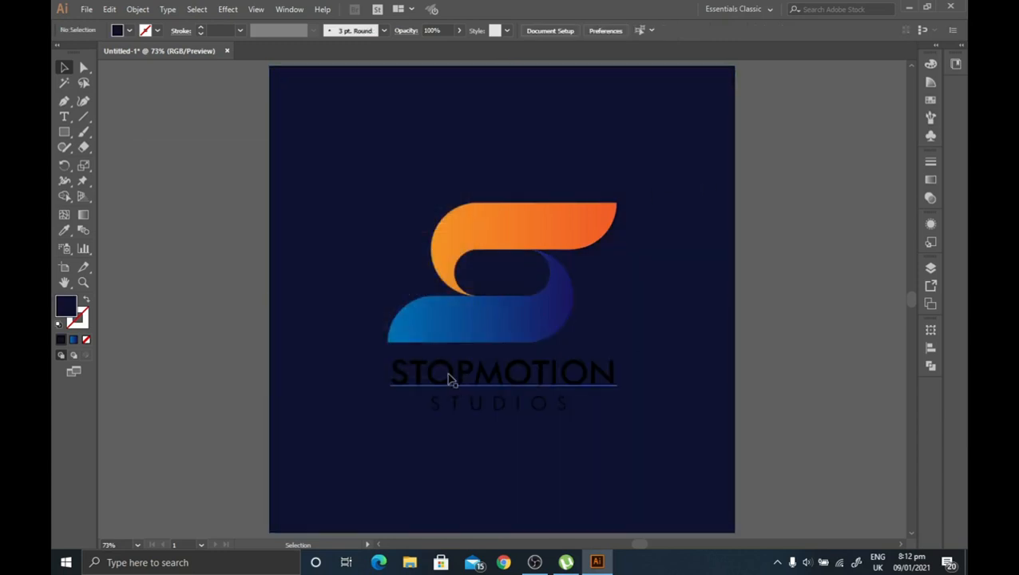
- Set the fill of both the STOPMOTION and STUDIOS texts to white and clear the selection
click(451, 381)
shift+click(458, 405)
click(953, 64)
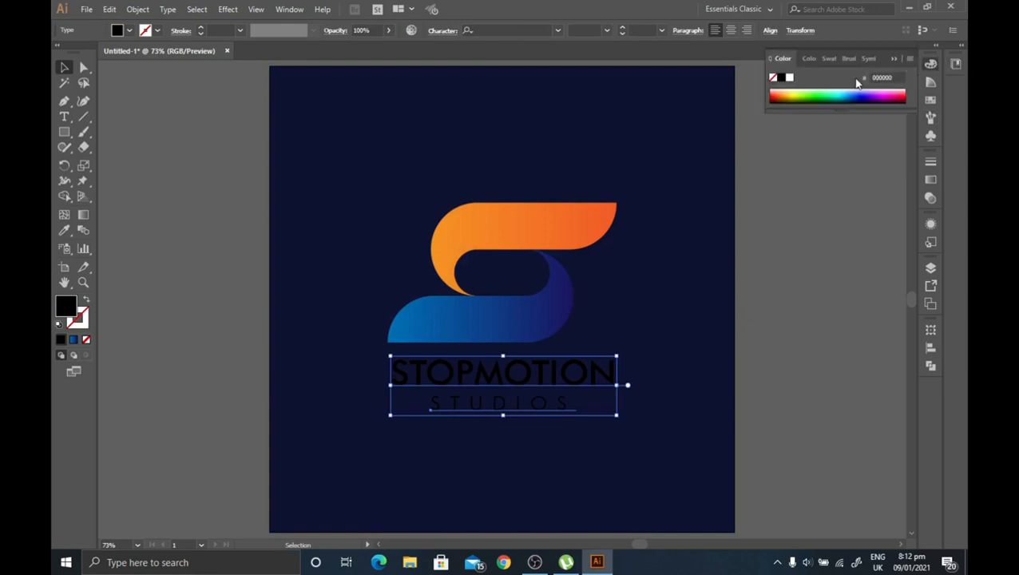
click(789, 79)
click(810, 153)
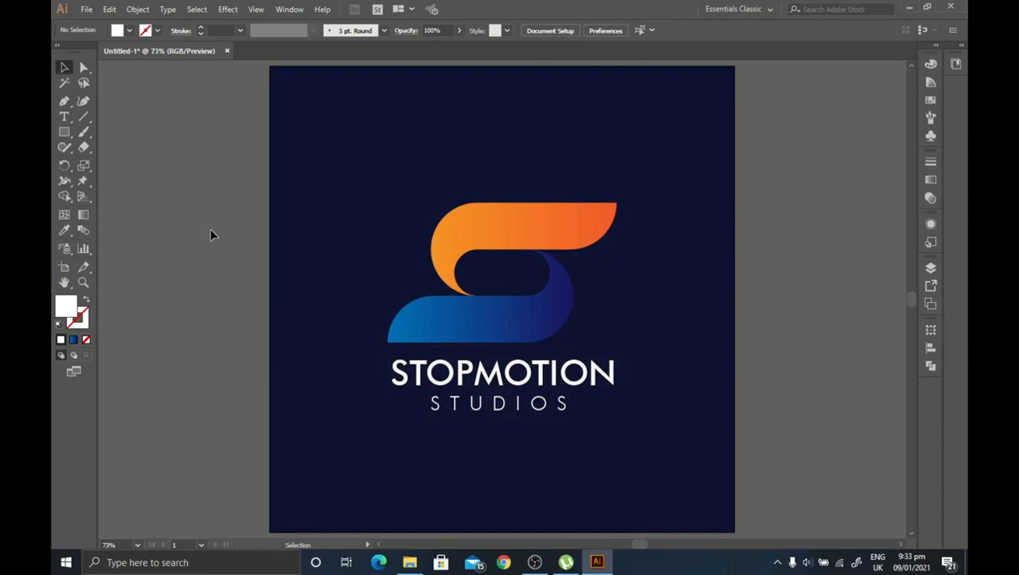
- Export all artboards as a JPEG named Untitled-1 to the Desktop, with Use Artboards enabled
click(86, 9)
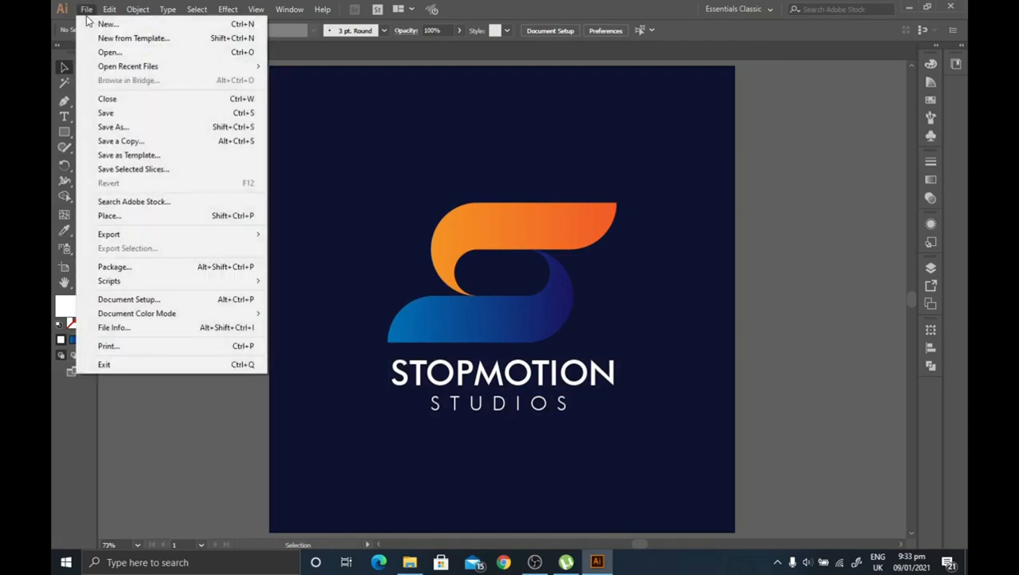
mouse_move(144, 234)
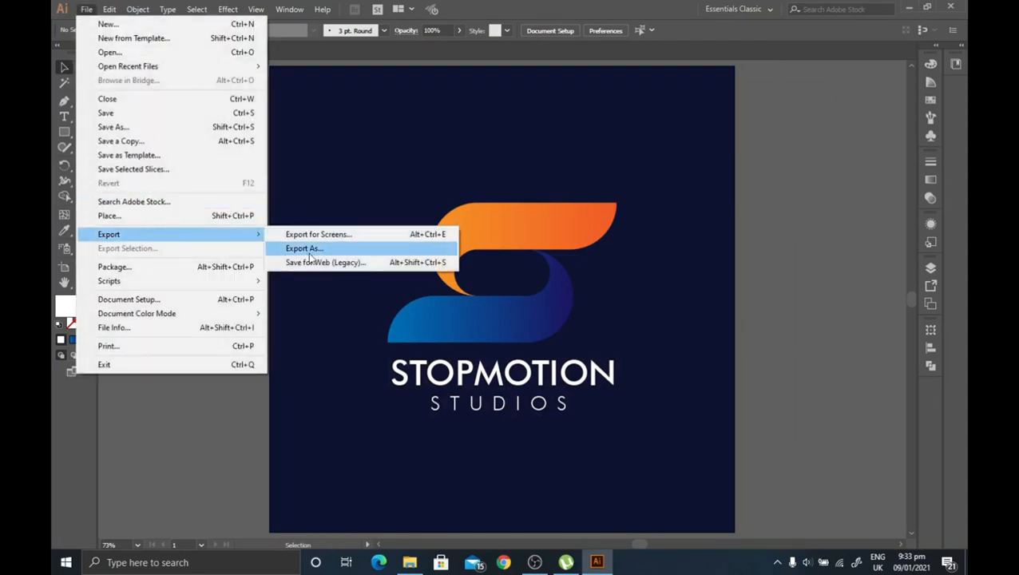
click(310, 254)
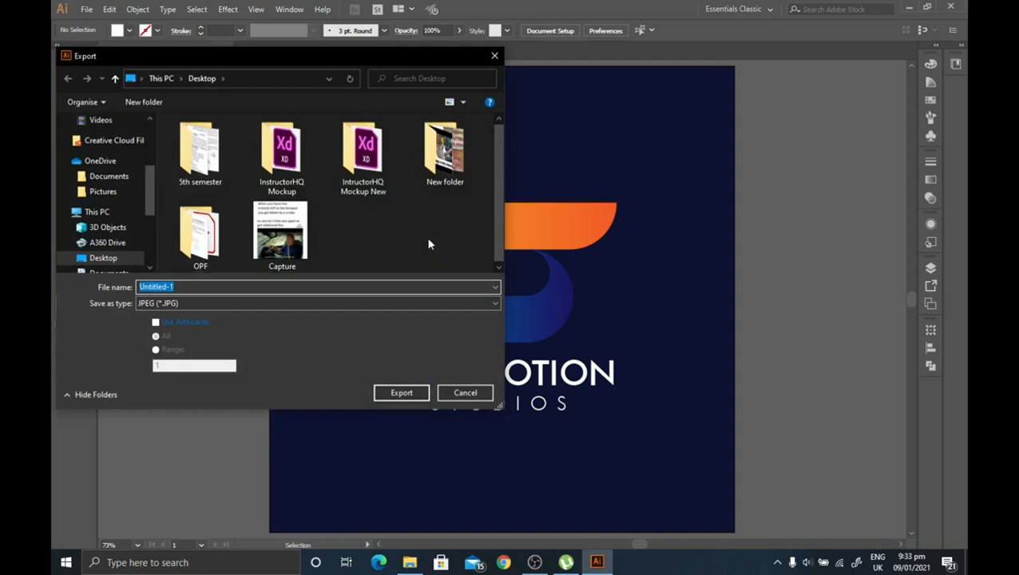
click(185, 322)
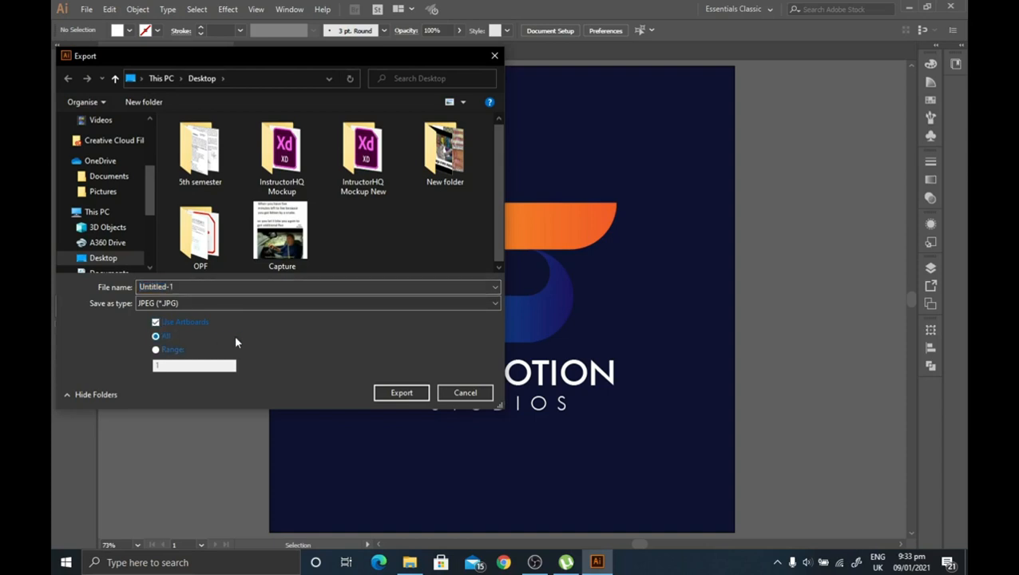
click(394, 392)
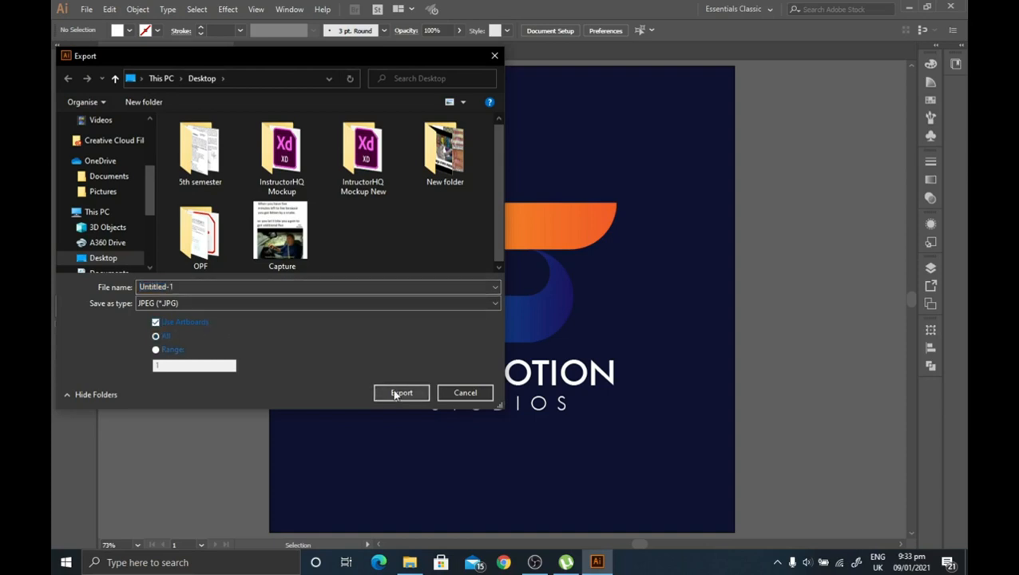
click(574, 481)
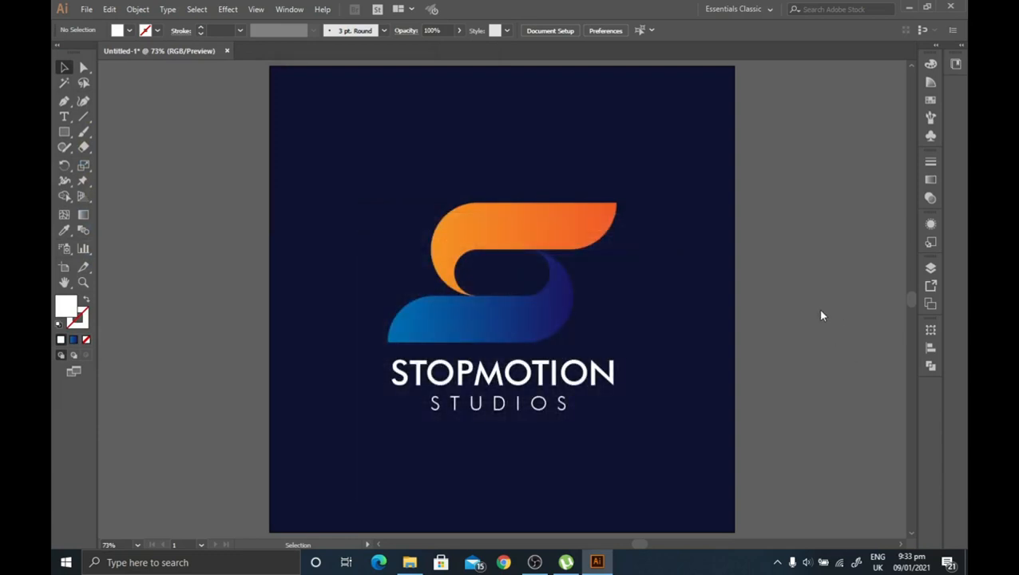
- Open the exported Untitled-1-01 image from the desktop and inspect the logo up close
click(966, 562)
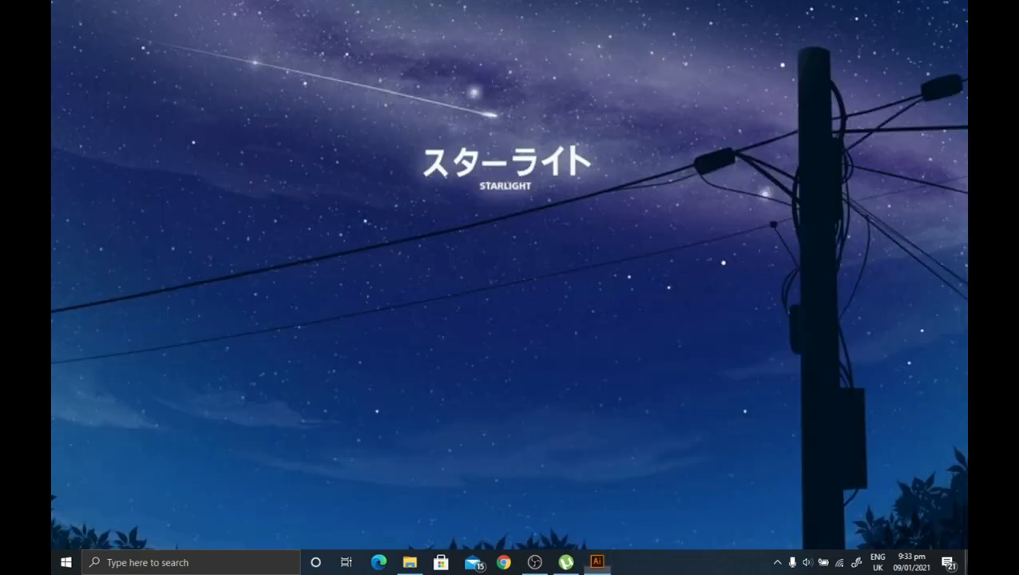
key(F5)
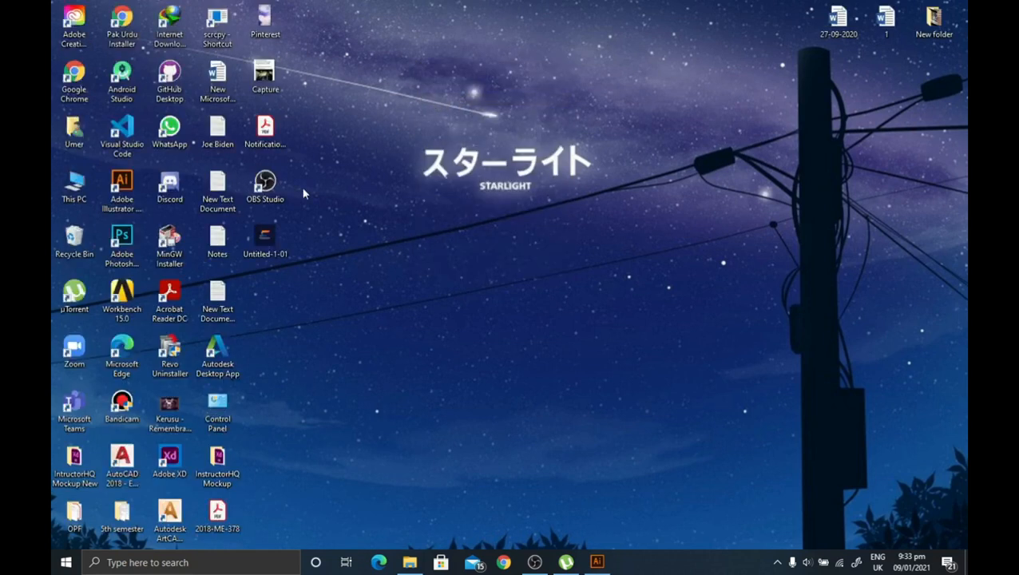
key(Return)
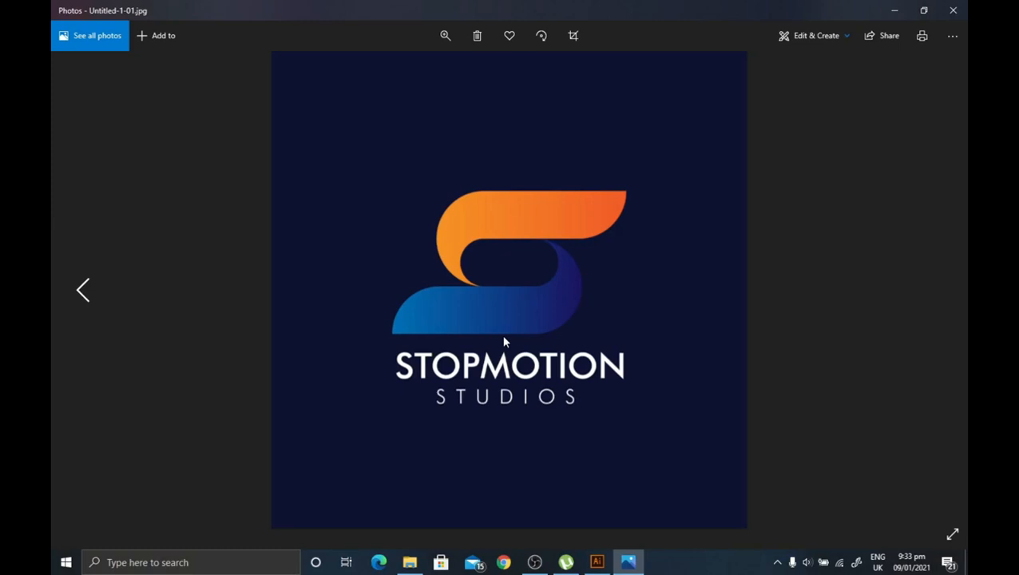
scroll(505, 341, up, 2)
scroll(529, 360, down, 2)
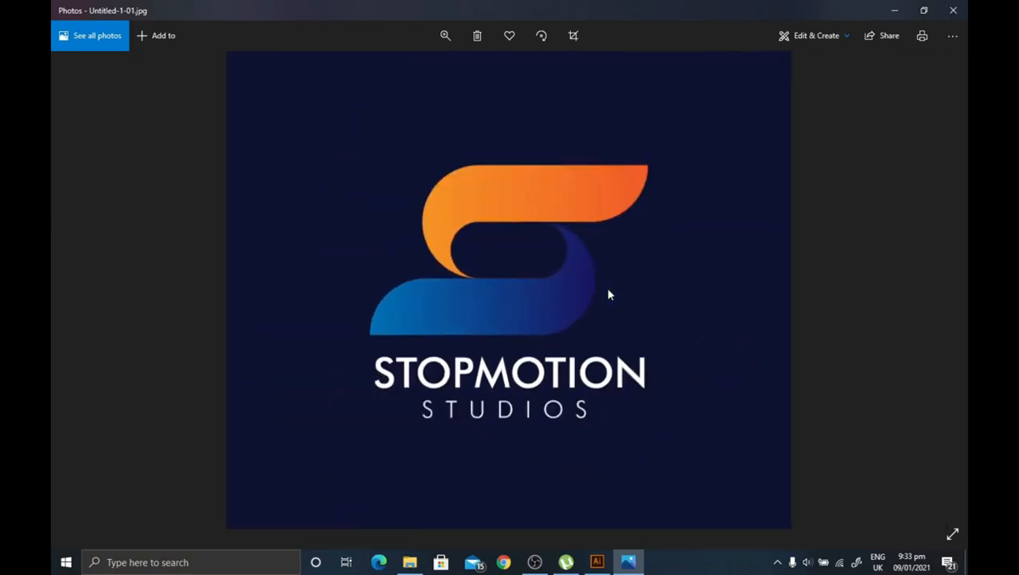
- Return to Illustrator and save the document to the Desktop as Untitled-1 in Adobe Illustrator (*.AI) format
click(597, 562)
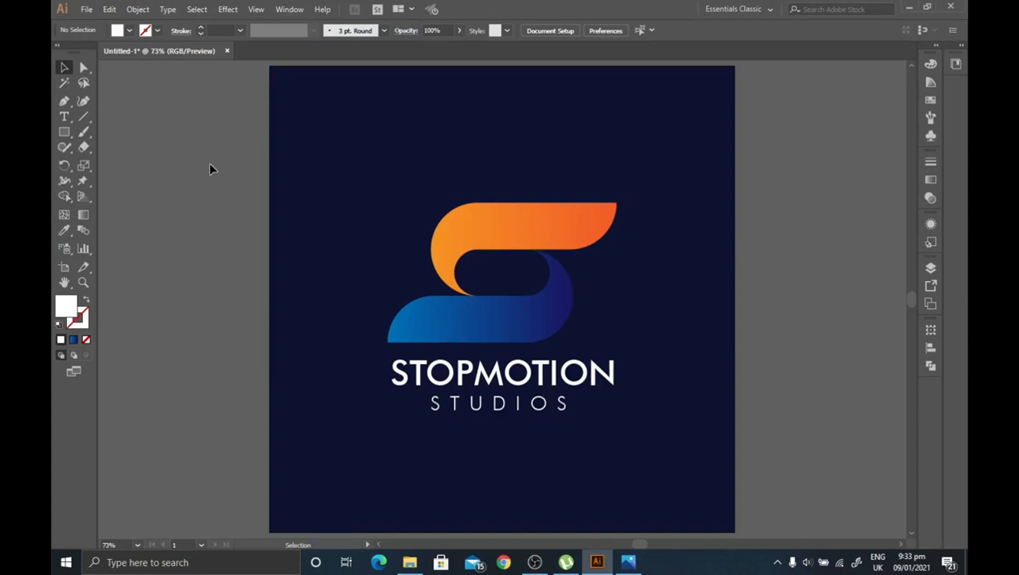
click(86, 9)
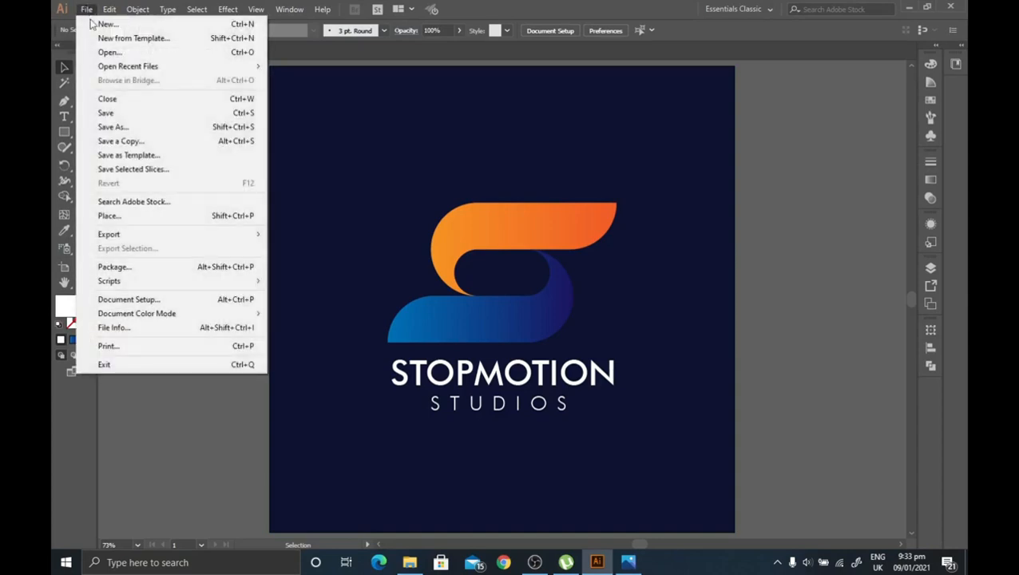
click(105, 118)
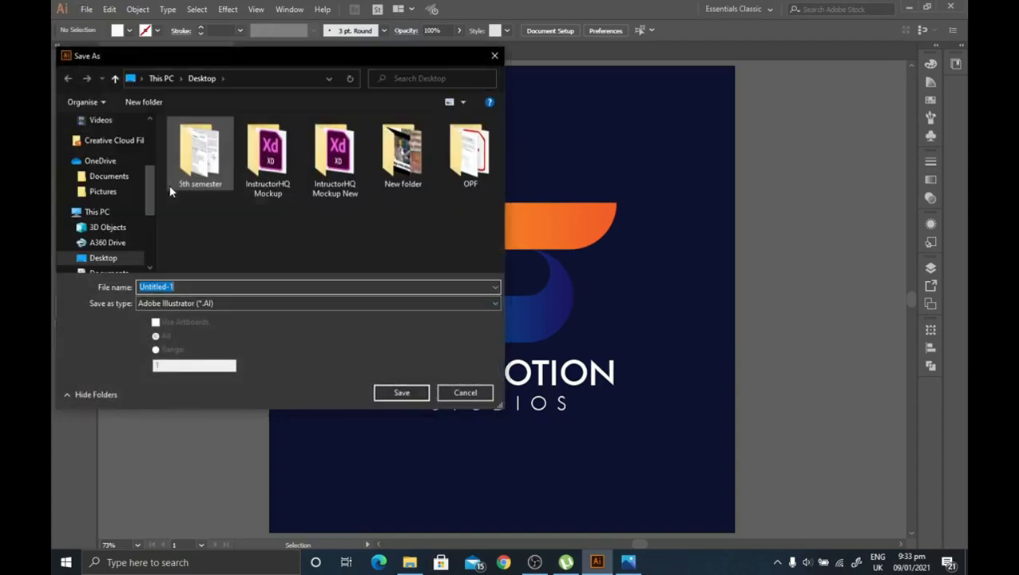
click(414, 392)
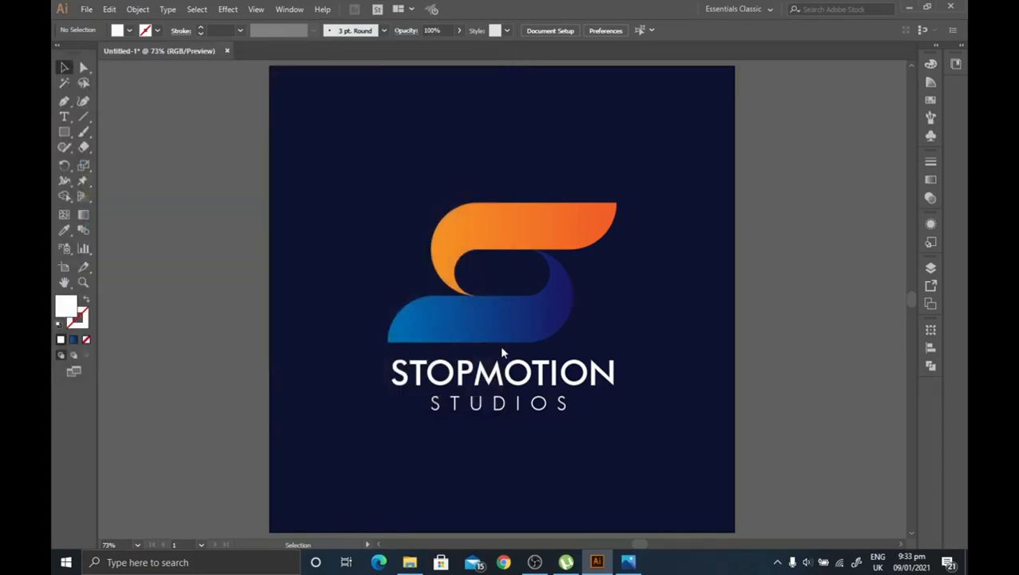
key(Return)
- Reopen the saved Untitled-1 Illustrator file from the desktop and check the logo artwork in it
key(super+d)
right_click(442, 107)
click(484, 143)
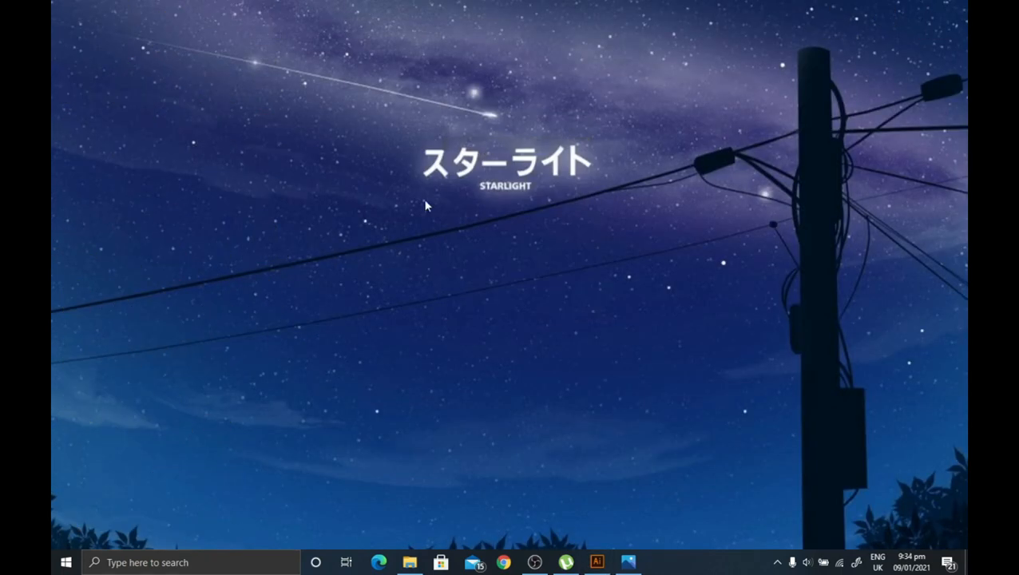
double_click(266, 297)
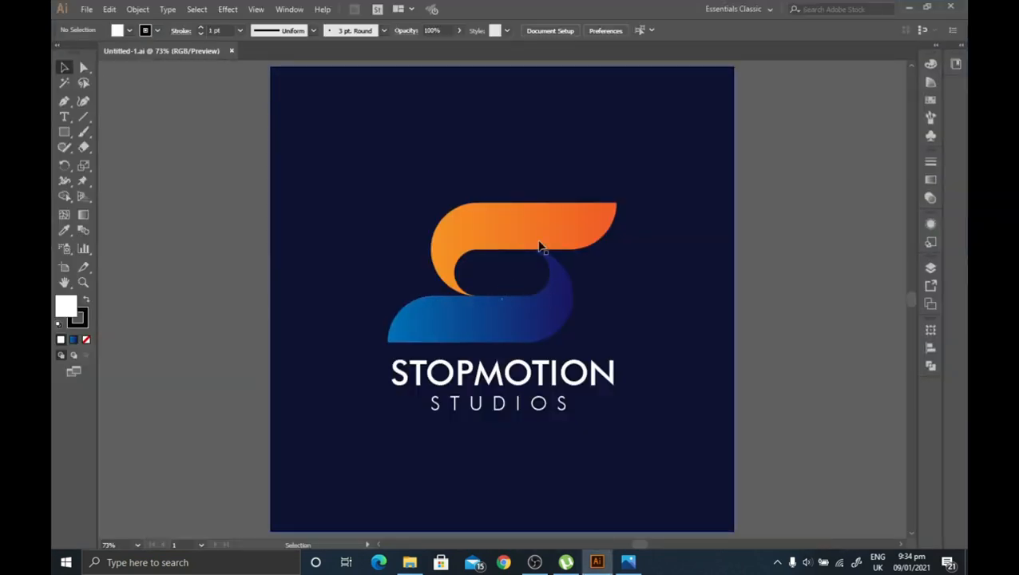
click(515, 236)
click(810, 153)
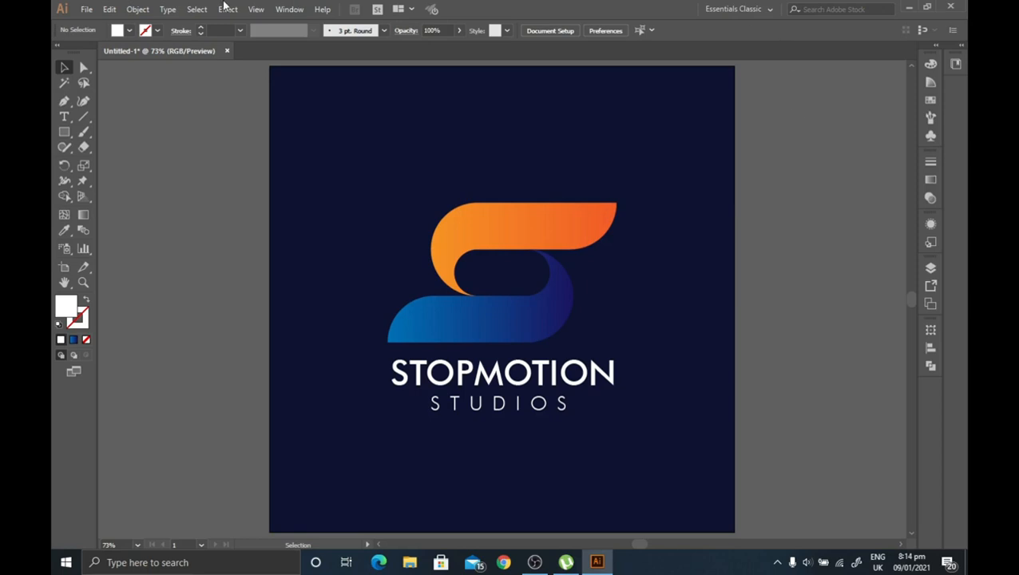
click(70, 138)
click(137, 84)
click(551, 304)
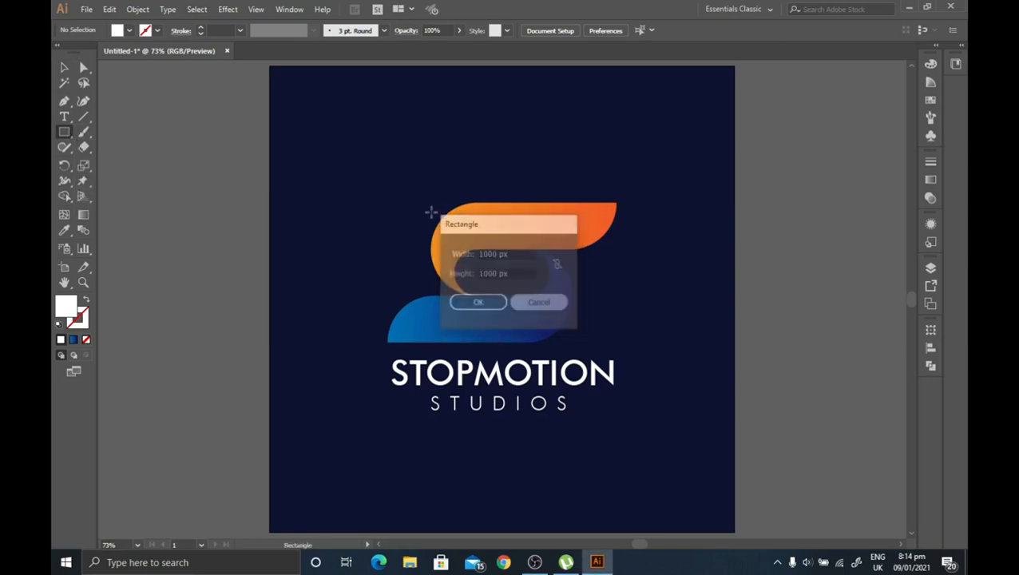
key(v)
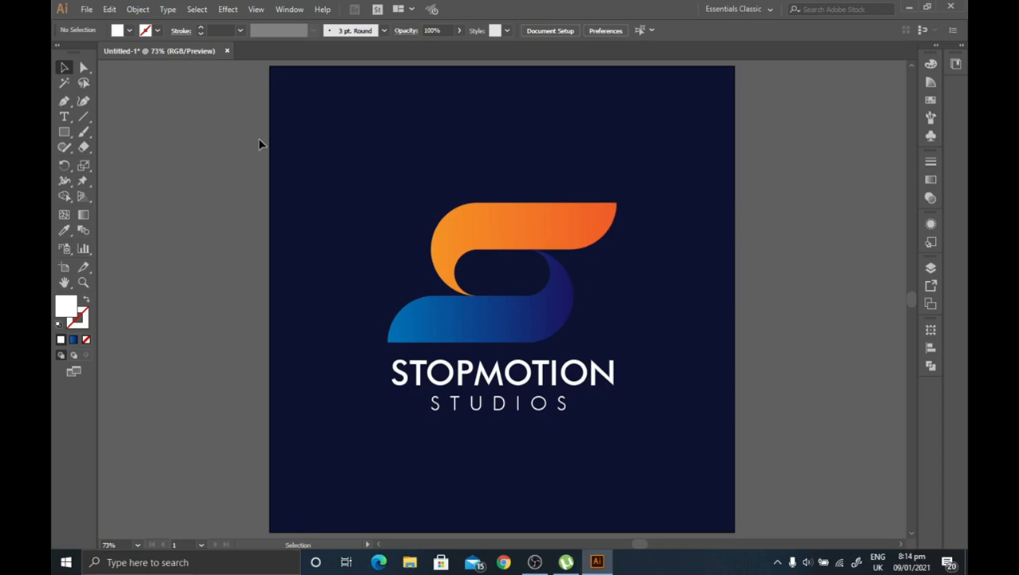
click(534, 562)
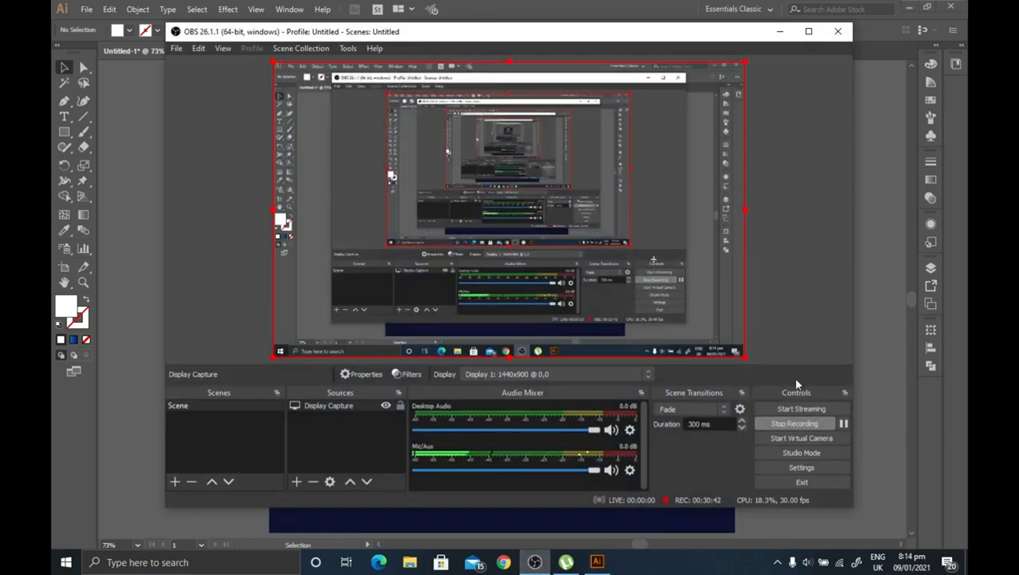